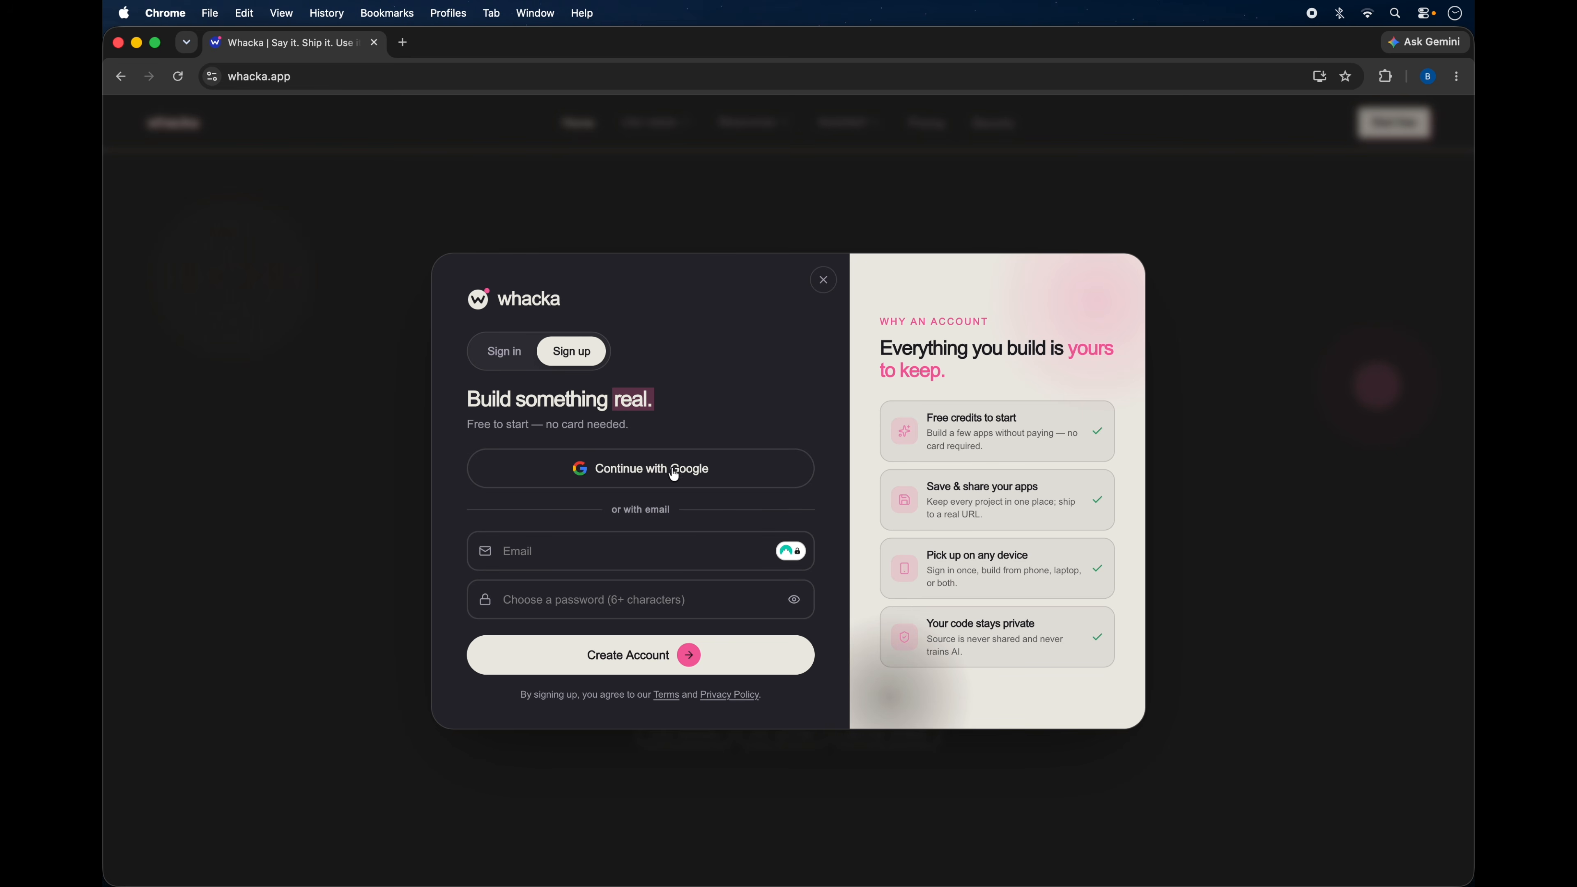
Sign up with Google and submit a French prompt for a "Le Resto" table-reservation app with 12-table half-hour slots, WhatsApp alerts and an owner dashboard.
click(626, 465)
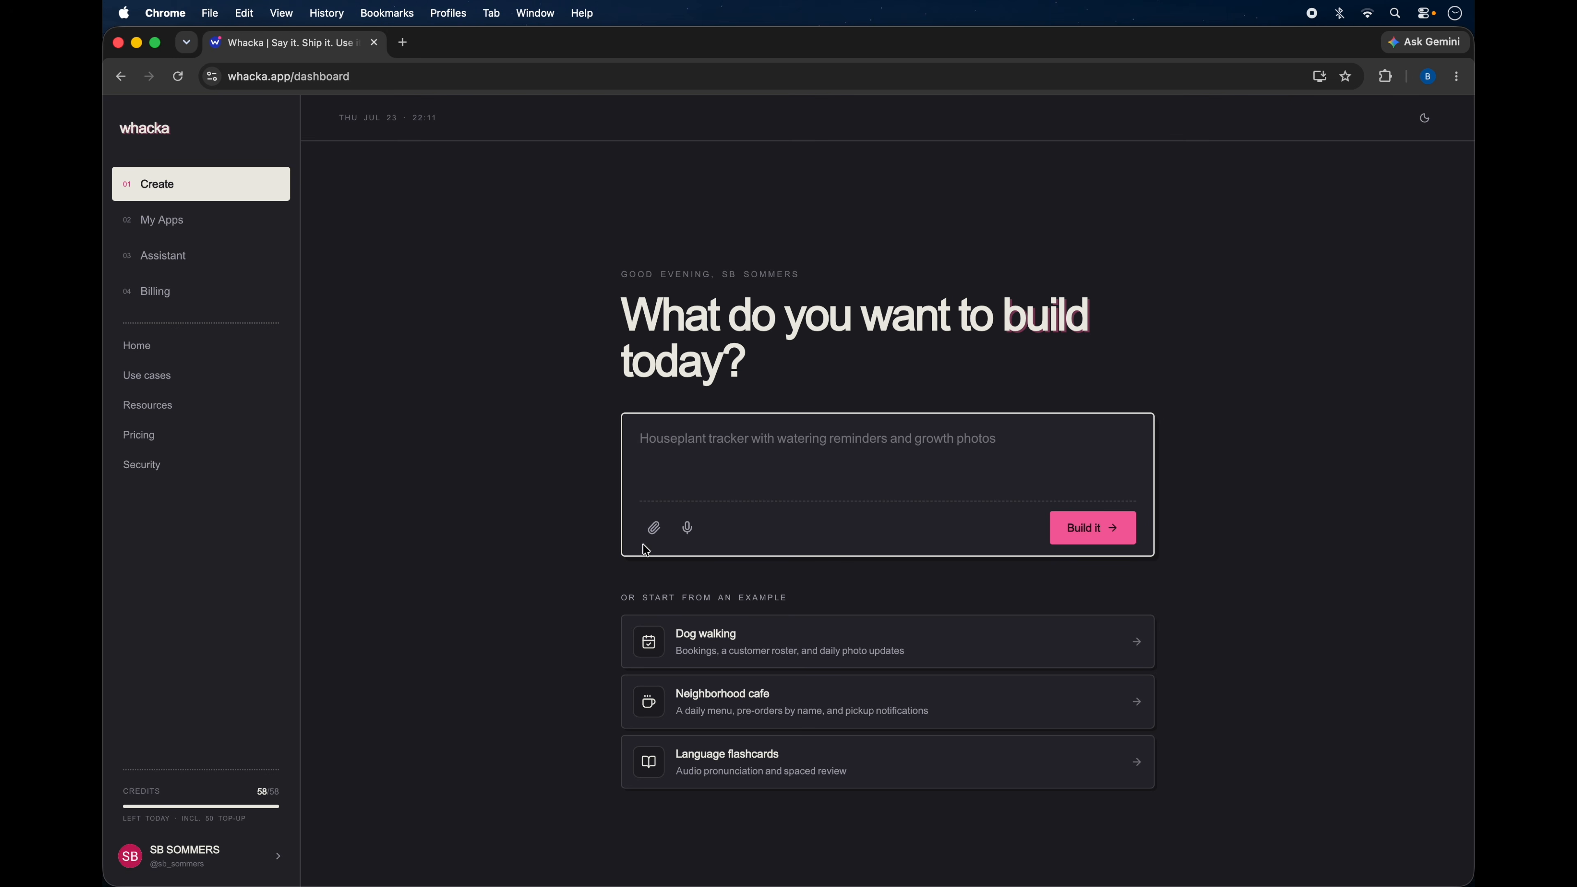
click(844, 453)
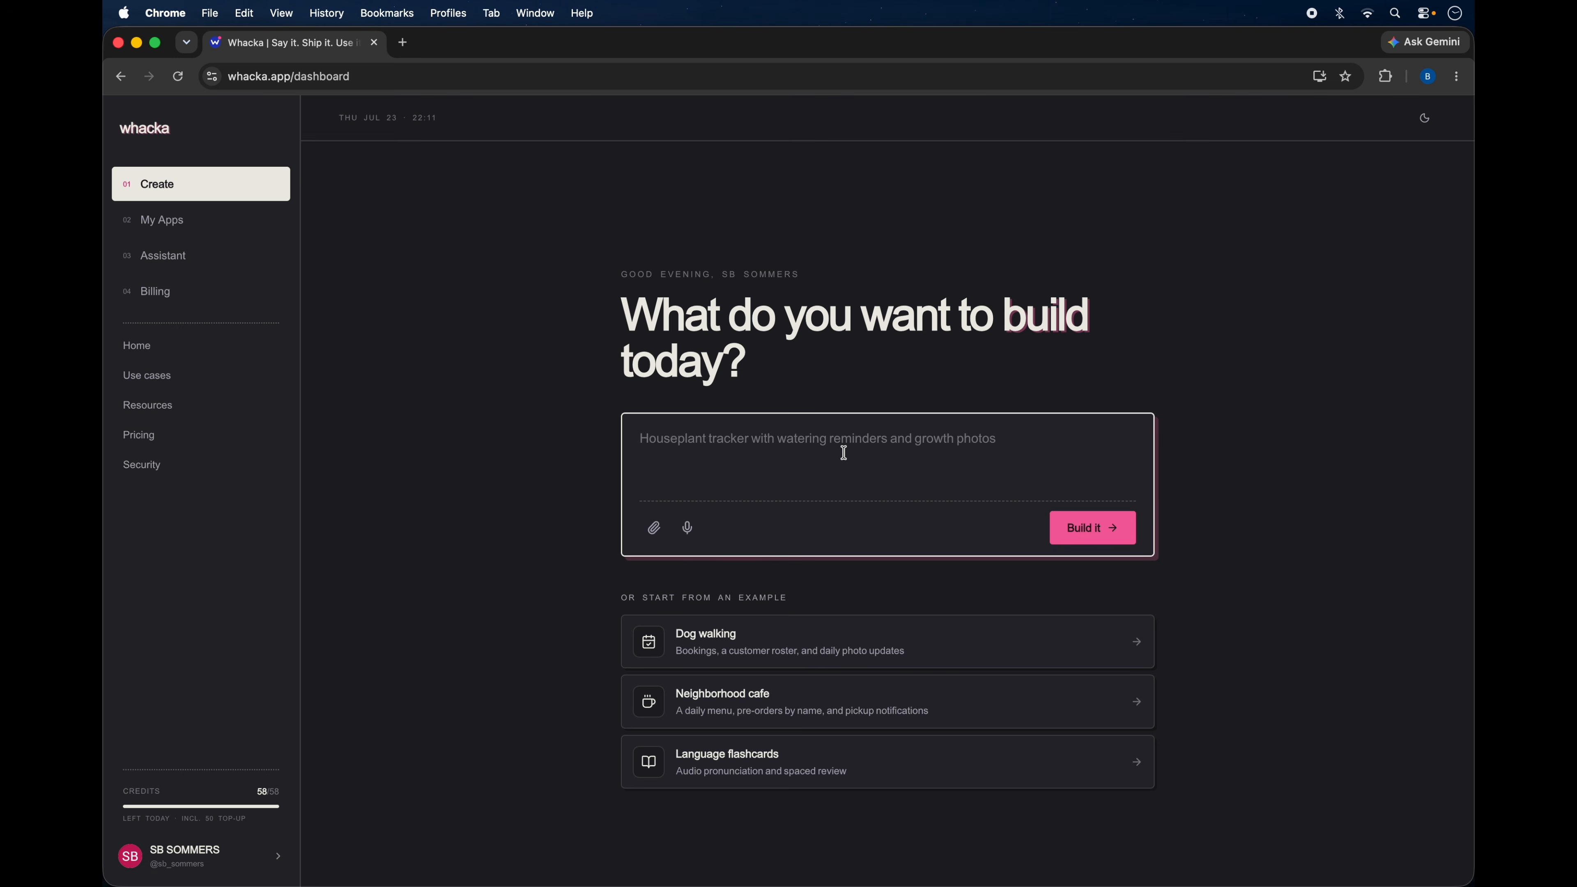
text(Garde un design simple, chaleureux et élégant, qui correspond à l'ambiance d'un restaurant convivial.)
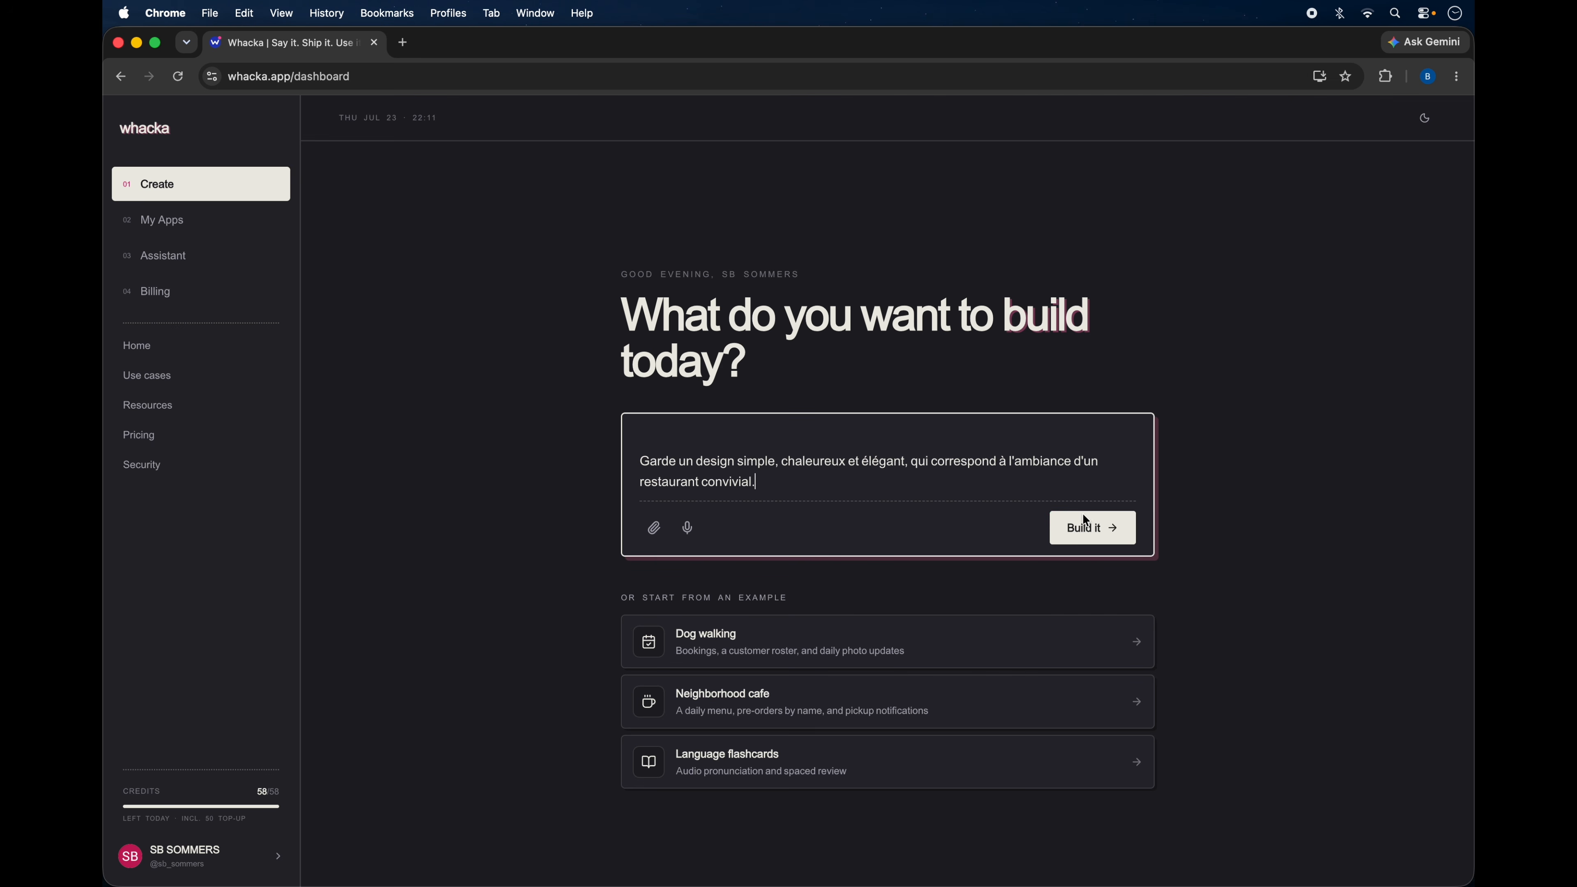
click(1094, 531)
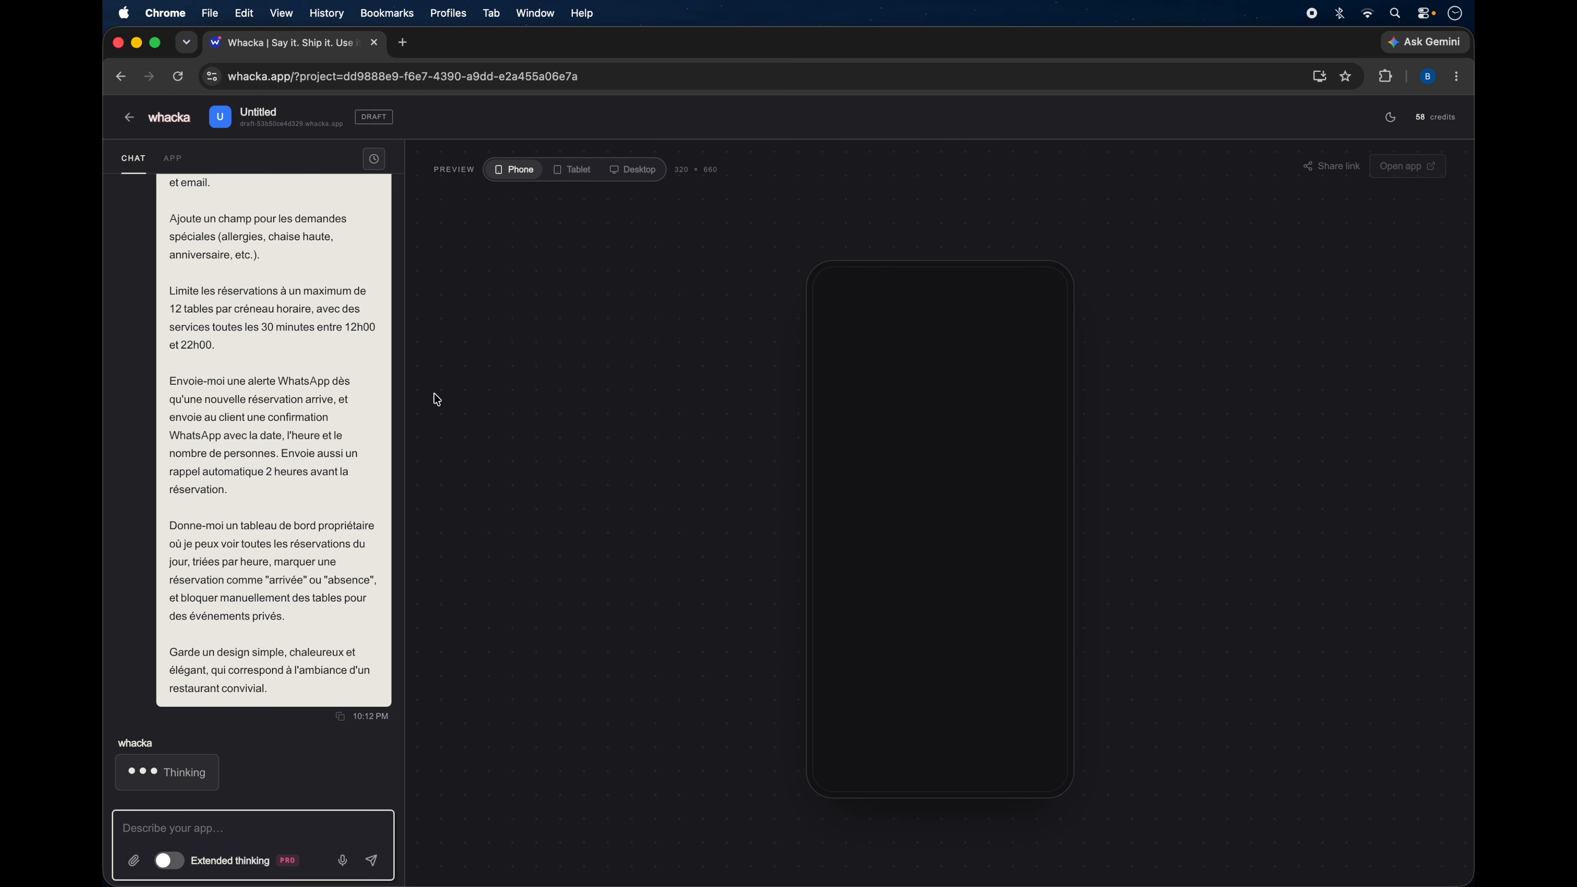
Review the submitted prompt and the builder's replies in the chat while the app is being generated.
scroll(325, 387, up, 4)
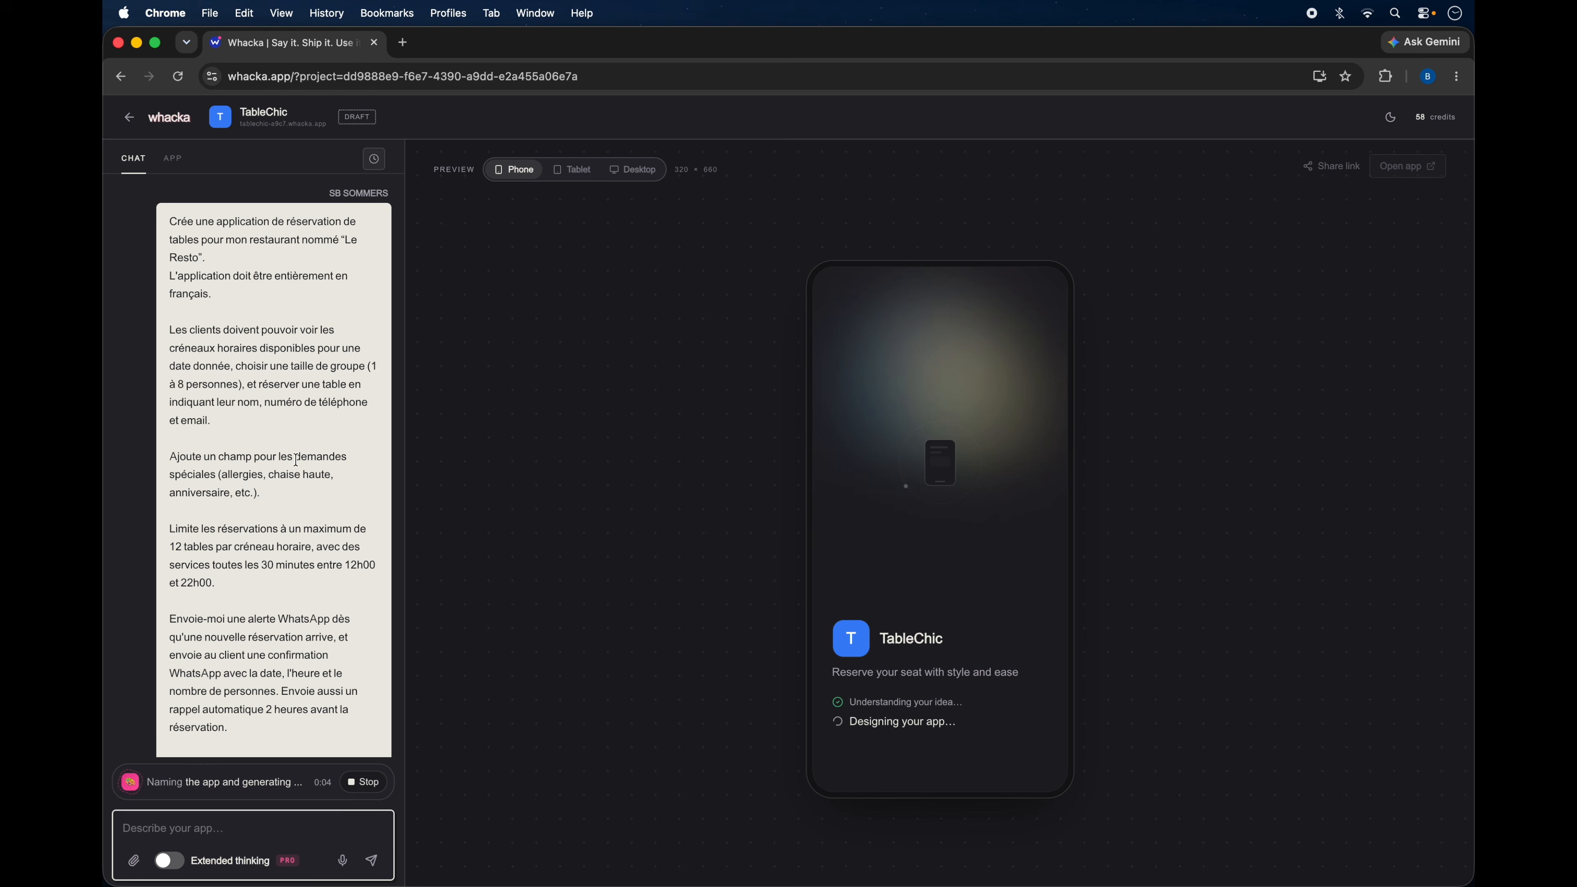
scroll(297, 460, down, 2)
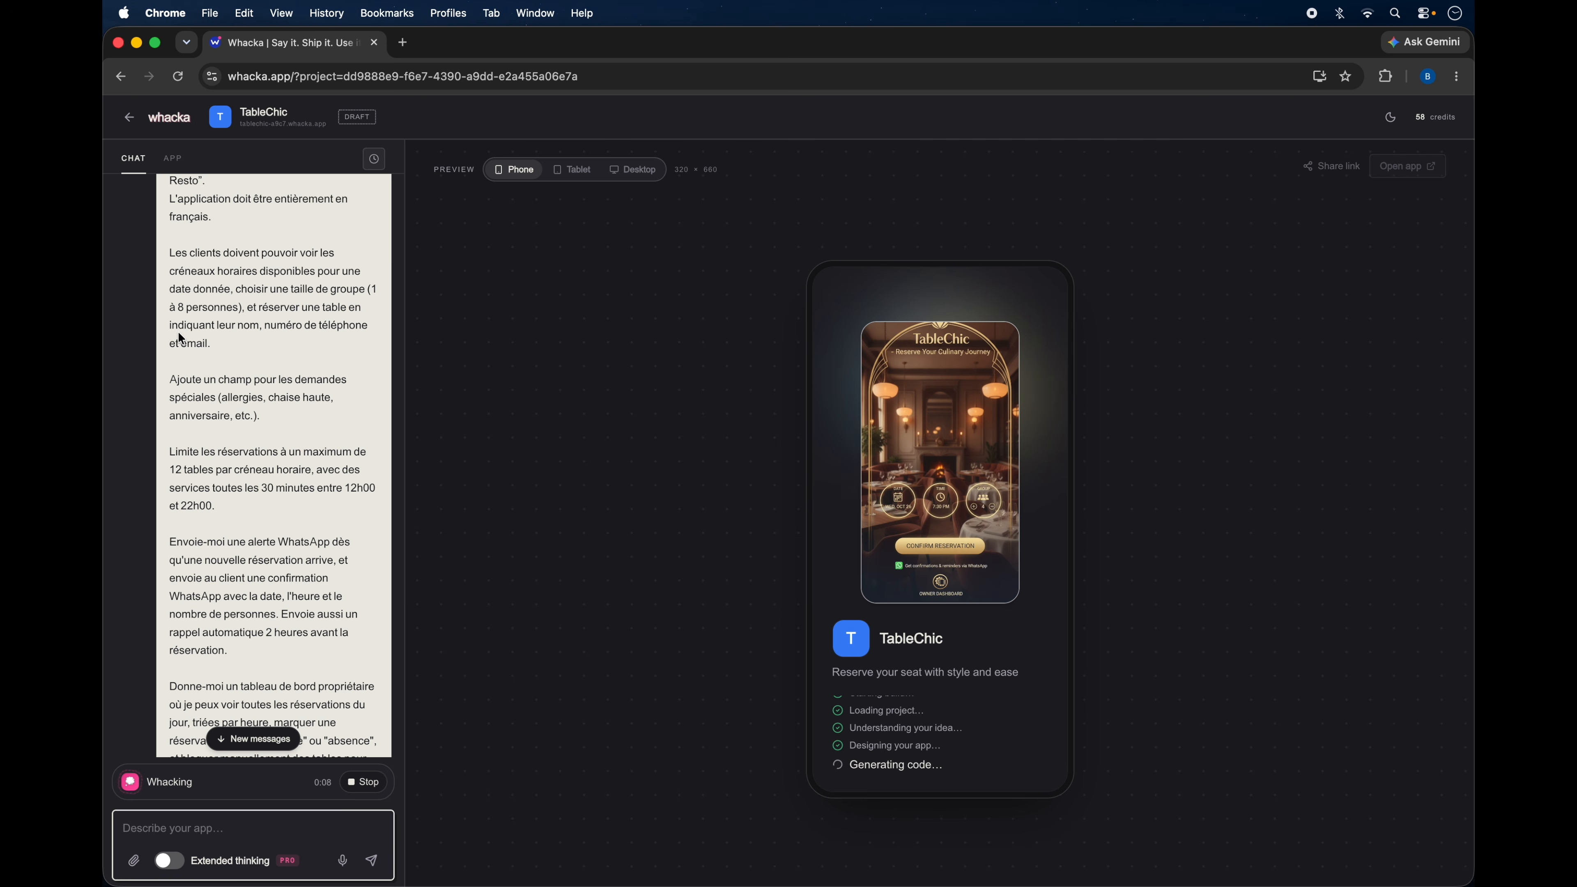
scroll(310, 421, down, 4)
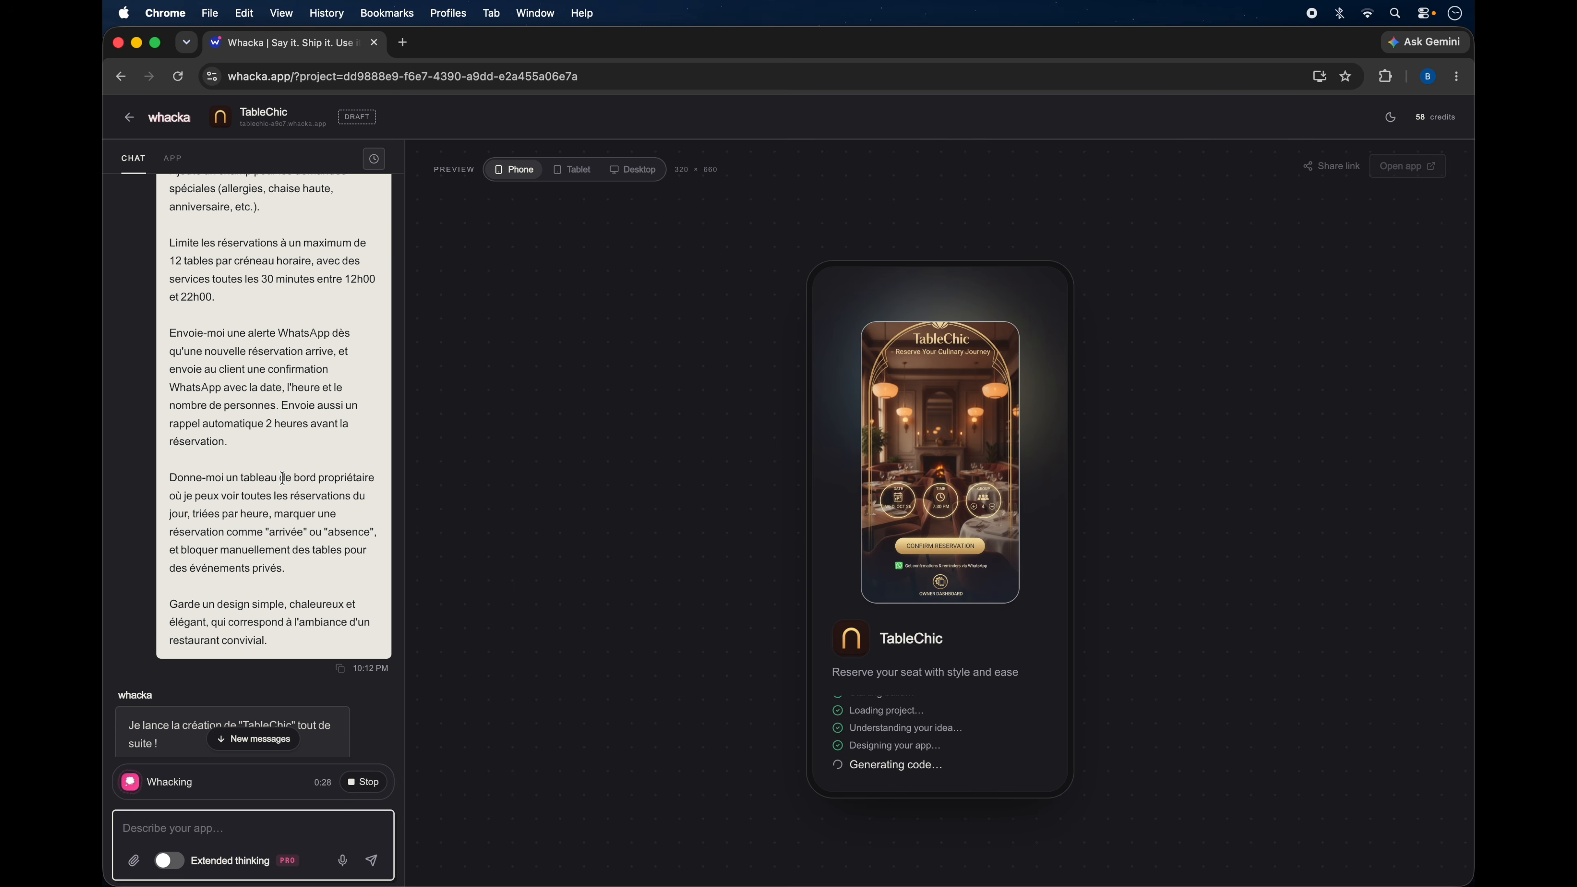
scroll(283, 479, down, 3)
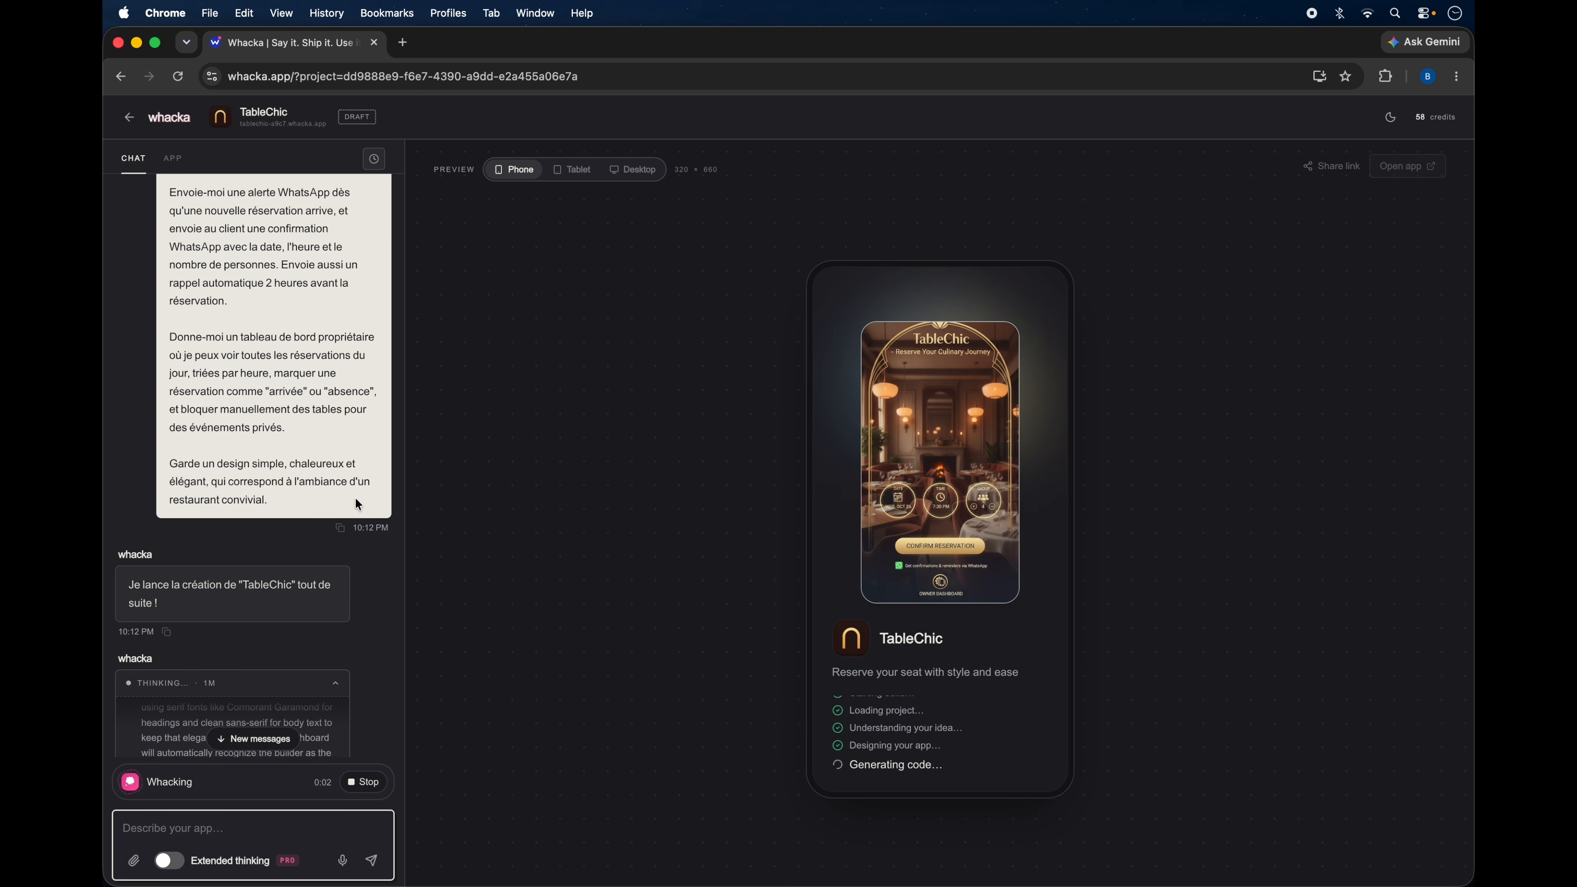
scroll(357, 503, up, 7)
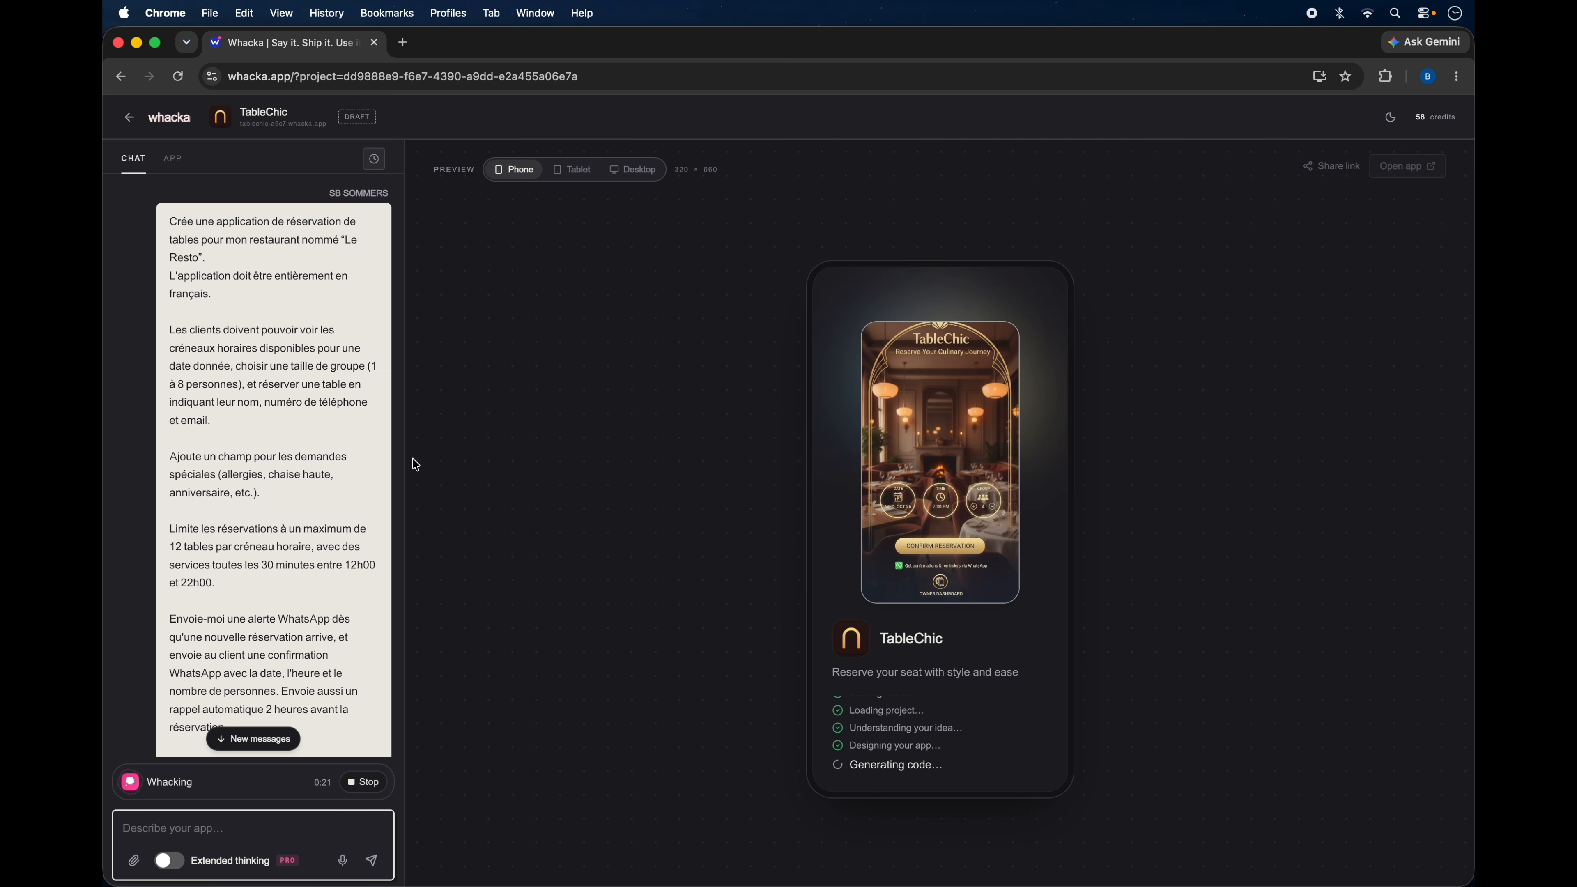
scroll(310, 503, down, 5)
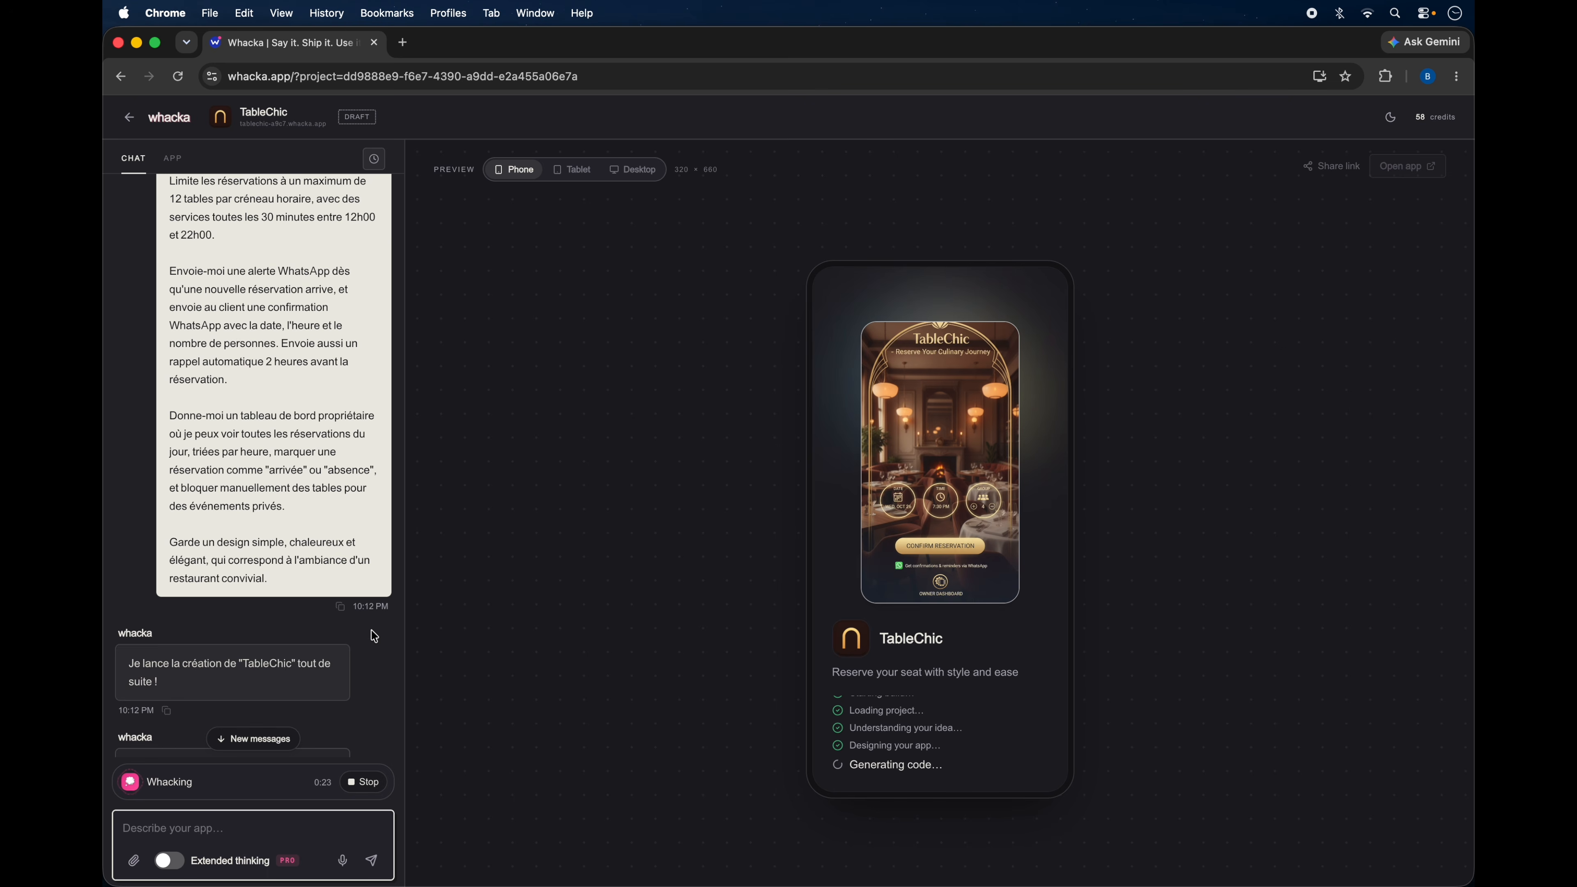
scroll(375, 637, down, 1)
scroll(315, 500, down, 2)
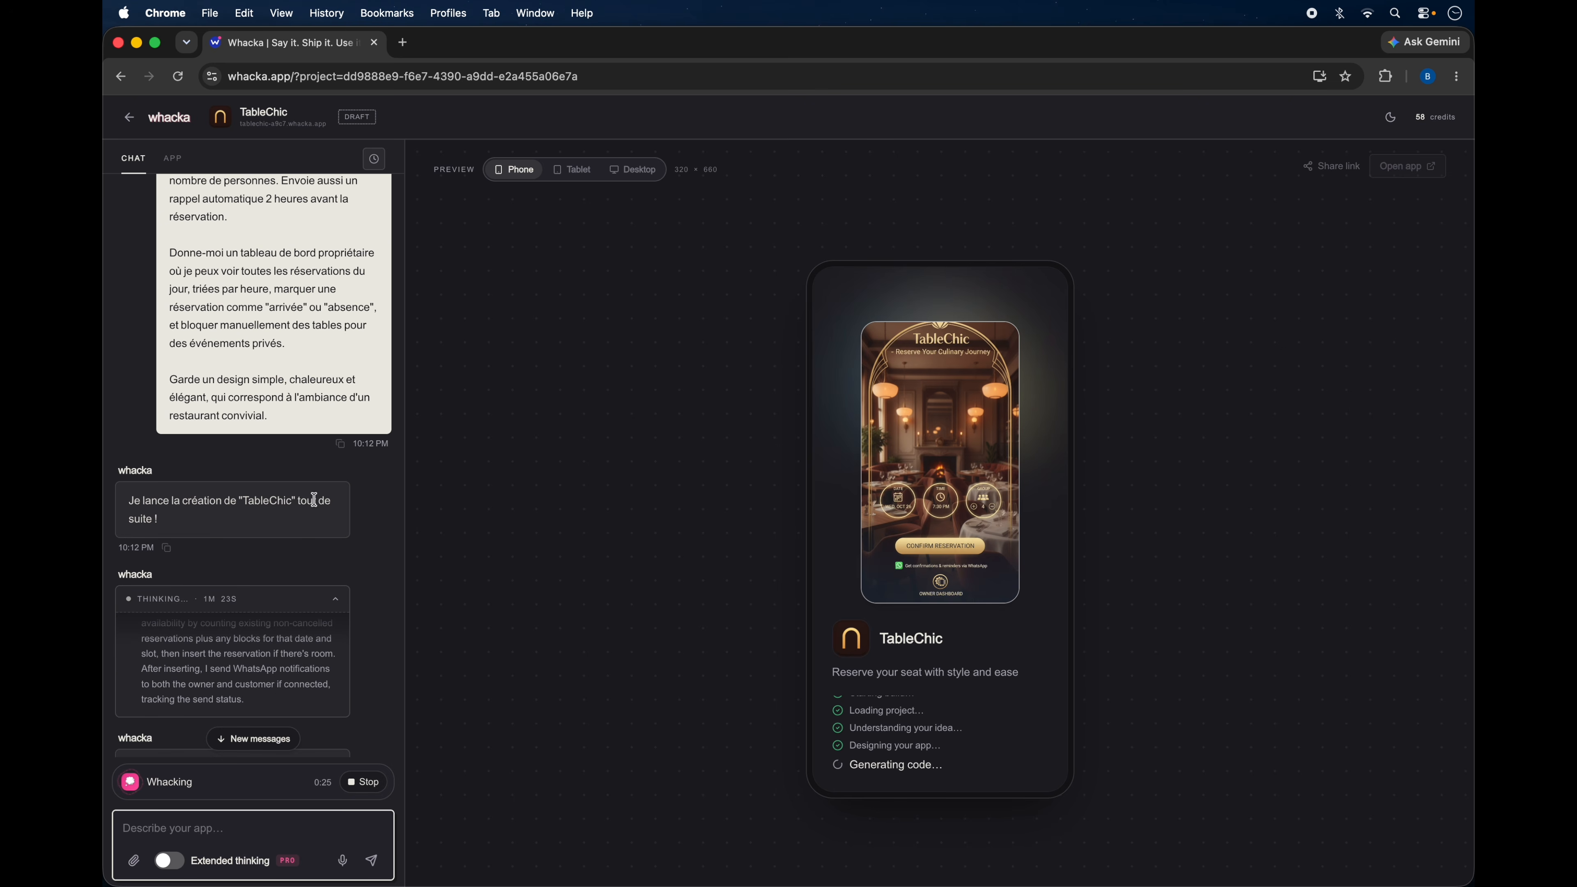
scroll(351, 559, down, 2)
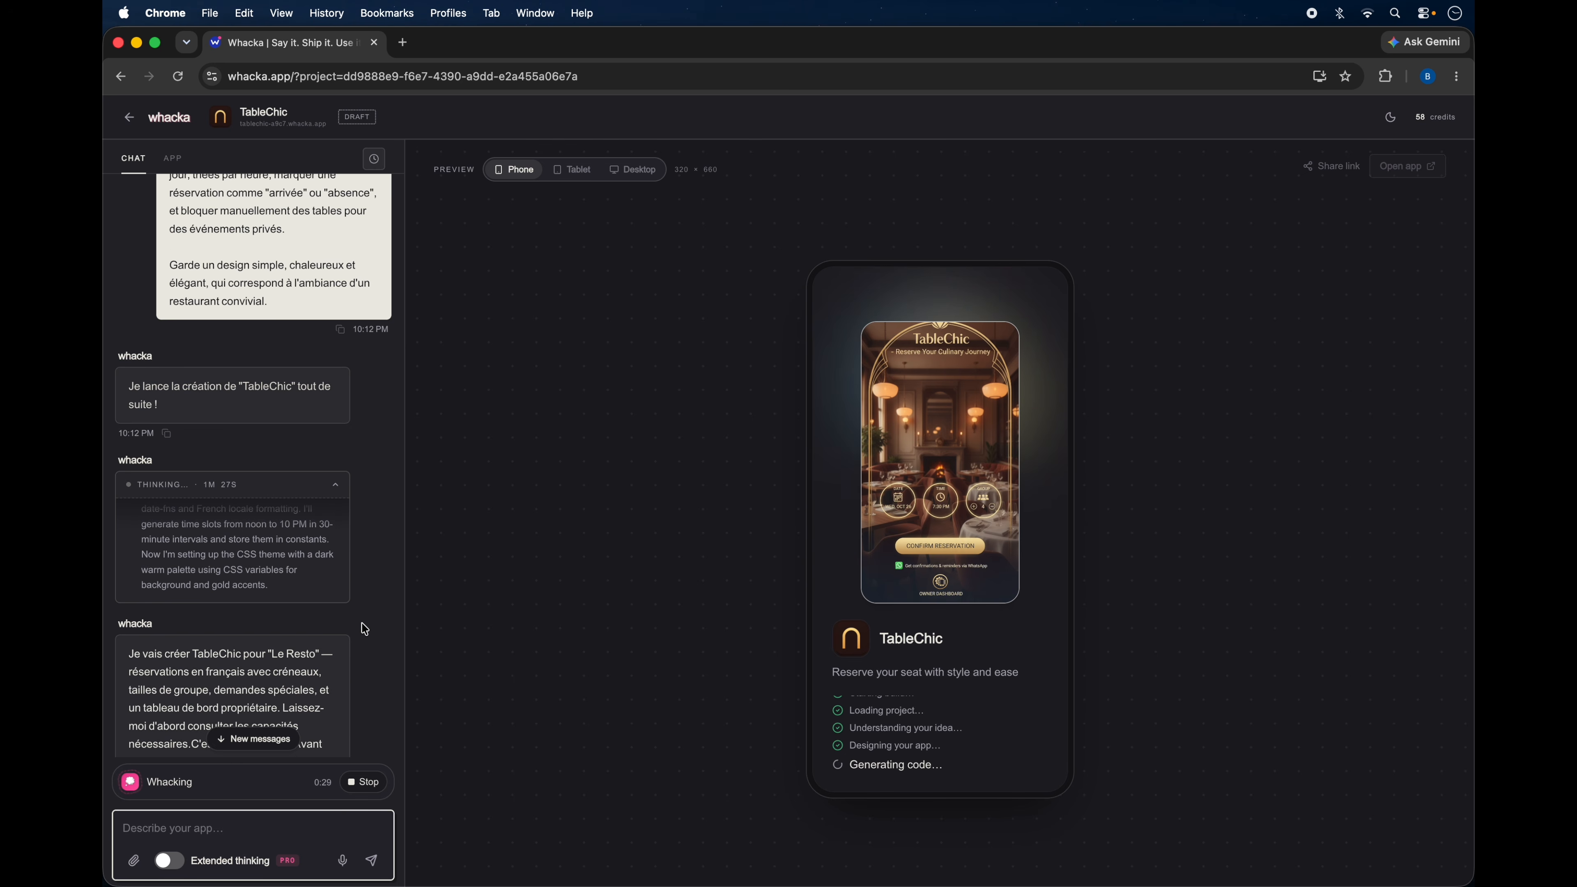
scroll(365, 630, down, 2)
scroll(386, 569, down, 3)
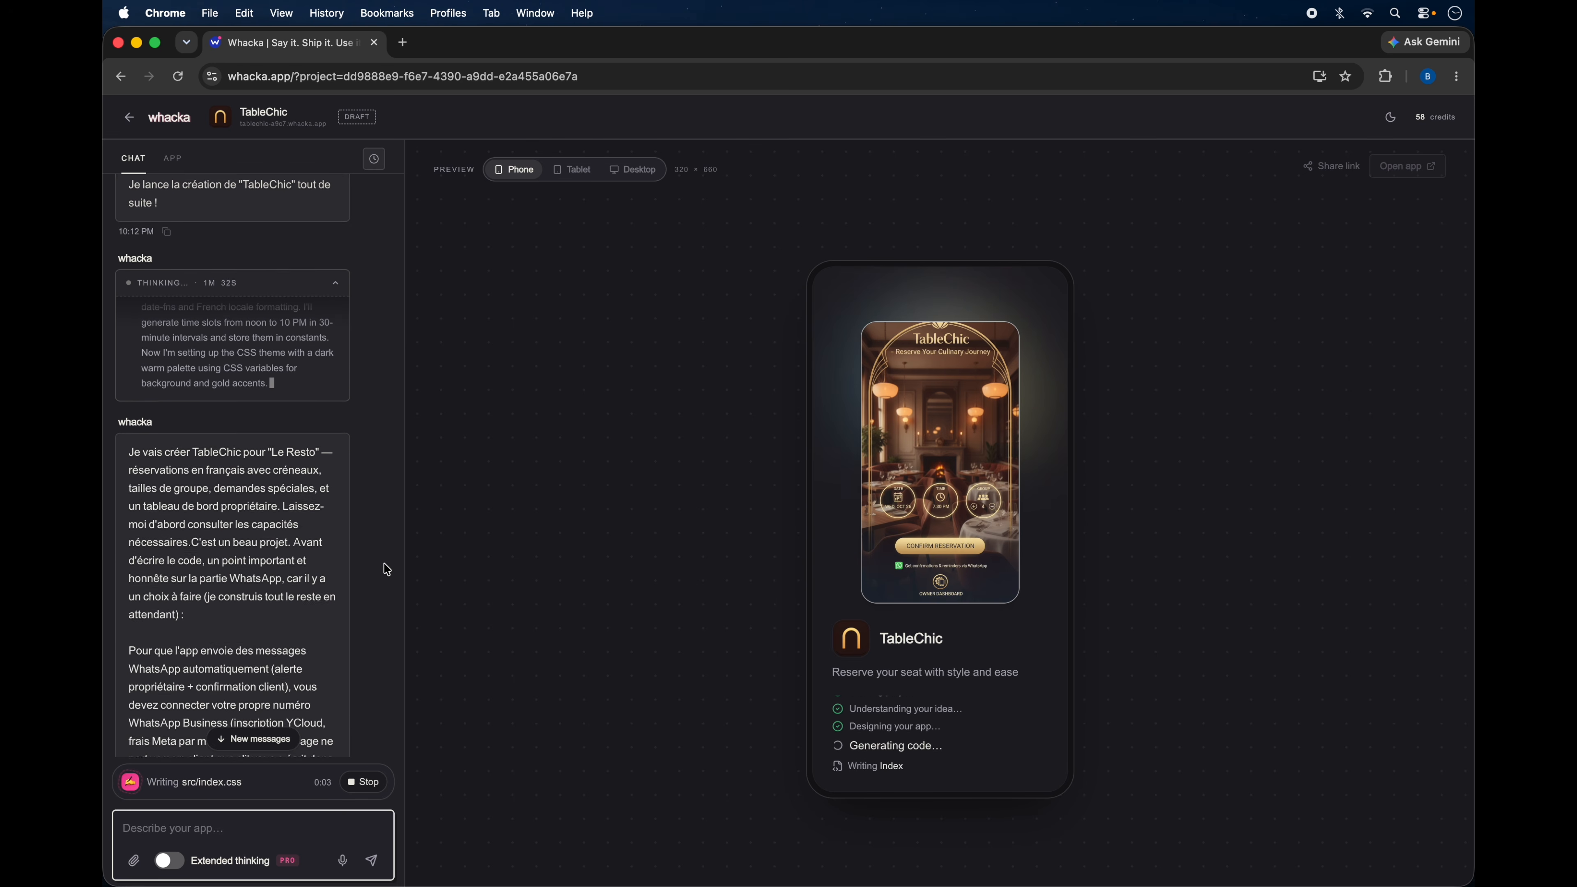
scroll(386, 570, down, 2)
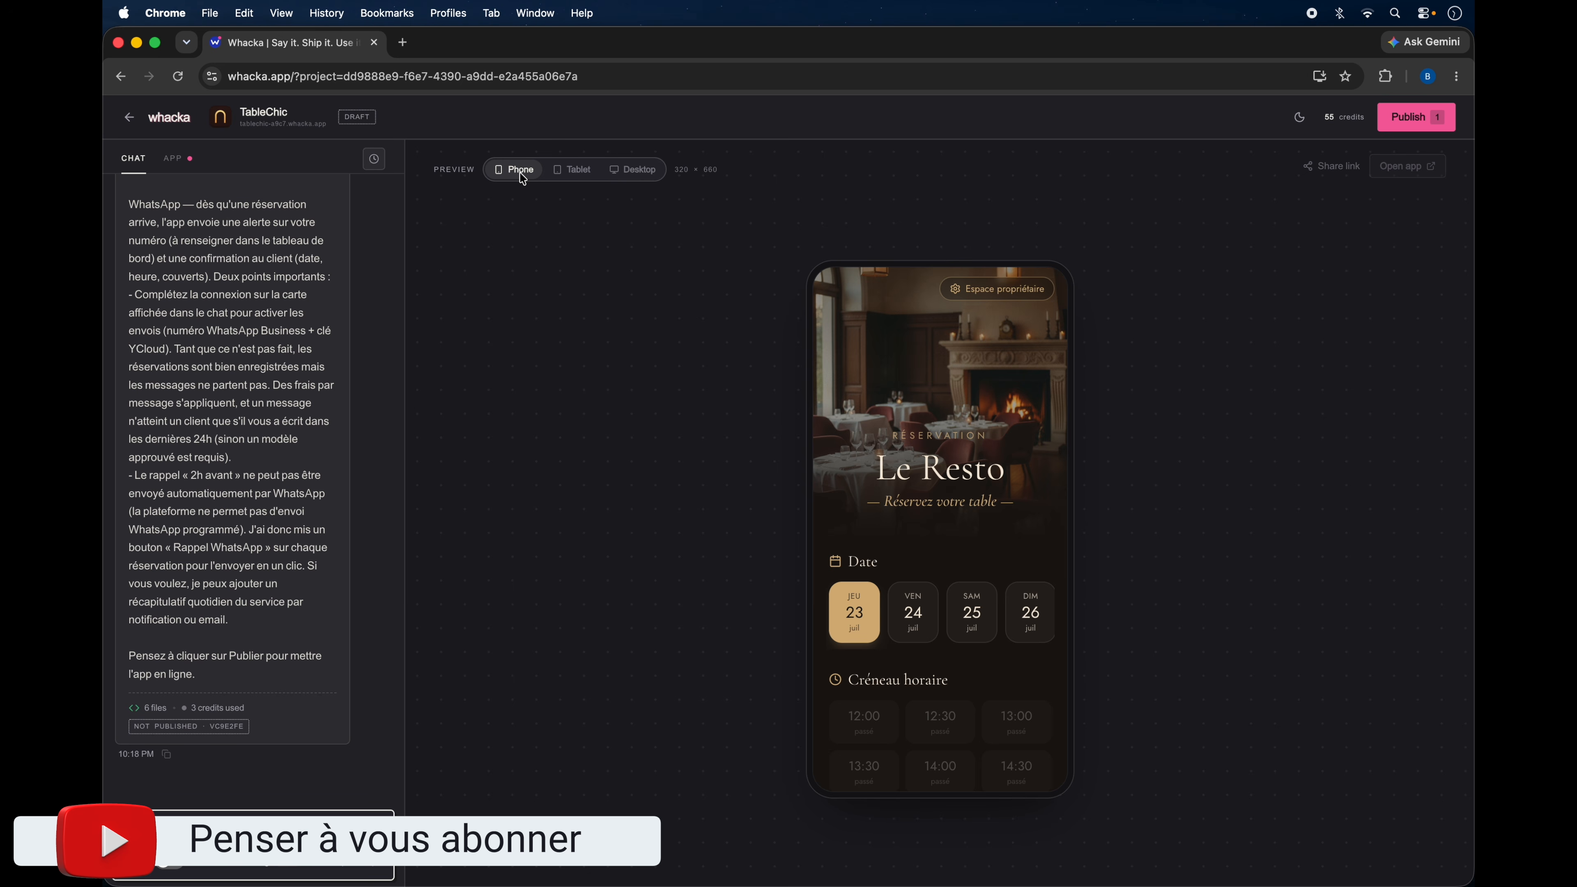
Switch the app preview to tablet and finally desktop size, and look over the generated booking page.
click(562, 169)
click(625, 169)
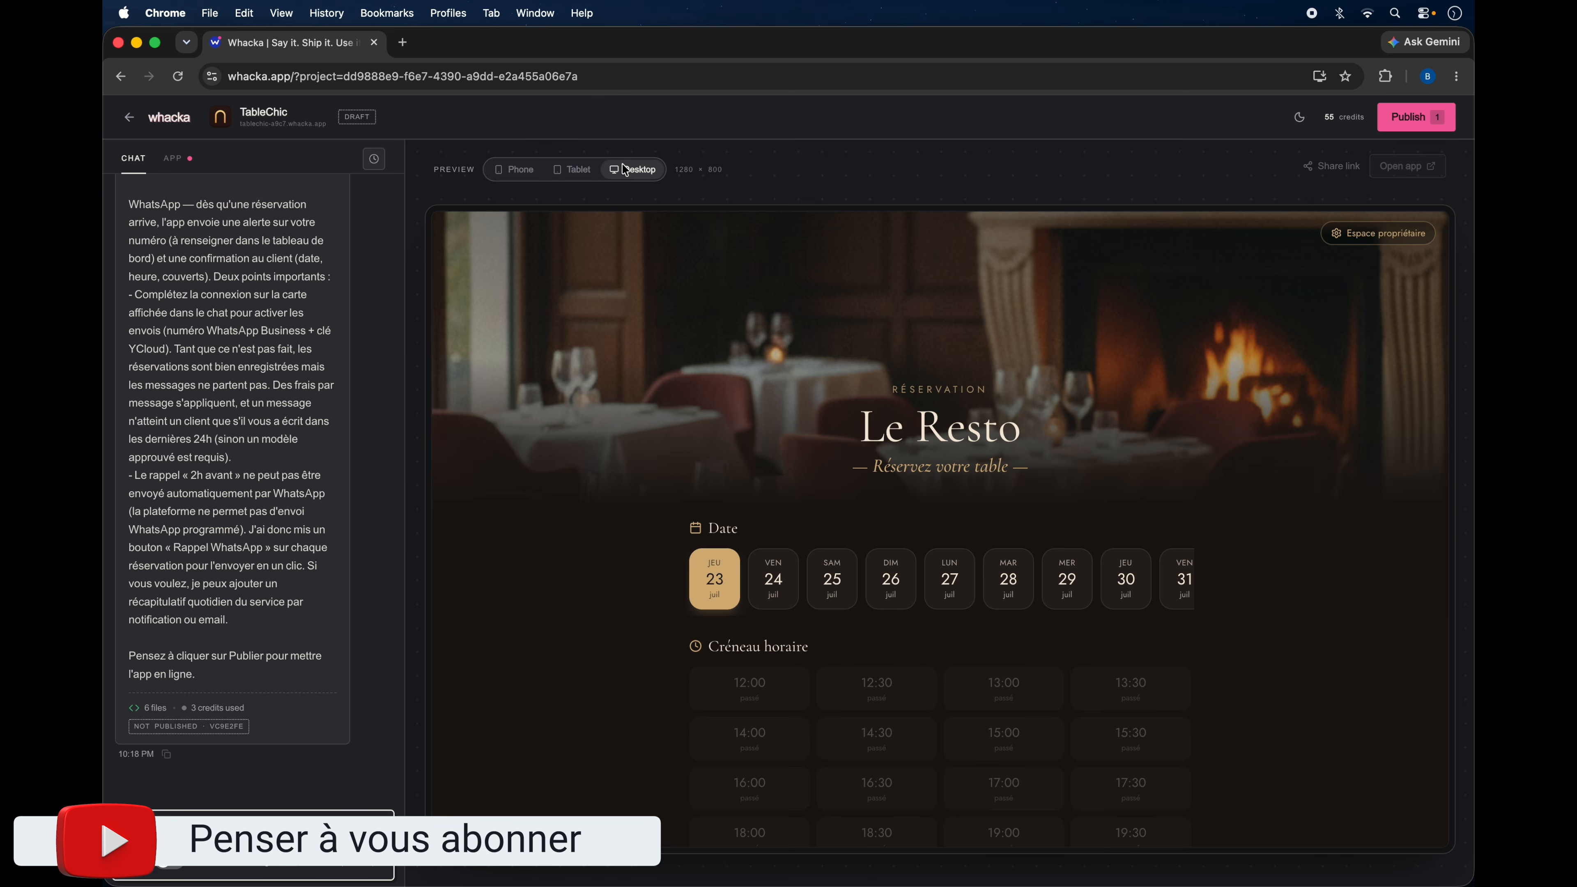
scroll(621, 523, down, 1)
scroll(621, 524, down, 6)
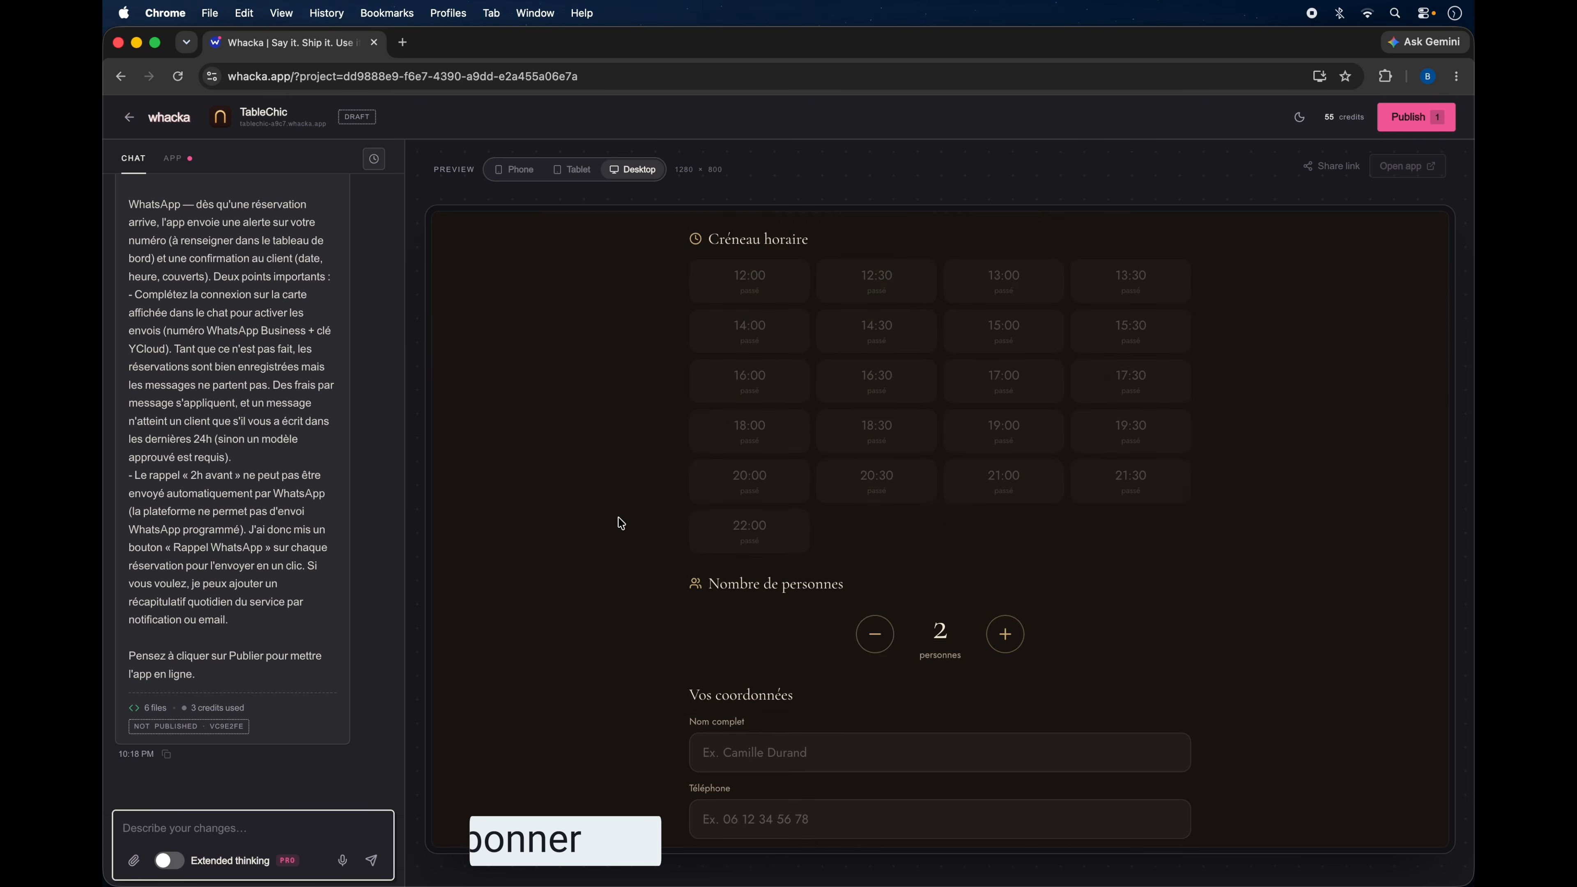
scroll(621, 523, up, 8)
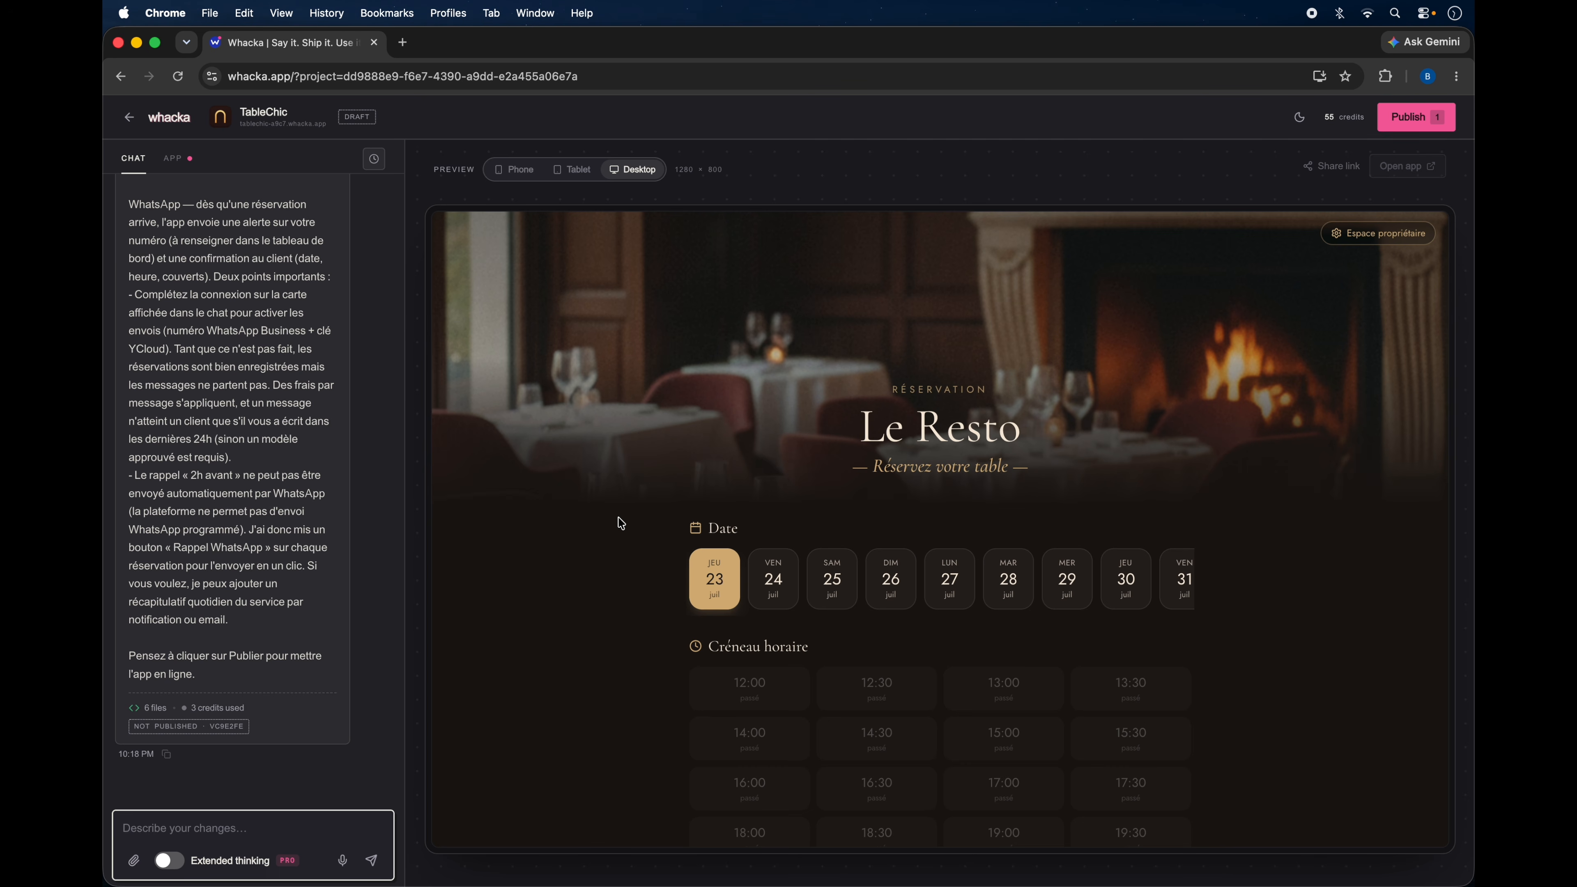
Read the builder's chat response on the client side, owner dashboard, WhatsApp connection and reminder limits.
scroll(223, 501, up, 15)
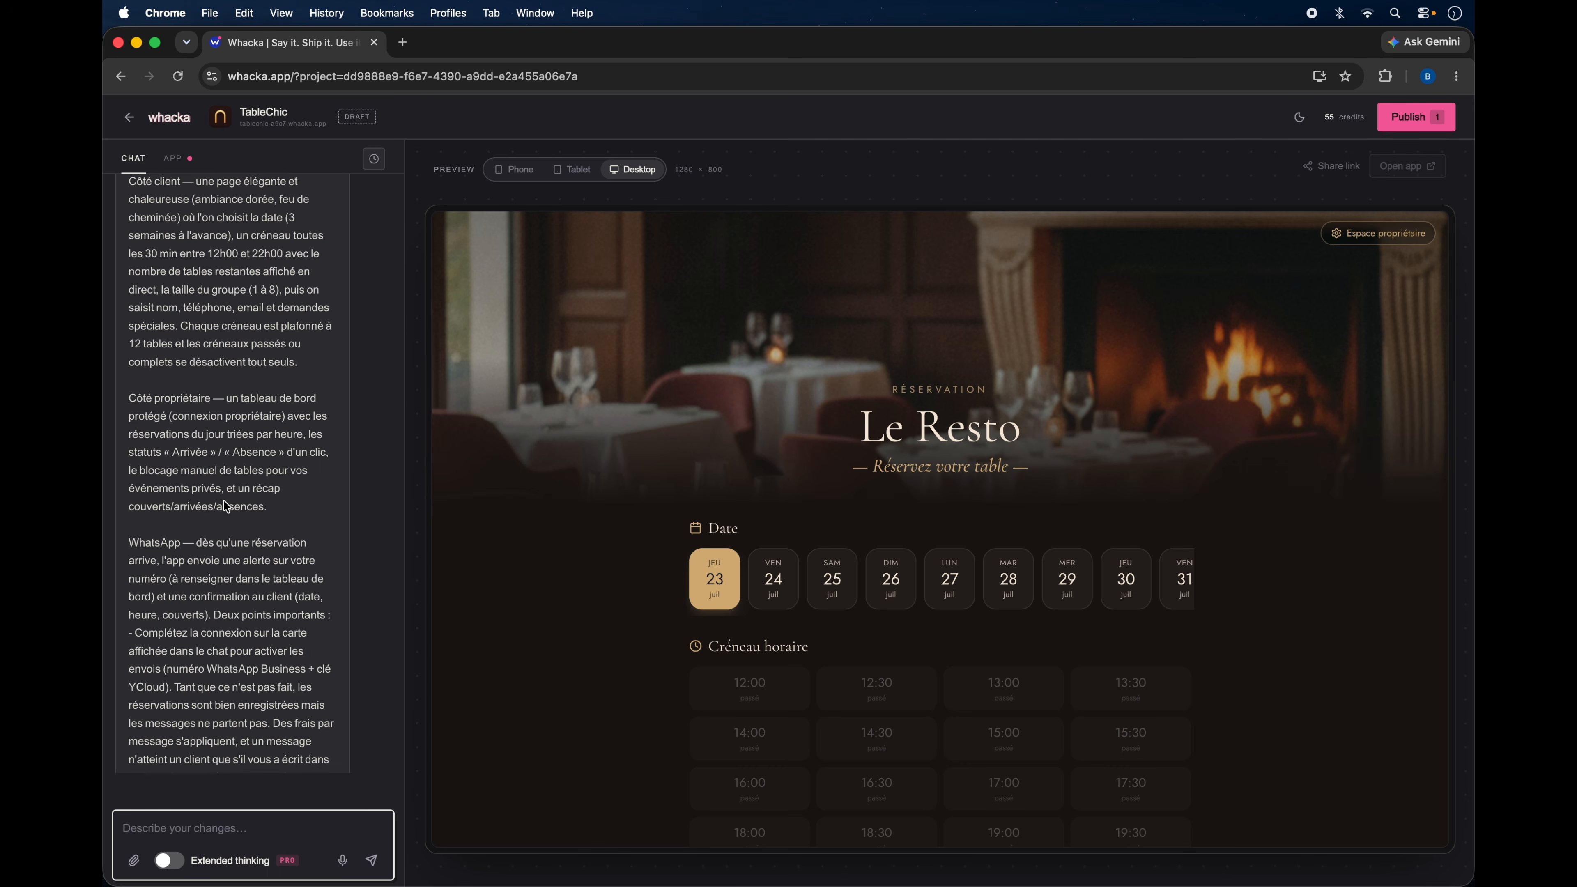
scroll(223, 500, down, 10)
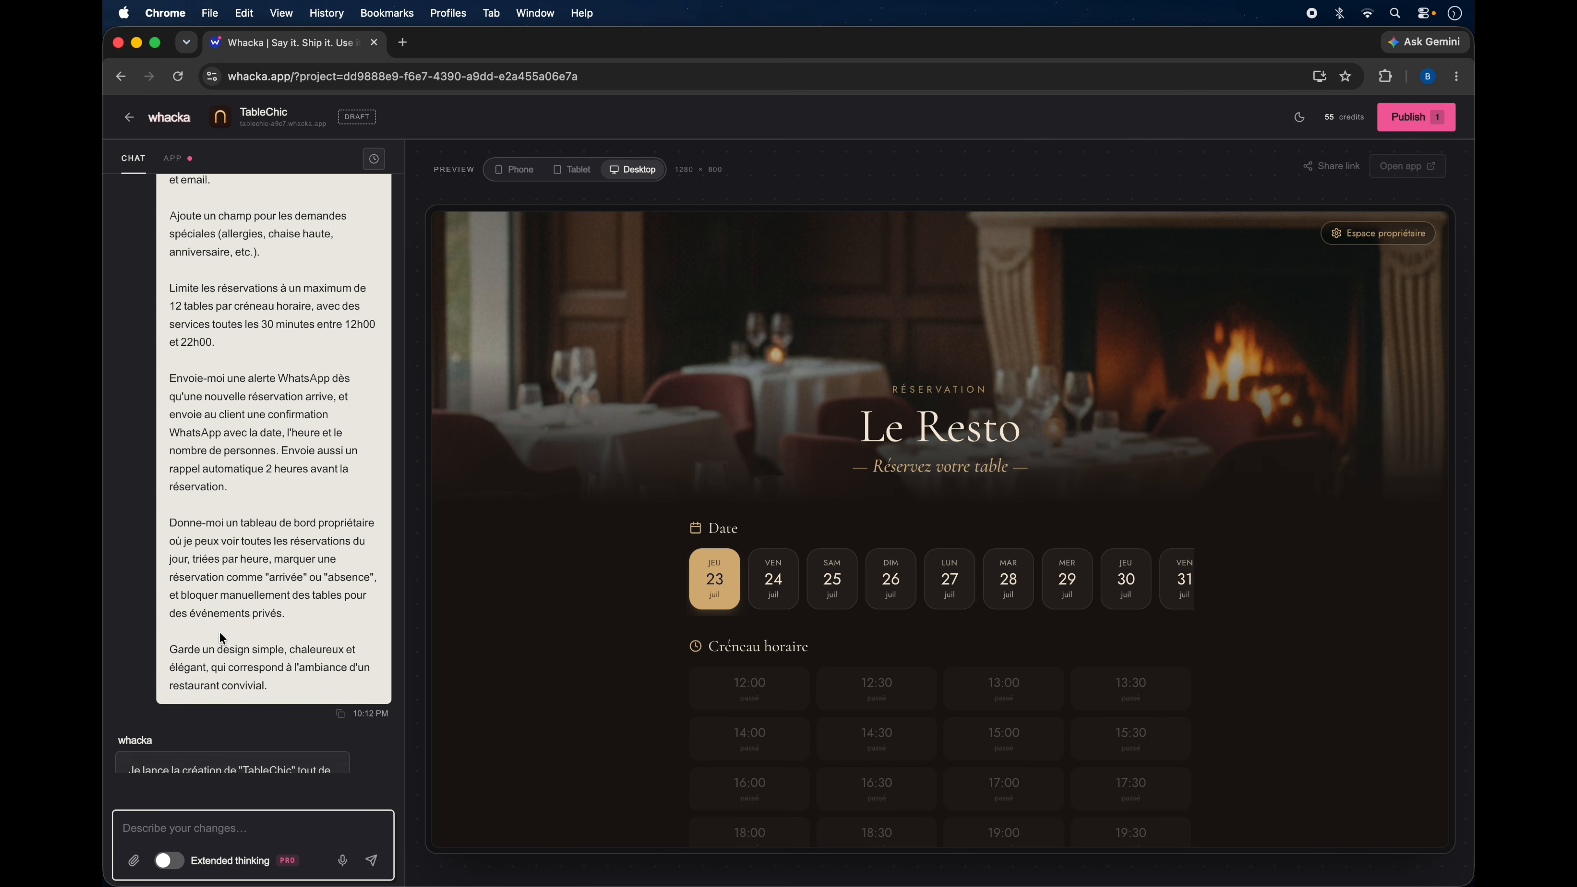
scroll(222, 638, down, 5)
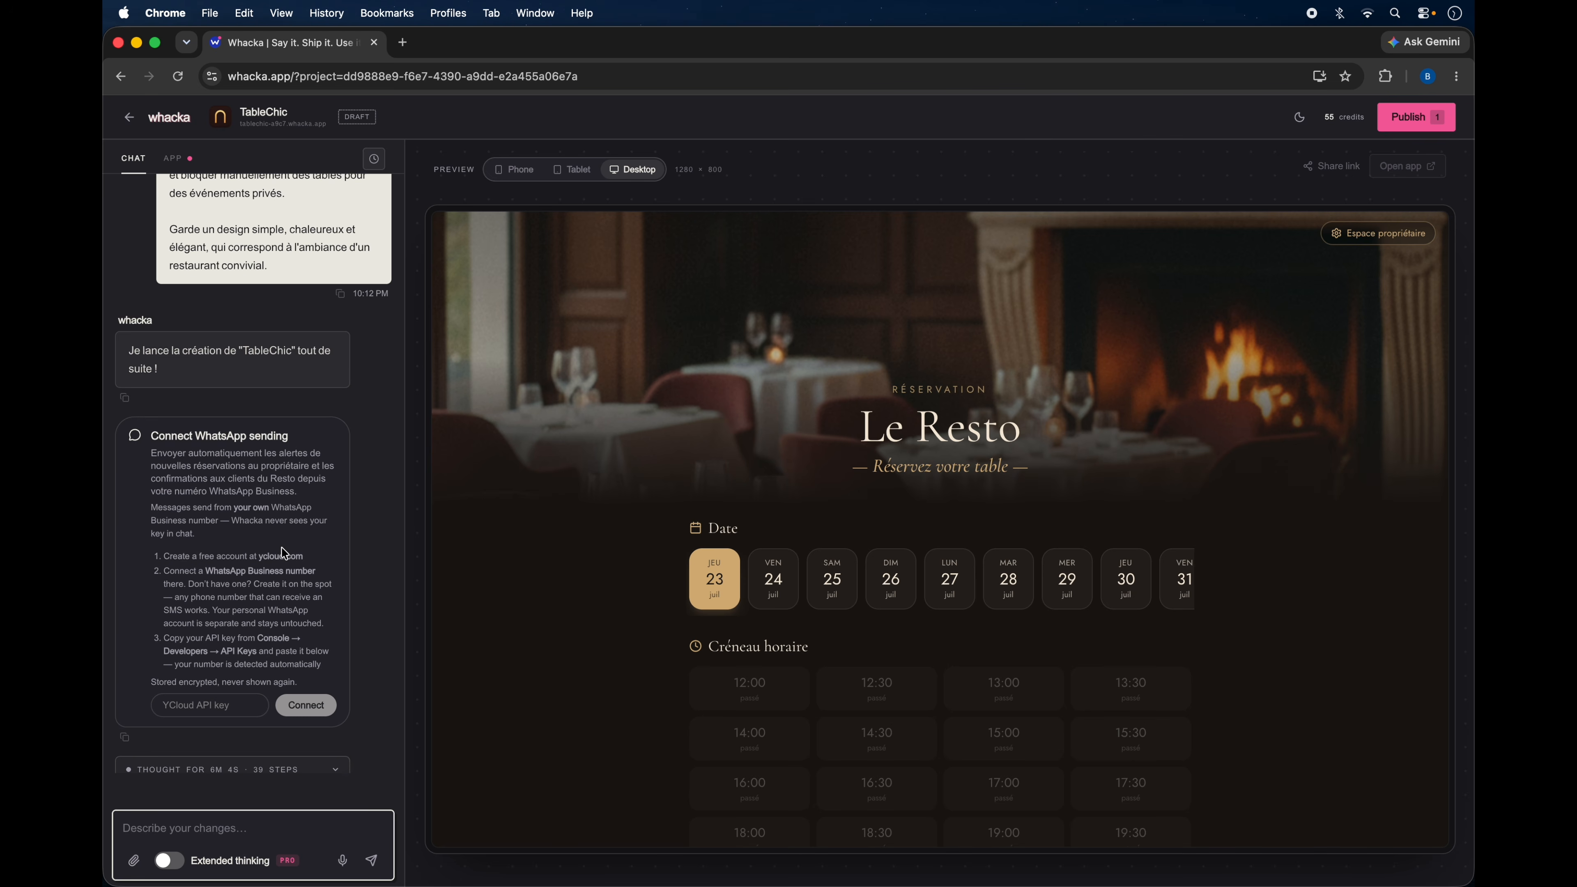
scroll(349, 748, down, 4)
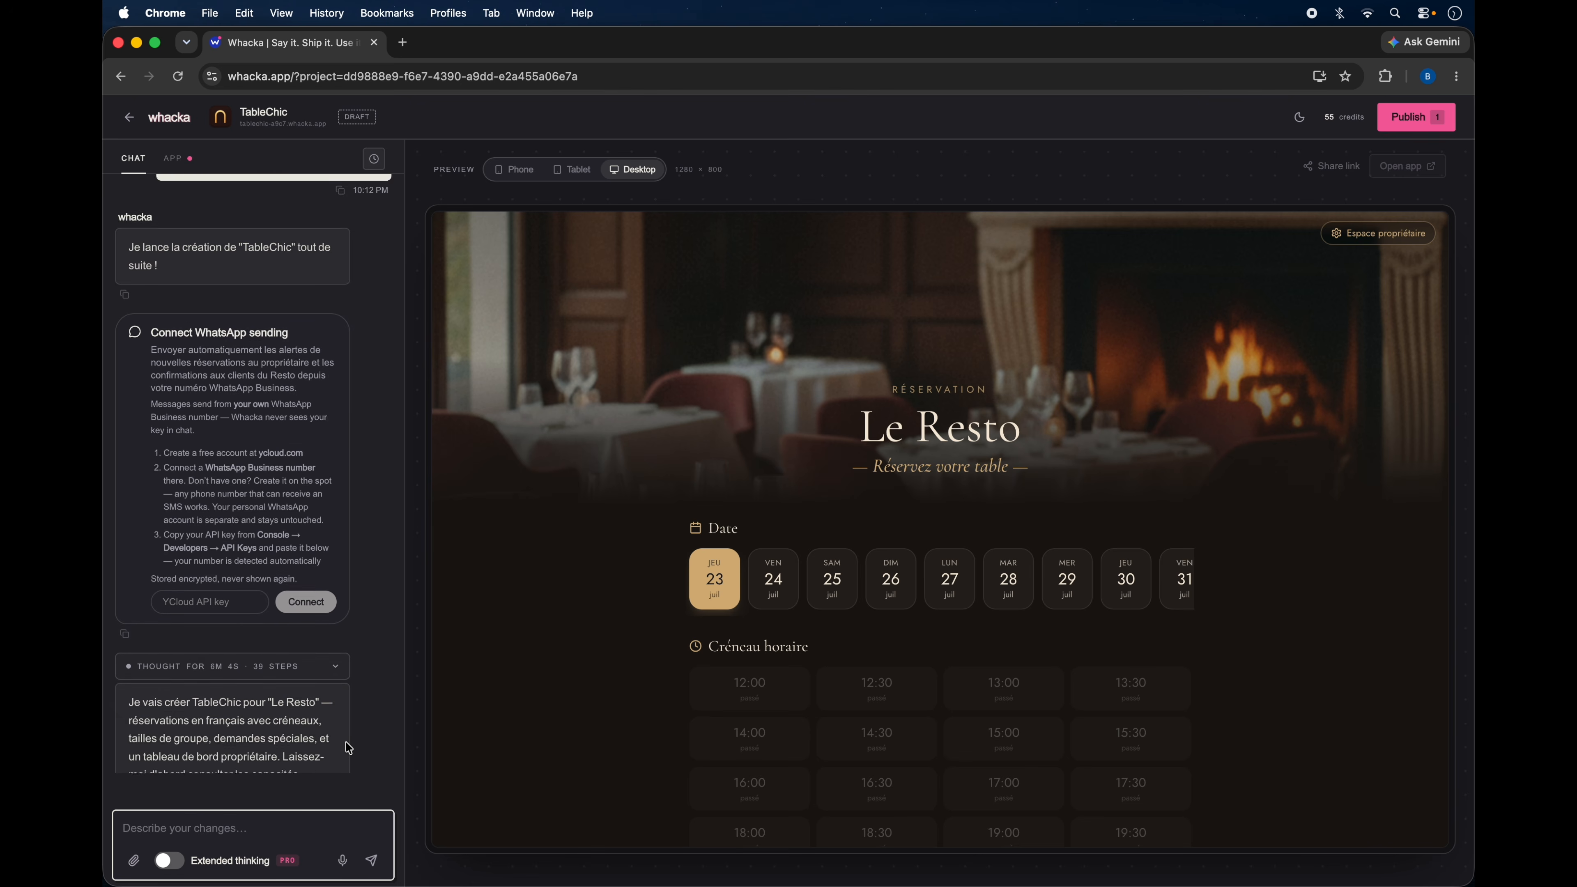
scroll(349, 748, down, 4)
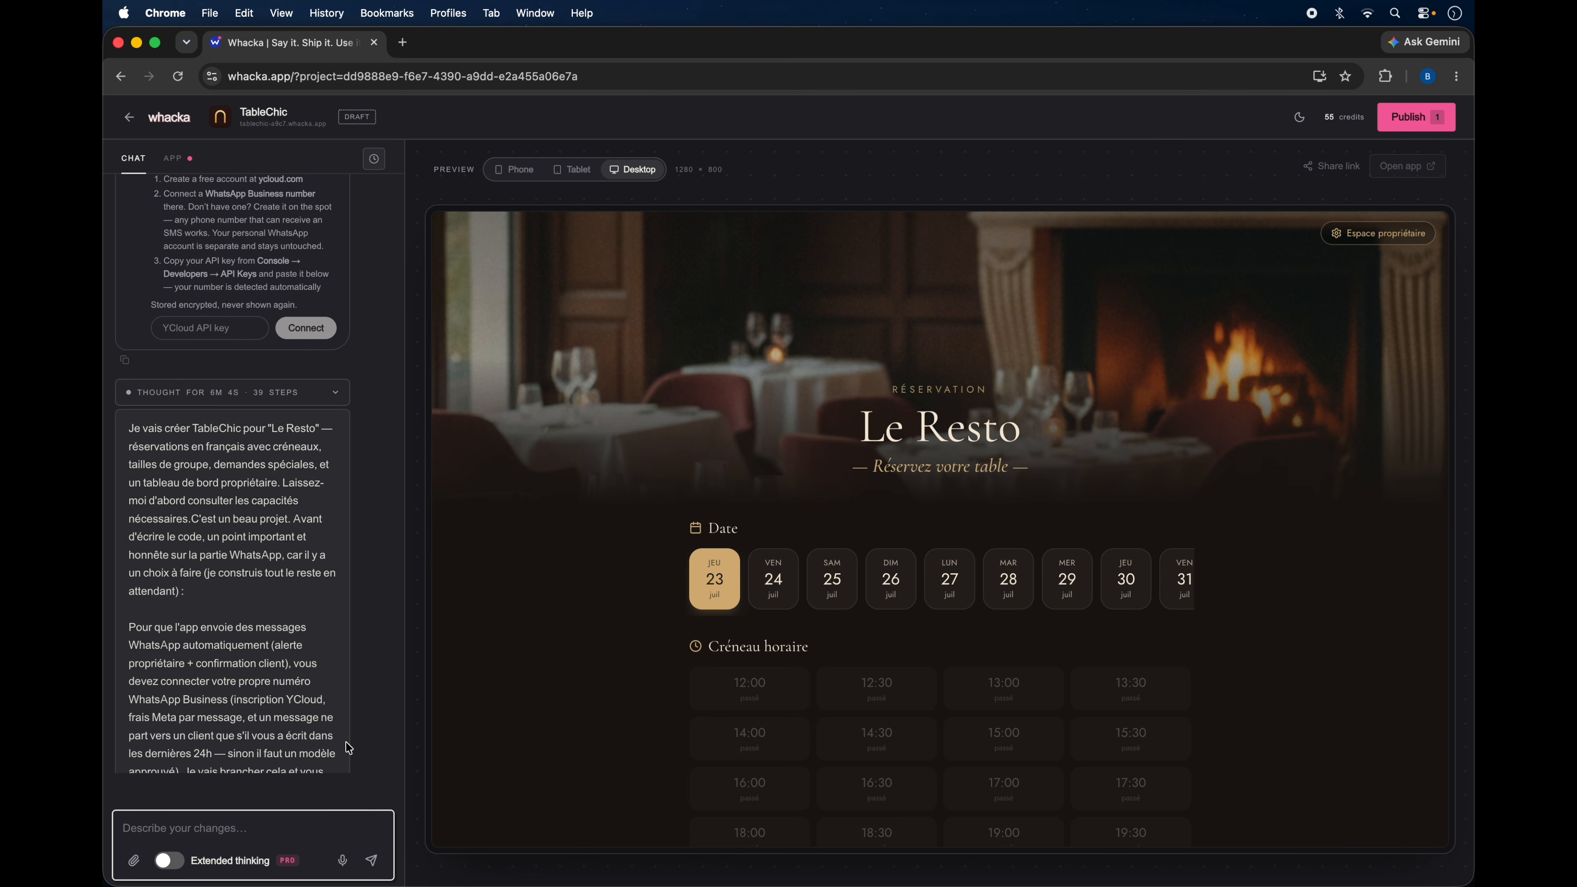
scroll(349, 749, down, 4)
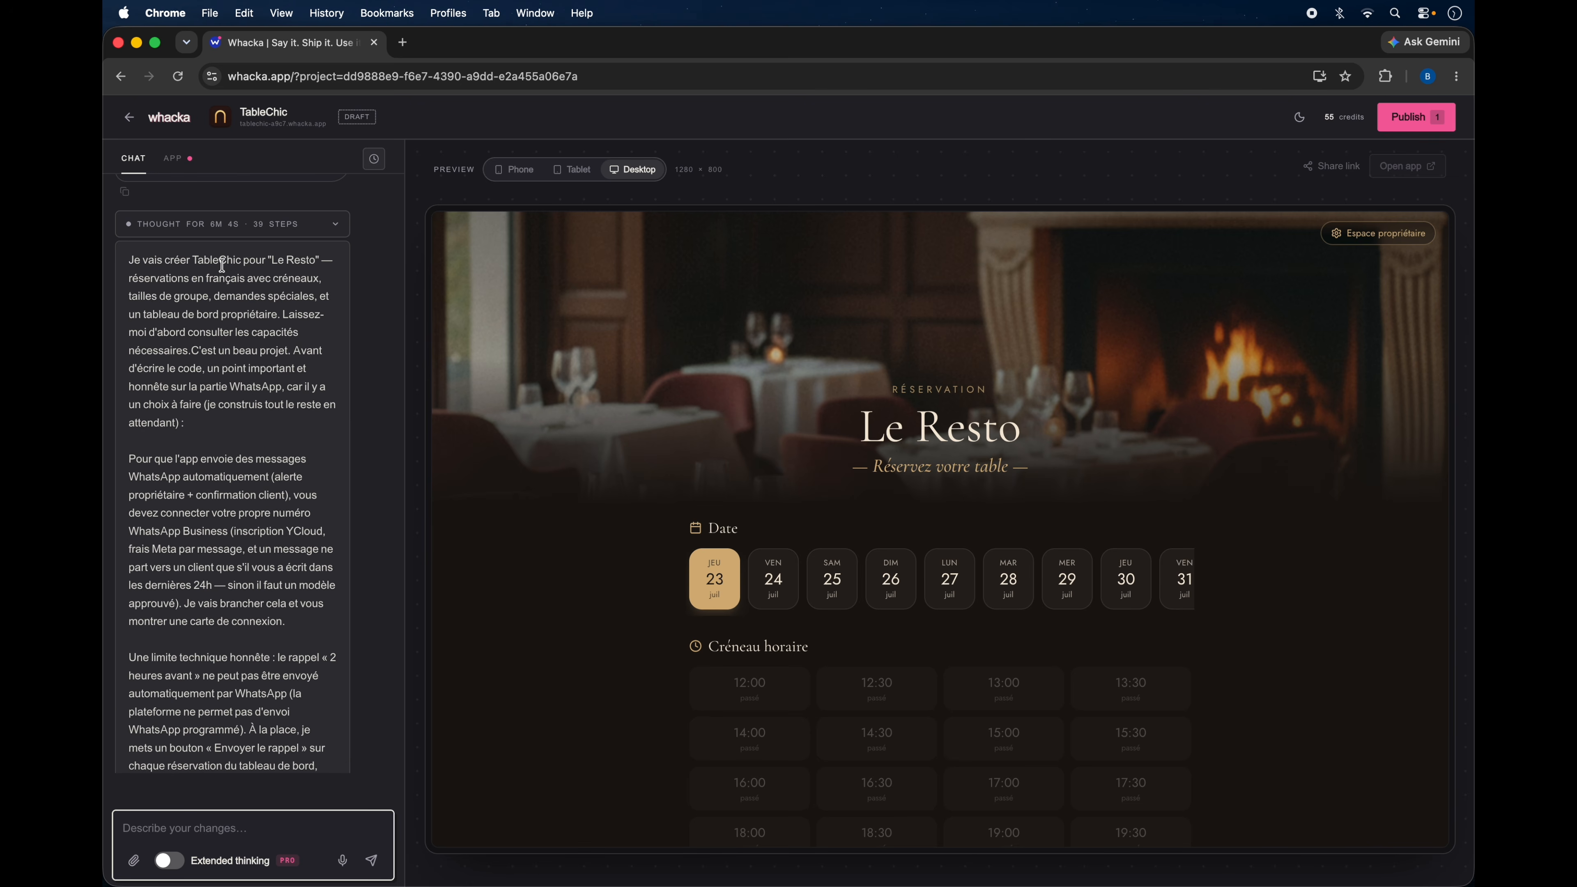
scroll(222, 597, down, 4)
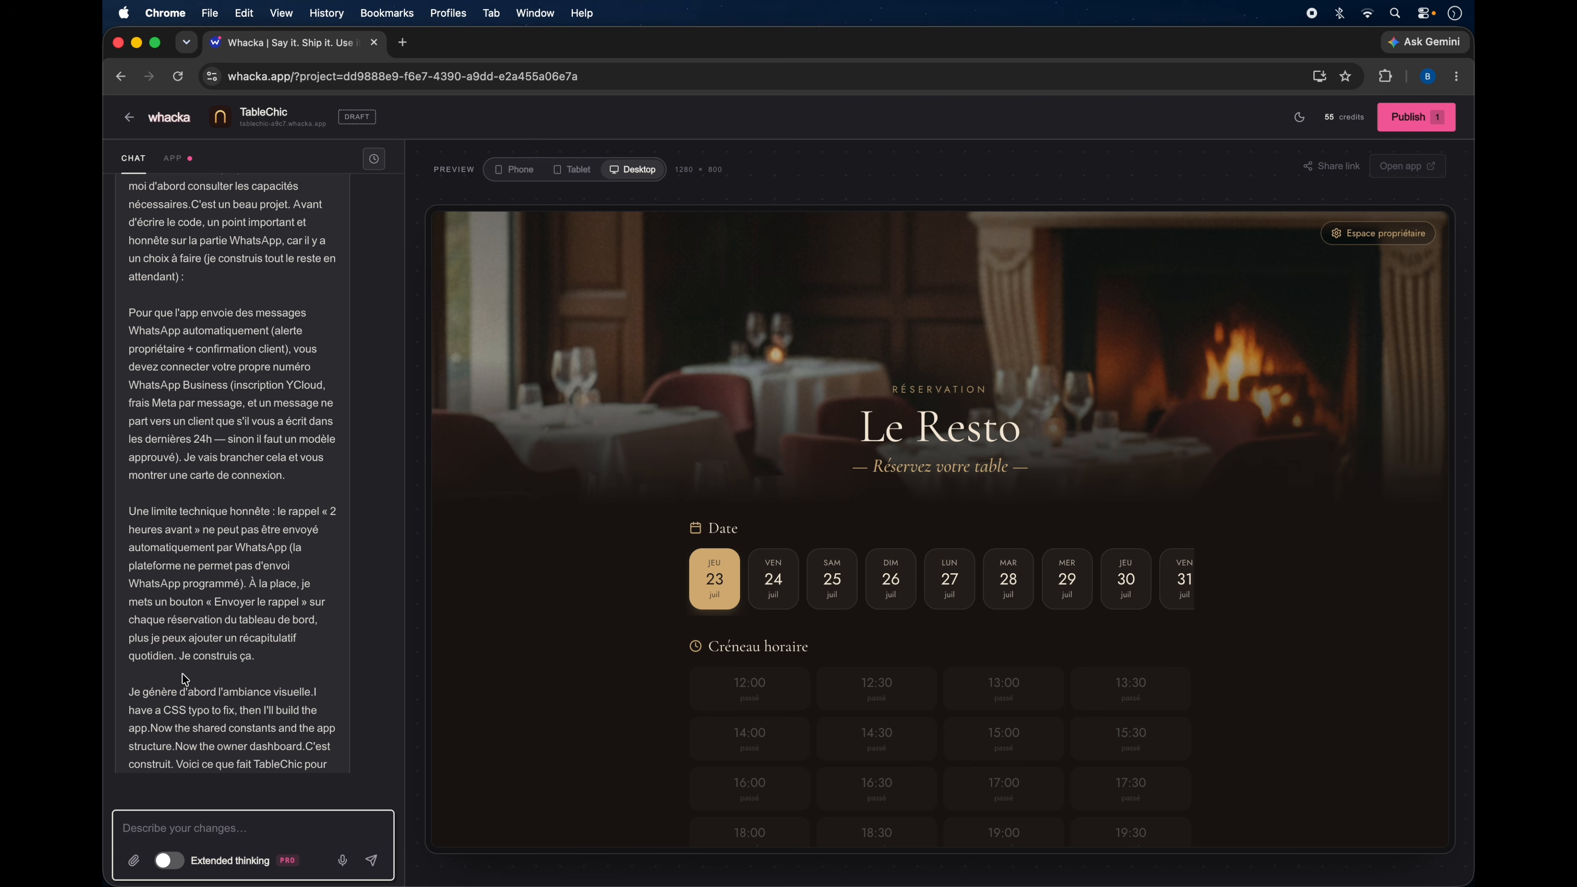
scroll(185, 598, down, 4)
scroll(208, 635, down, 8)
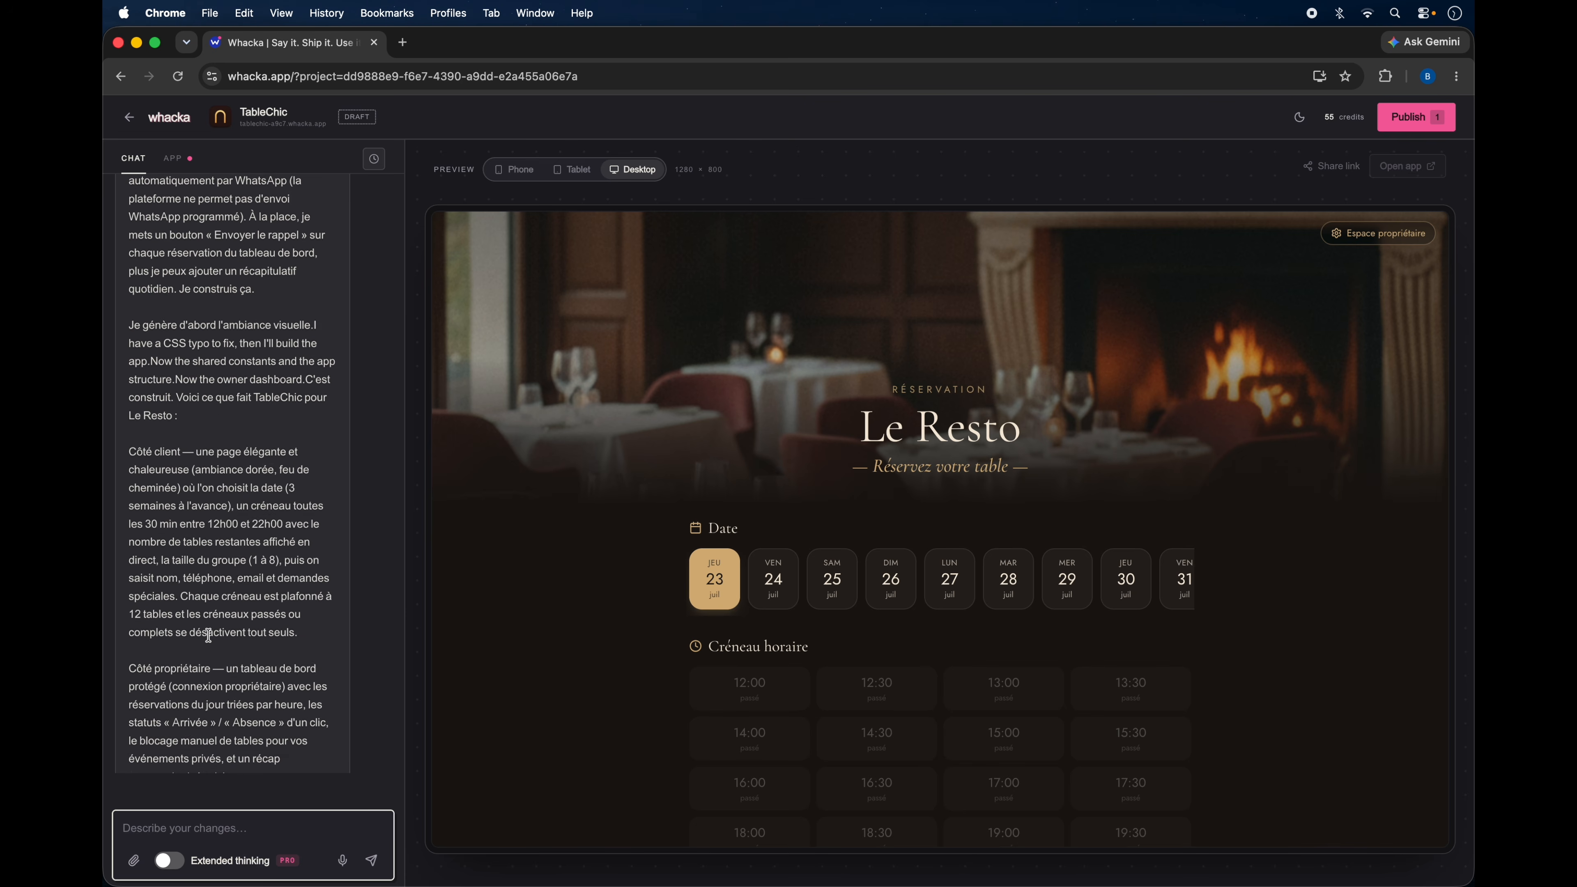
scroll(186, 569, down, 6)
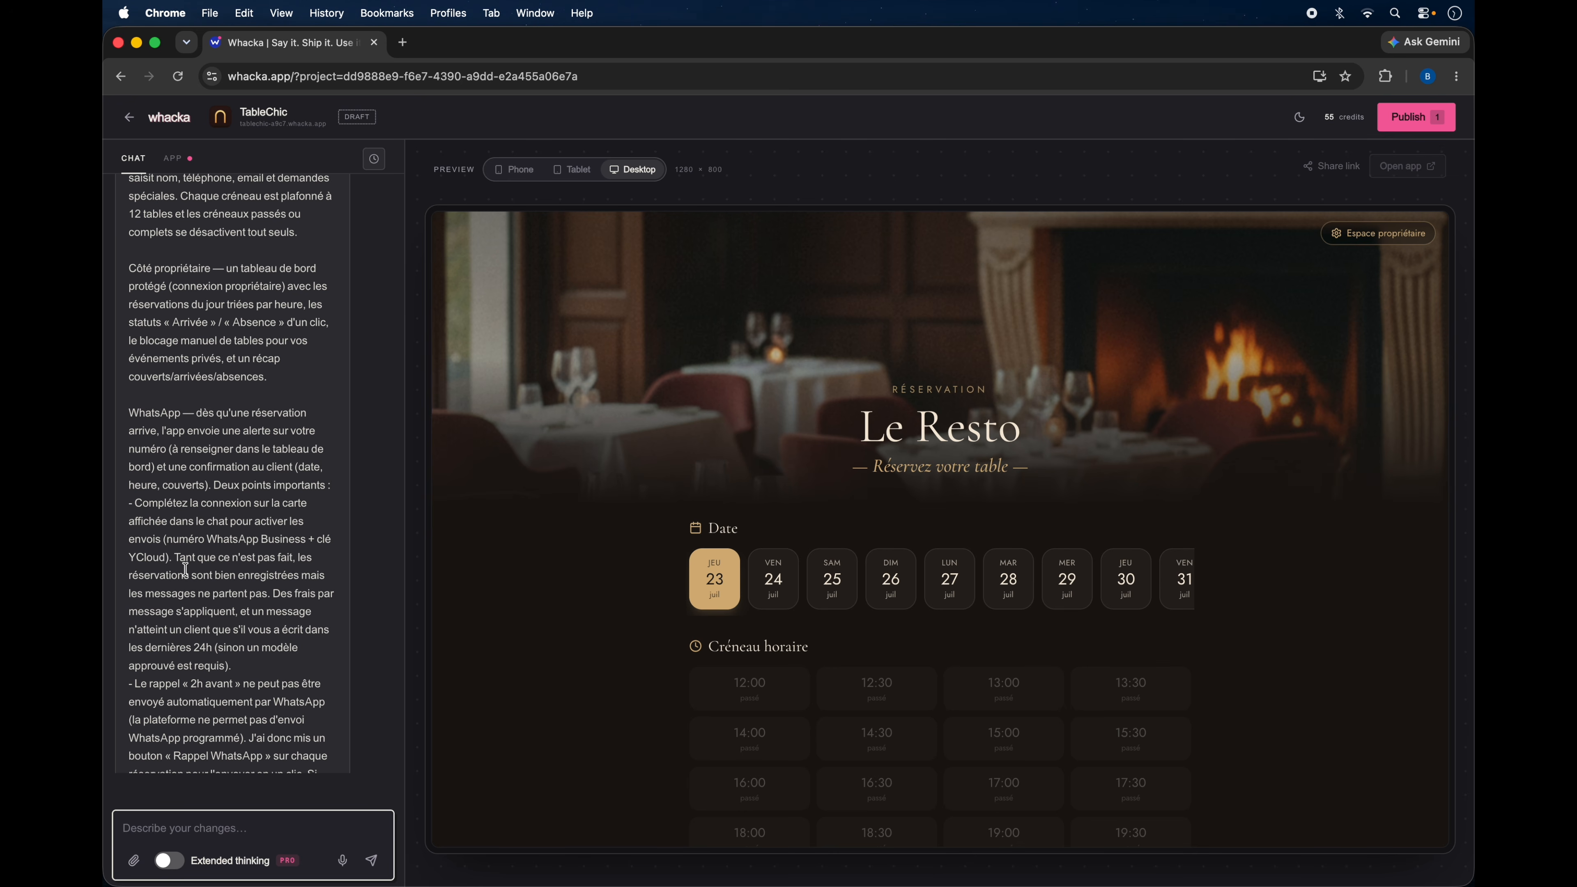
scroll(184, 585, down, 5)
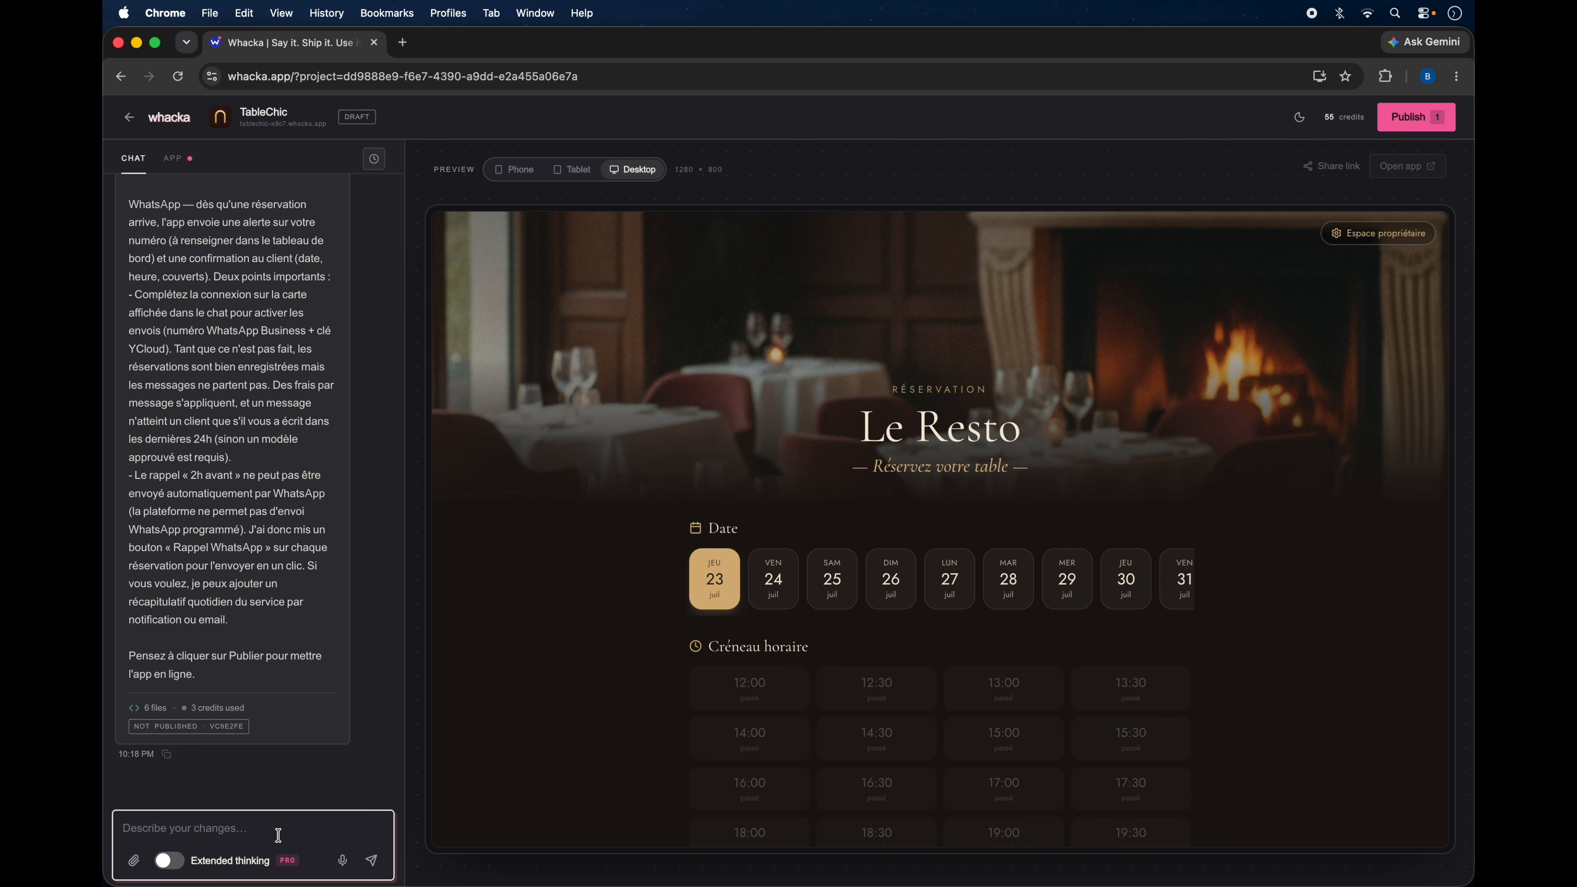
Examine the WhatsApp sending card's instructions for creating a YCloud account, connecting a business number and obtaining the API key.
scroll(286, 638, up, 15)
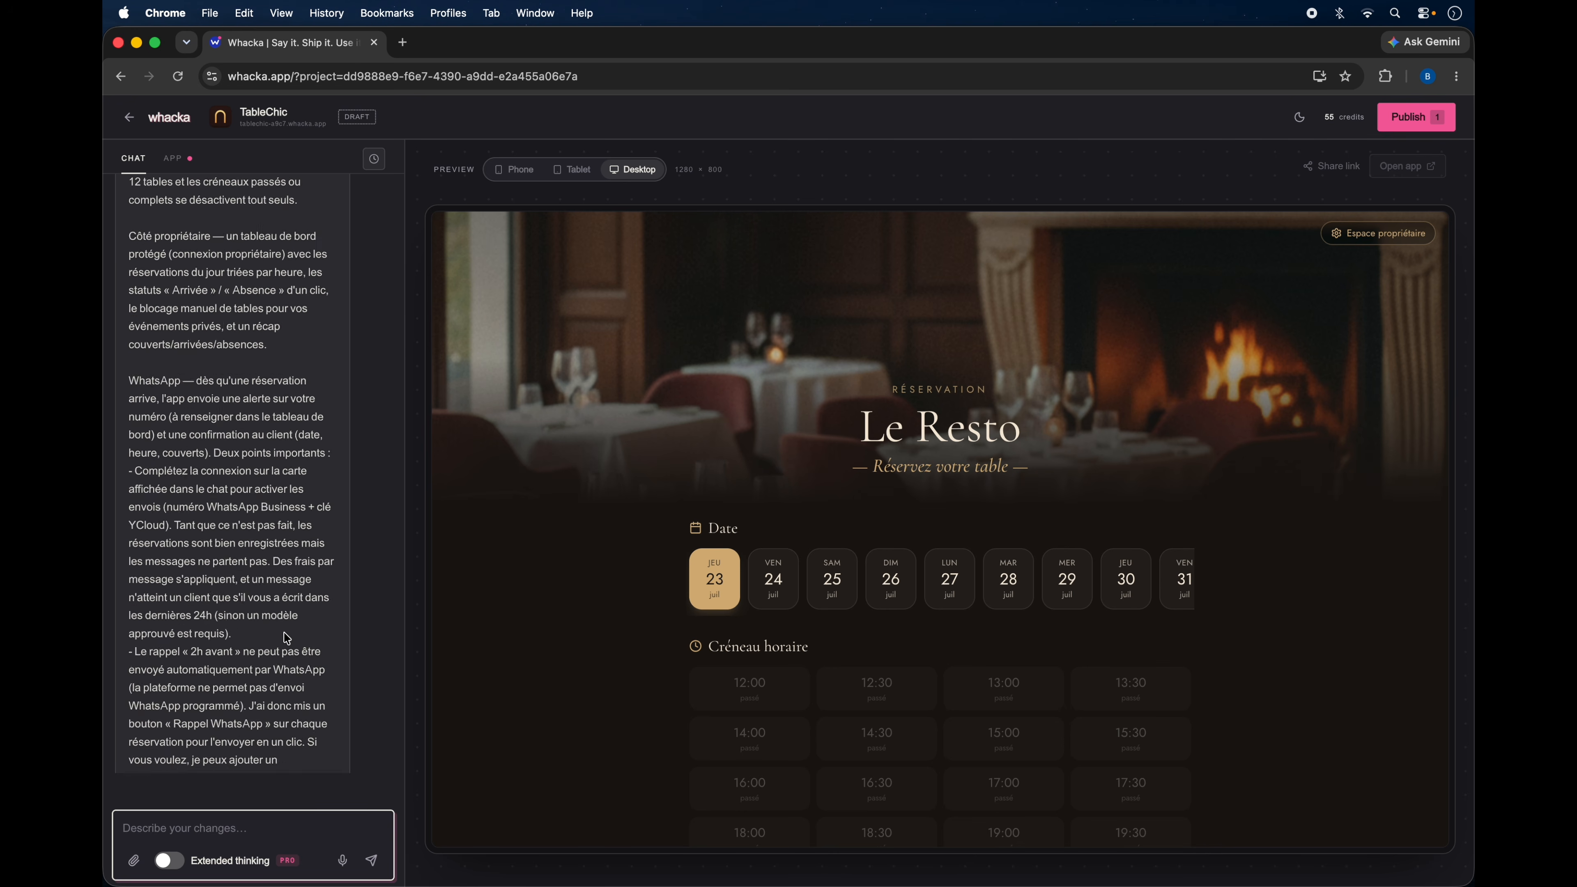
scroll(284, 633, up, 2)
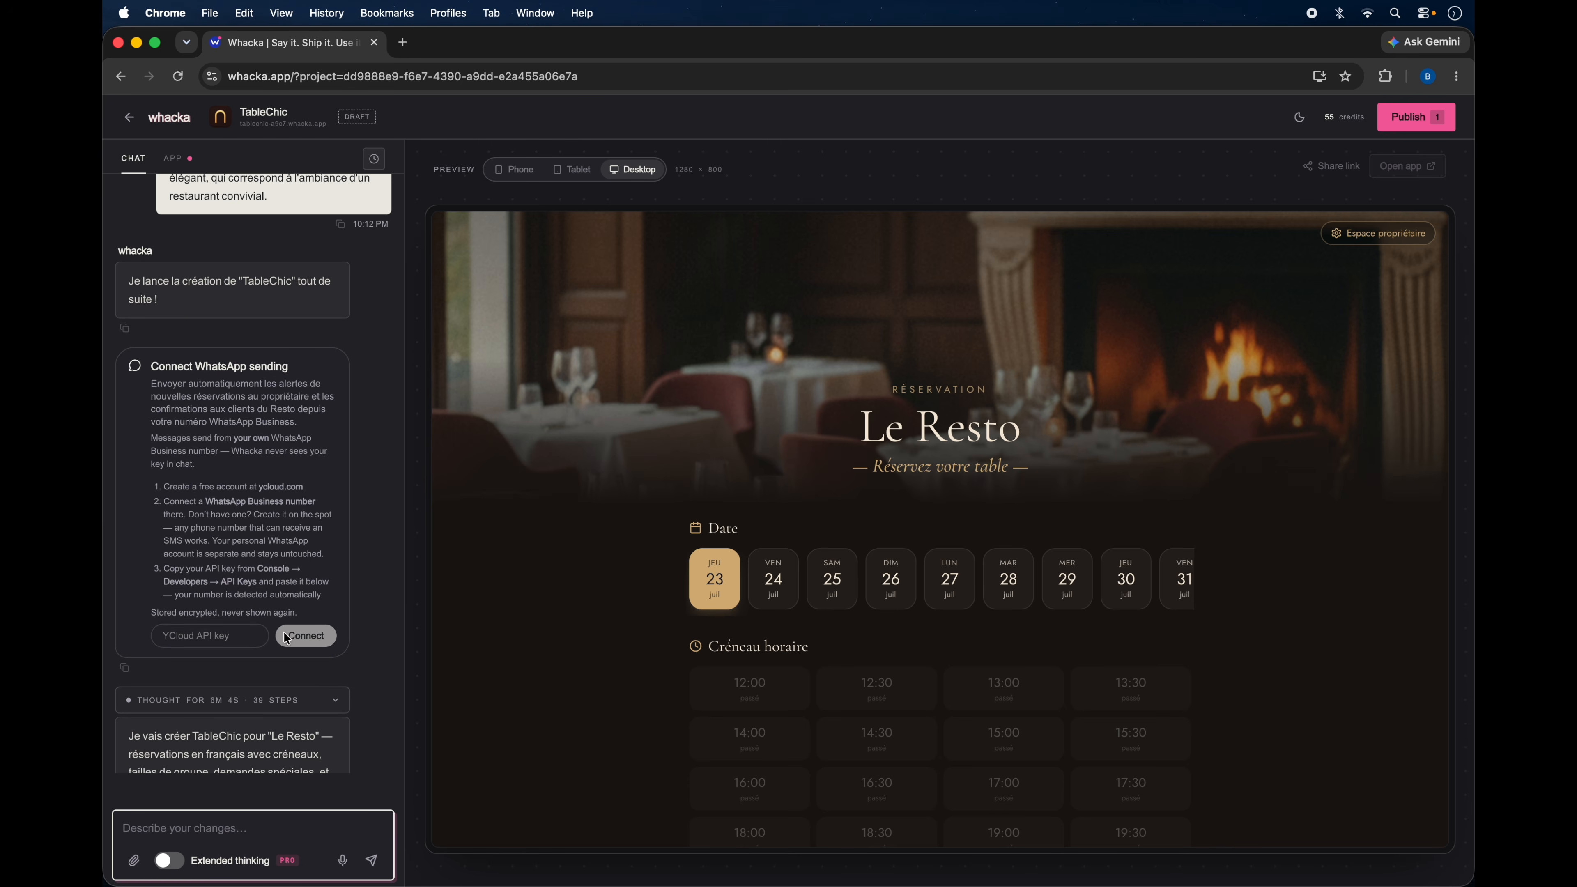
triple_click(154, 366)
click(185, 368)
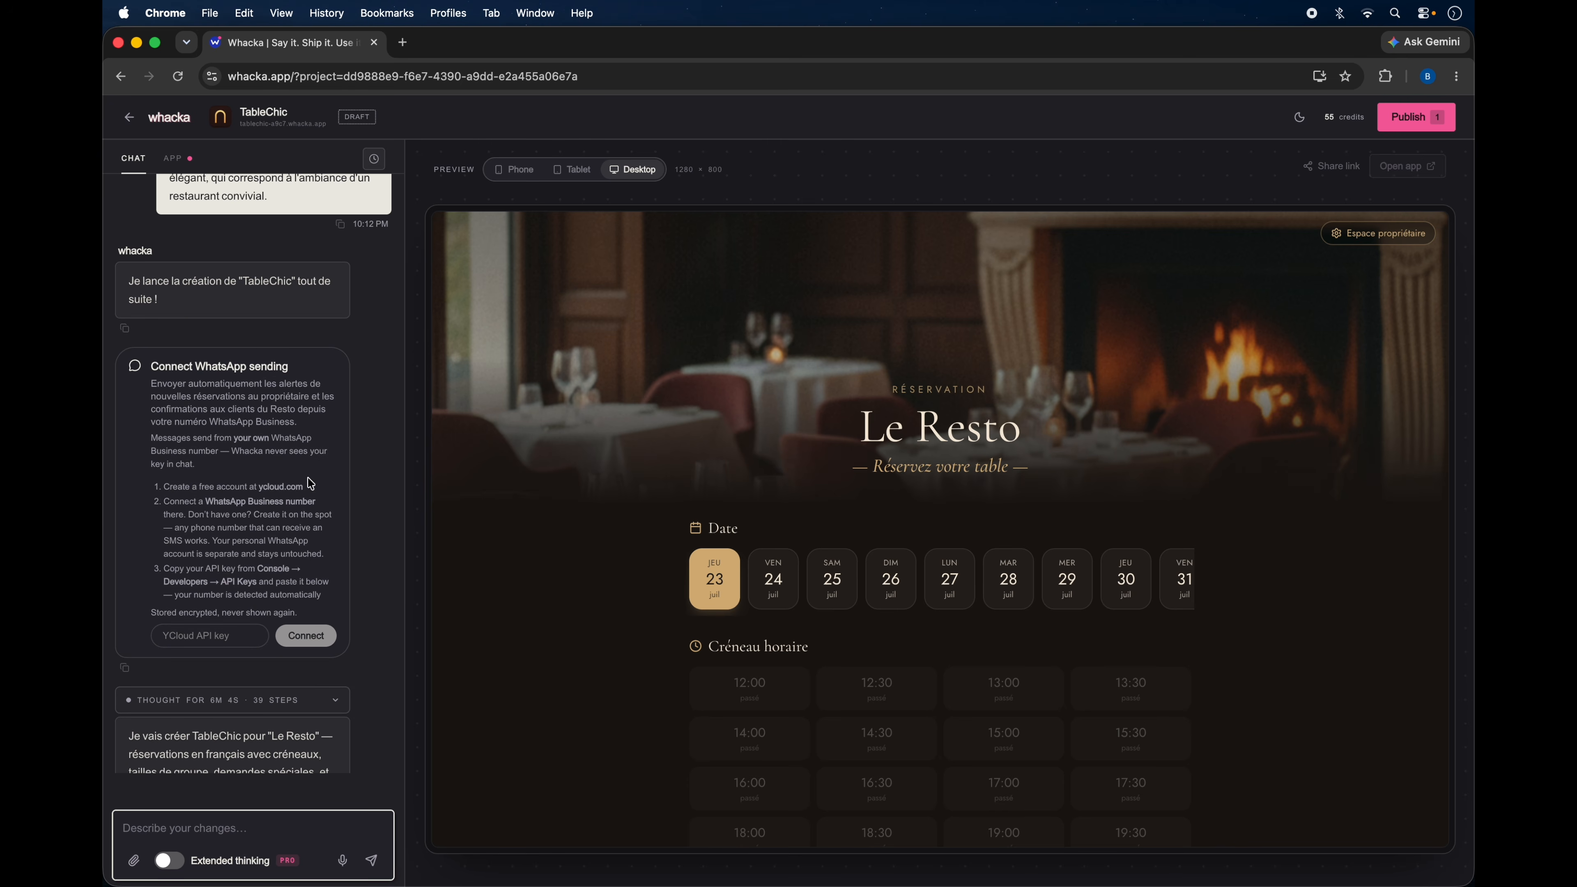
click(257, 487)
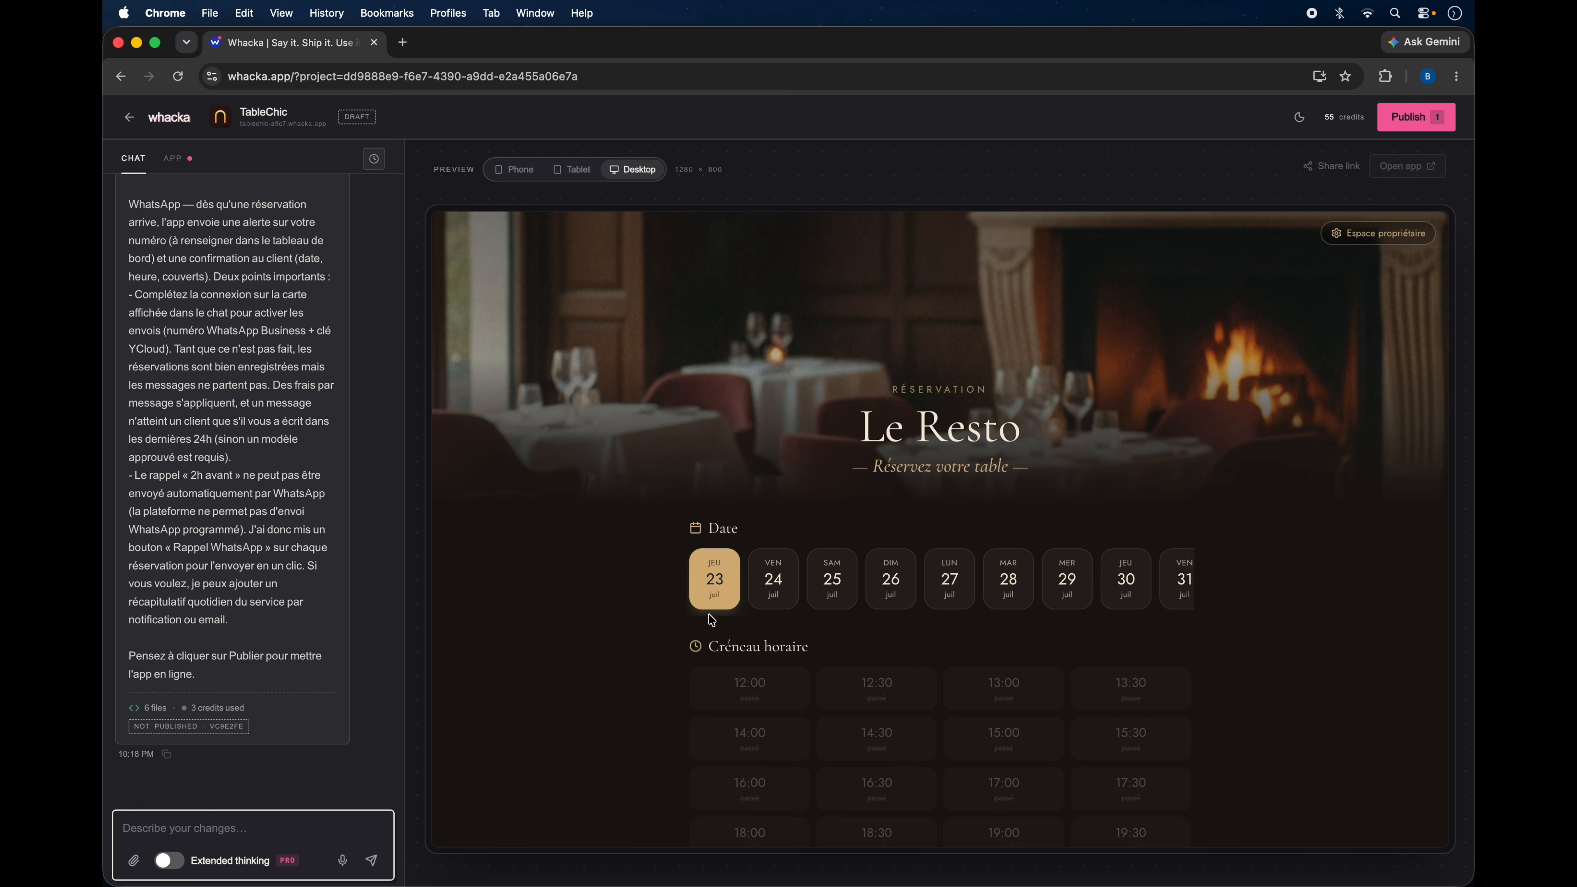
Look through the reservation form in the preview and choose Friday 24 July as the booking date.
scroll(712, 620, down, 5)
scroll(712, 620, up, 2)
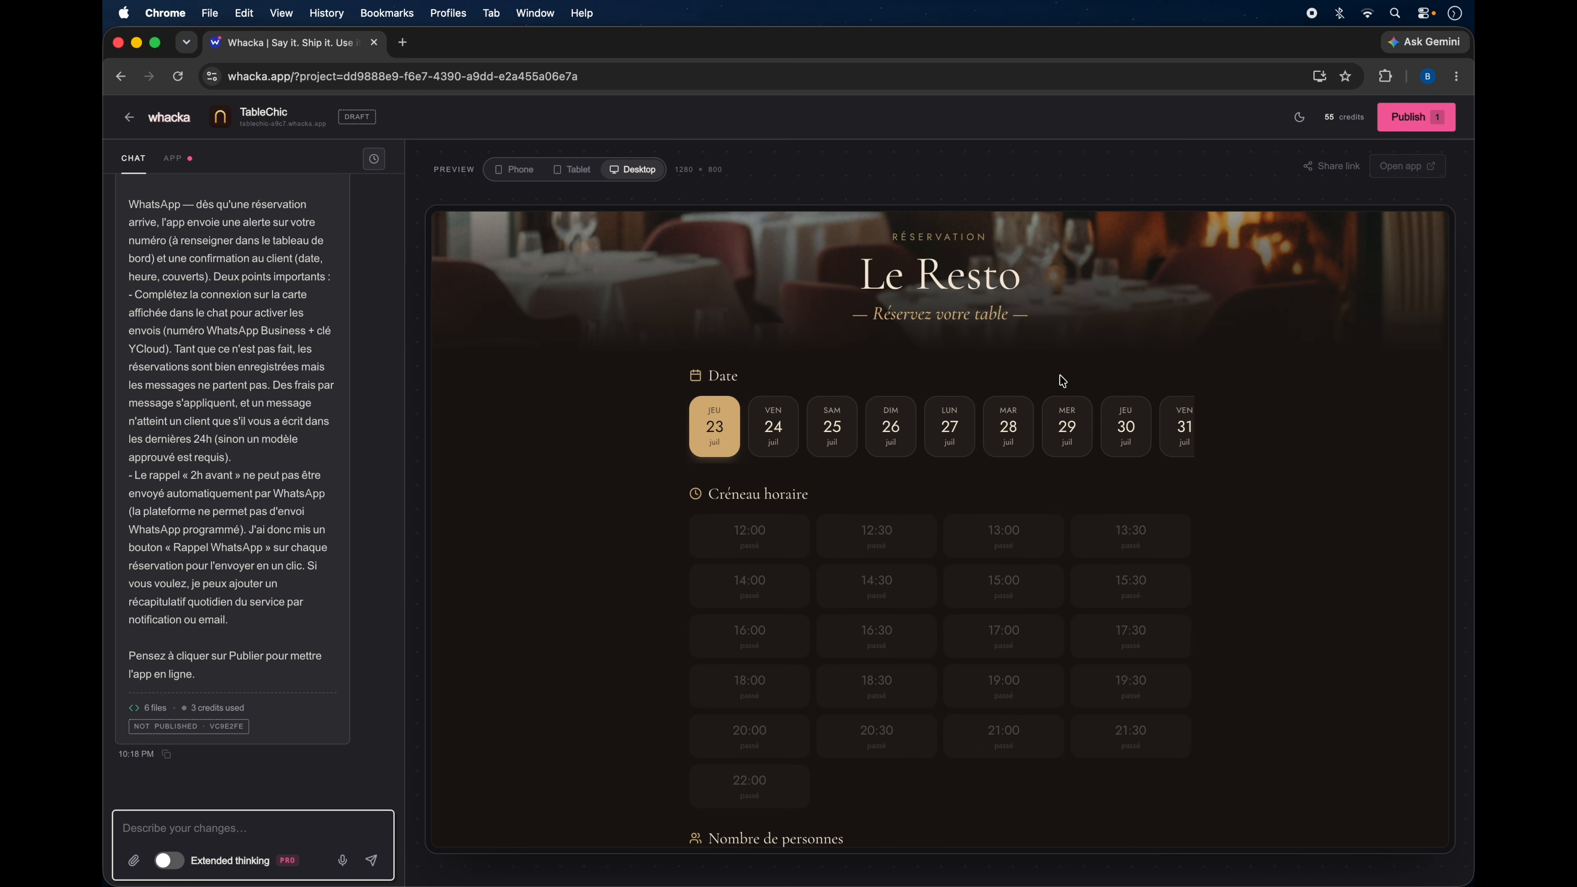
scroll(513, 595, down, 2)
scroll(513, 595, down, 8)
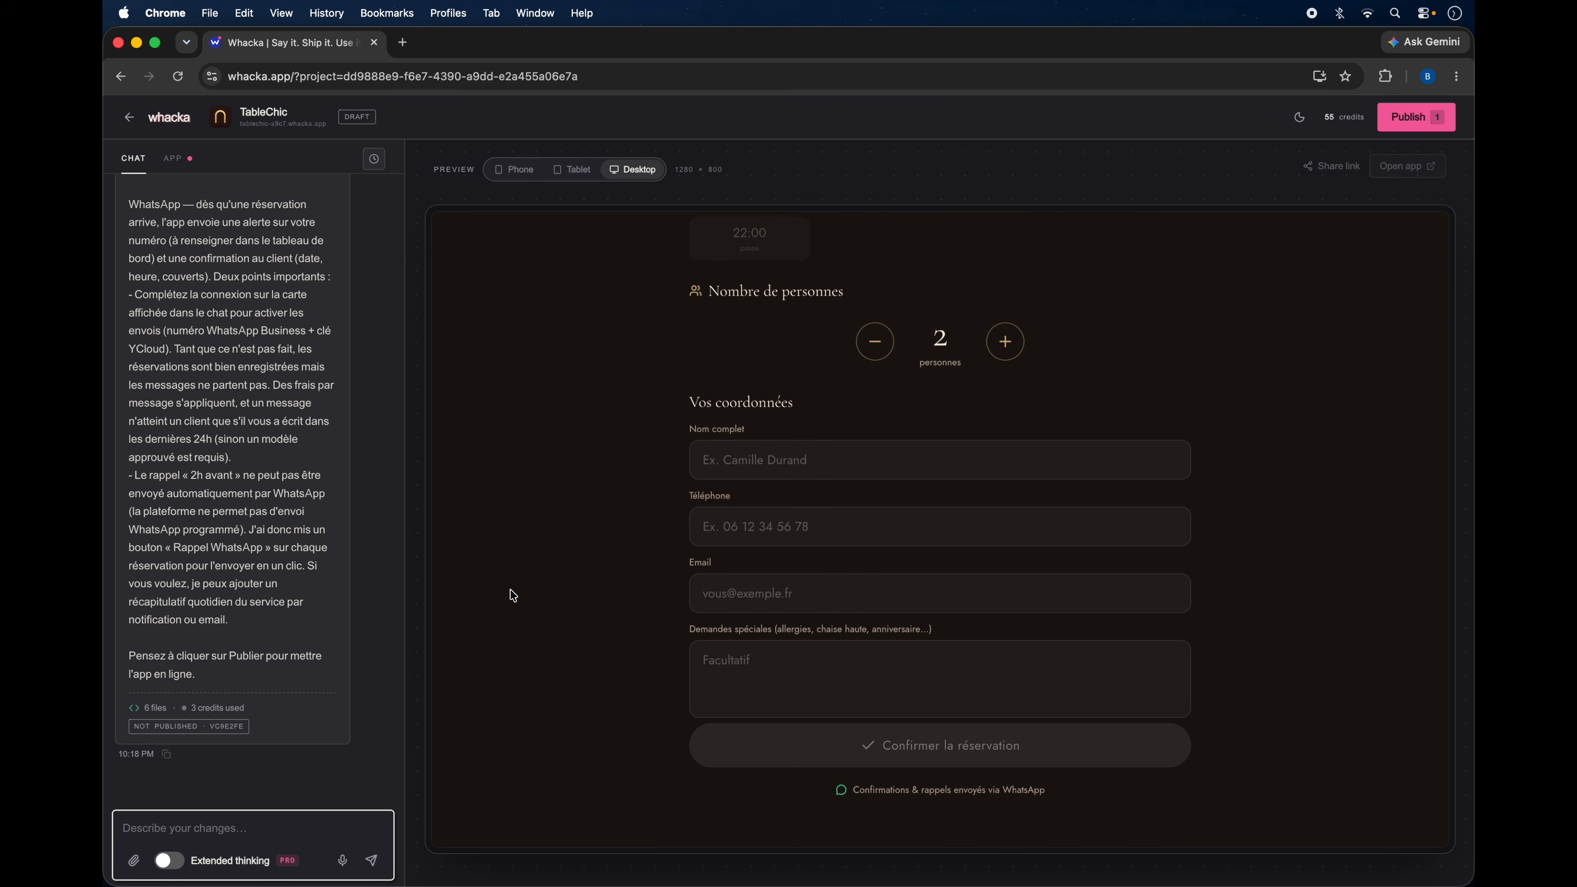
scroll(513, 595, up, 10)
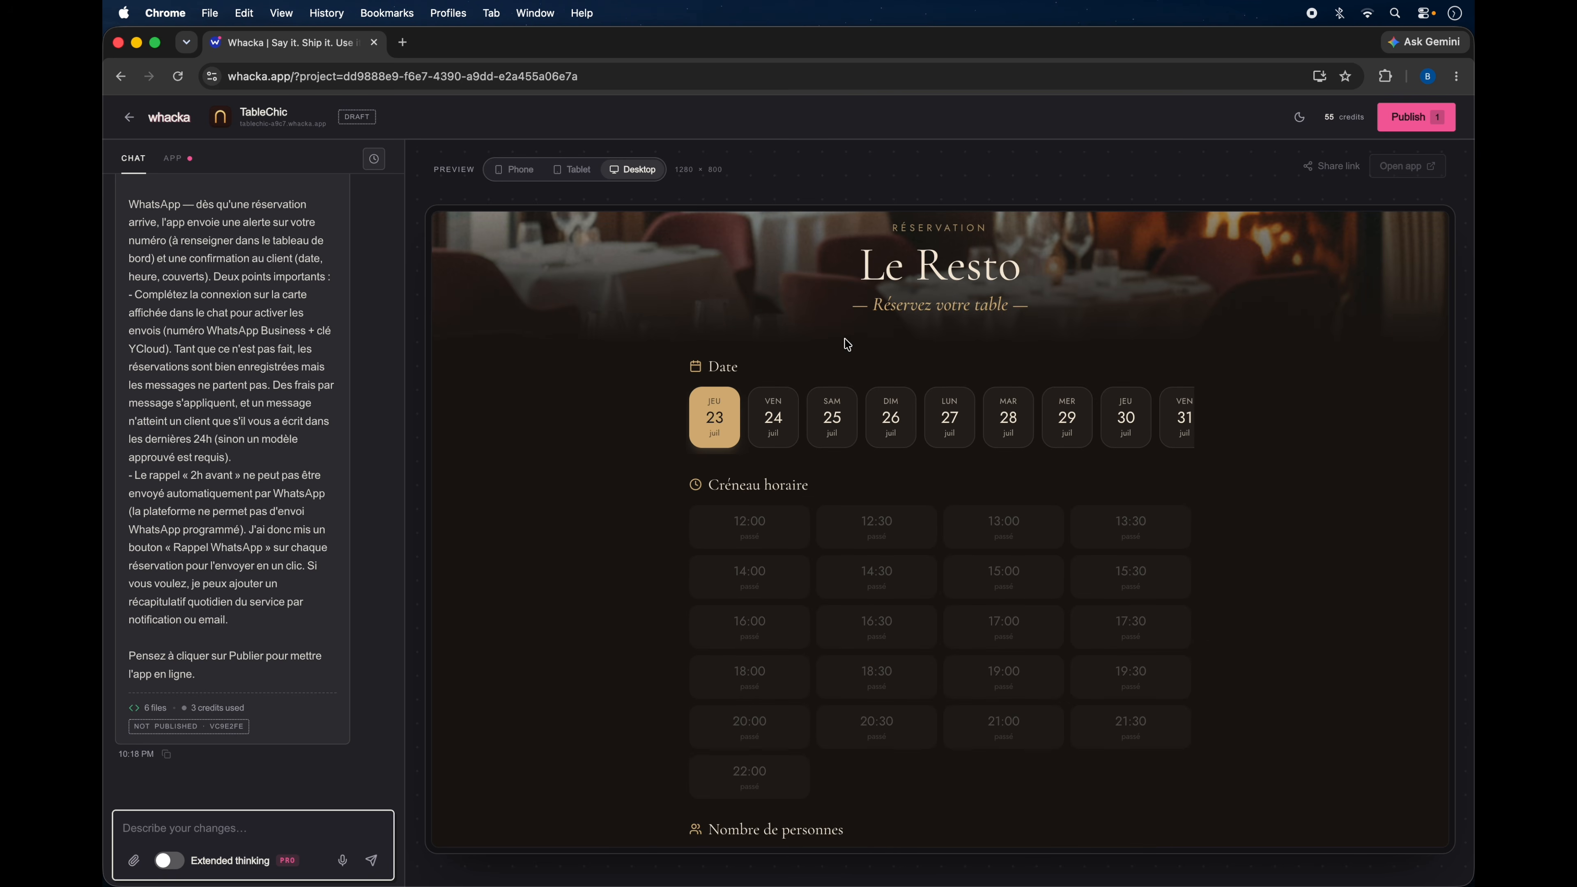
click(773, 420)
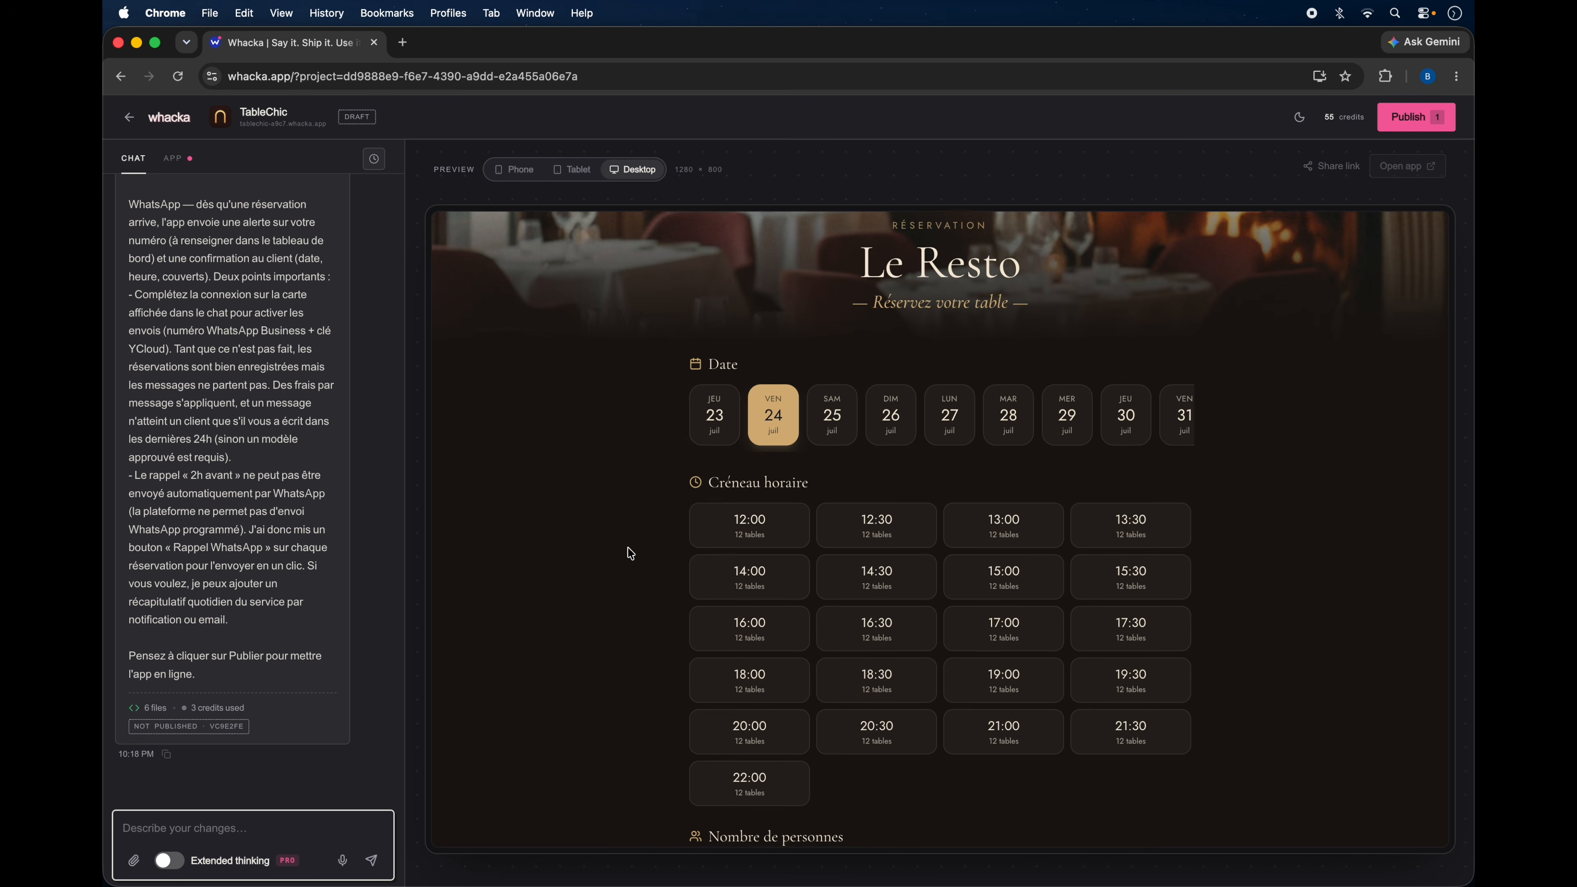
Choose the 19:30 time slot for the Friday 24 July reservation.
scroll(630, 553, down, 1)
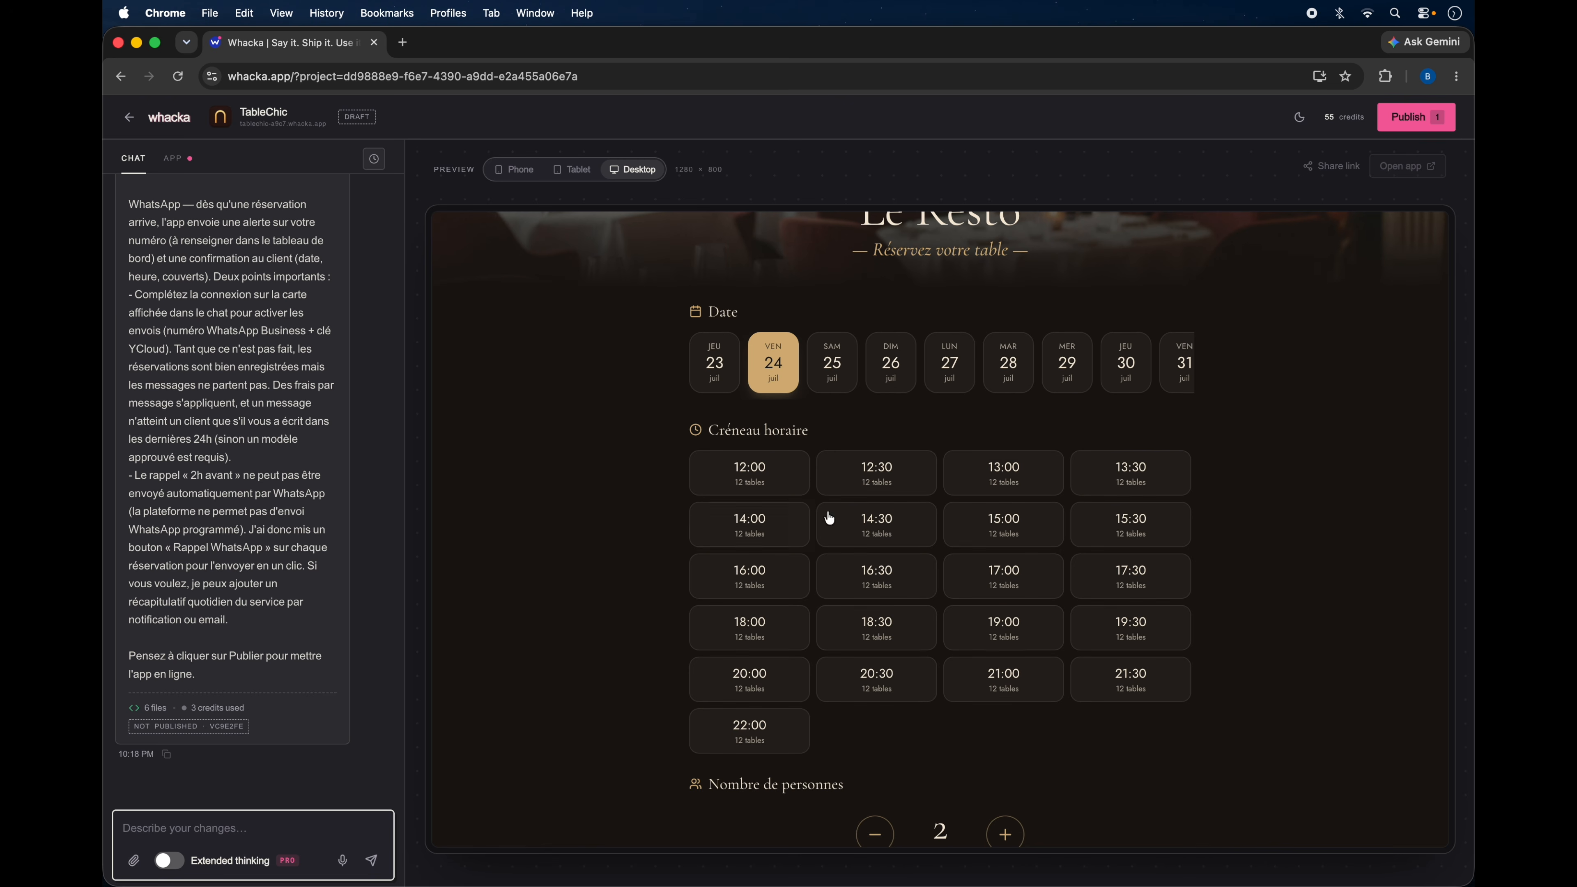
click(1108, 628)
scroll(1000, 685, down, 4)
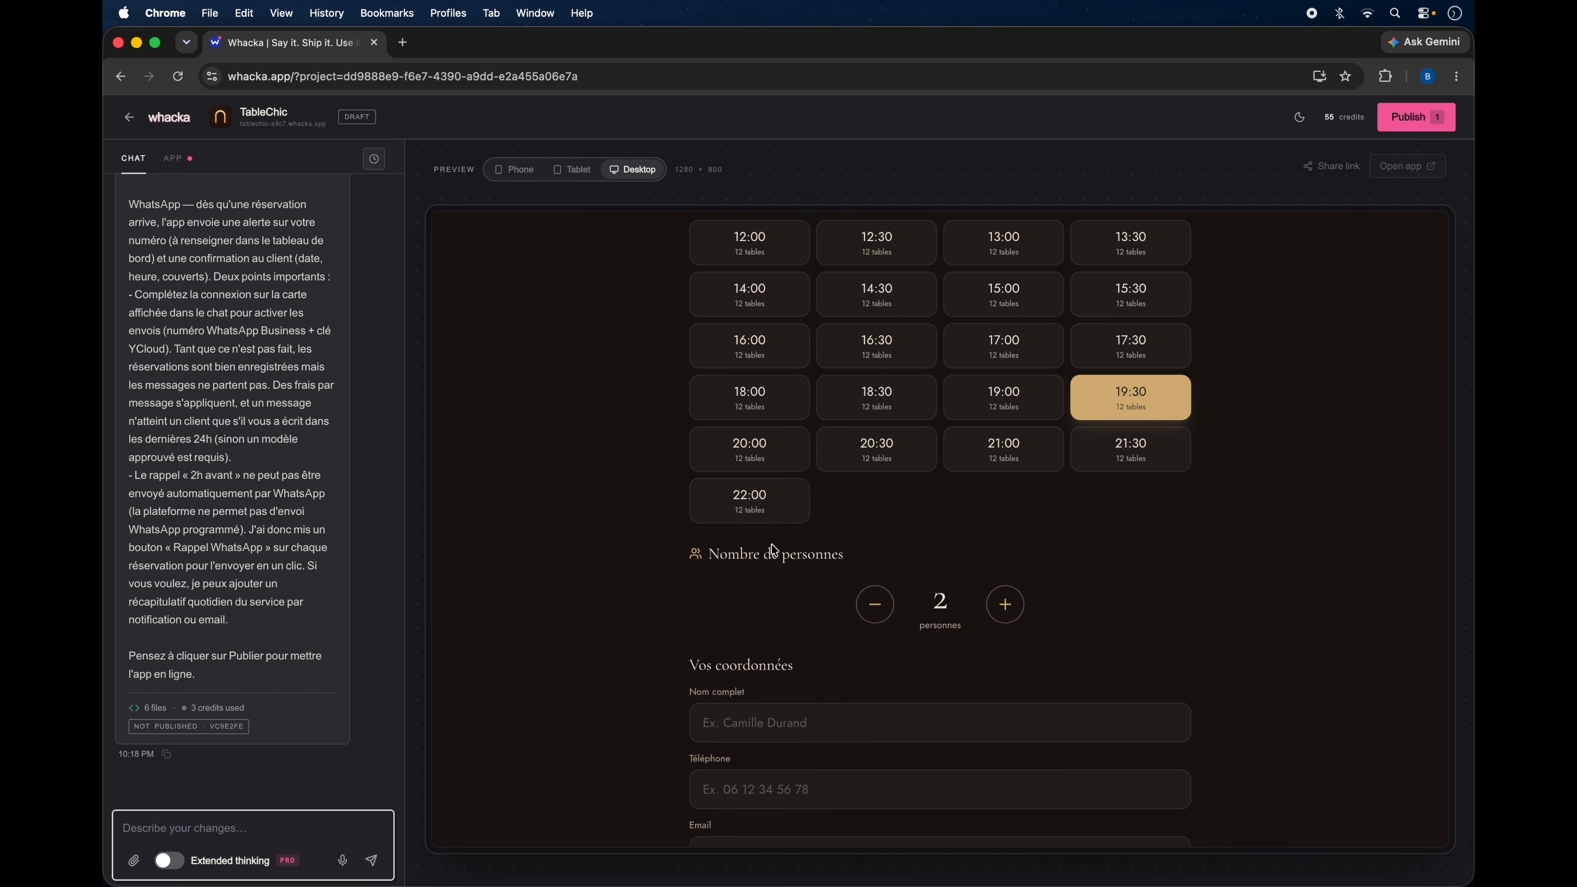
Fill in the customer's full name and phone number in the reservation's contact details.
scroll(1028, 640, down, 3)
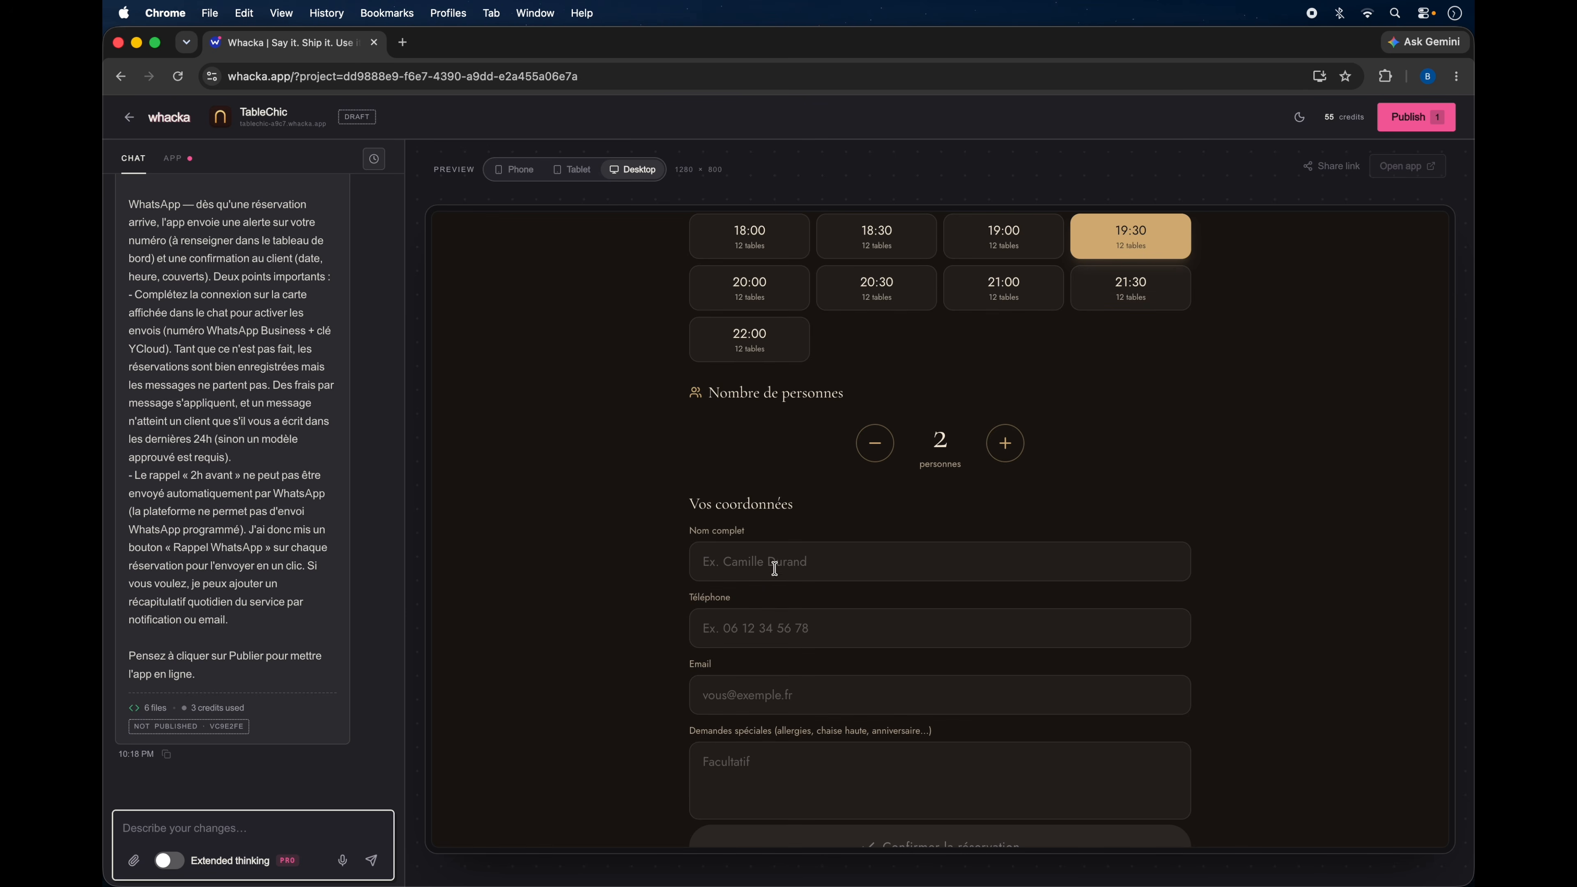
scroll(781, 578, down, 2)
click(835, 466)
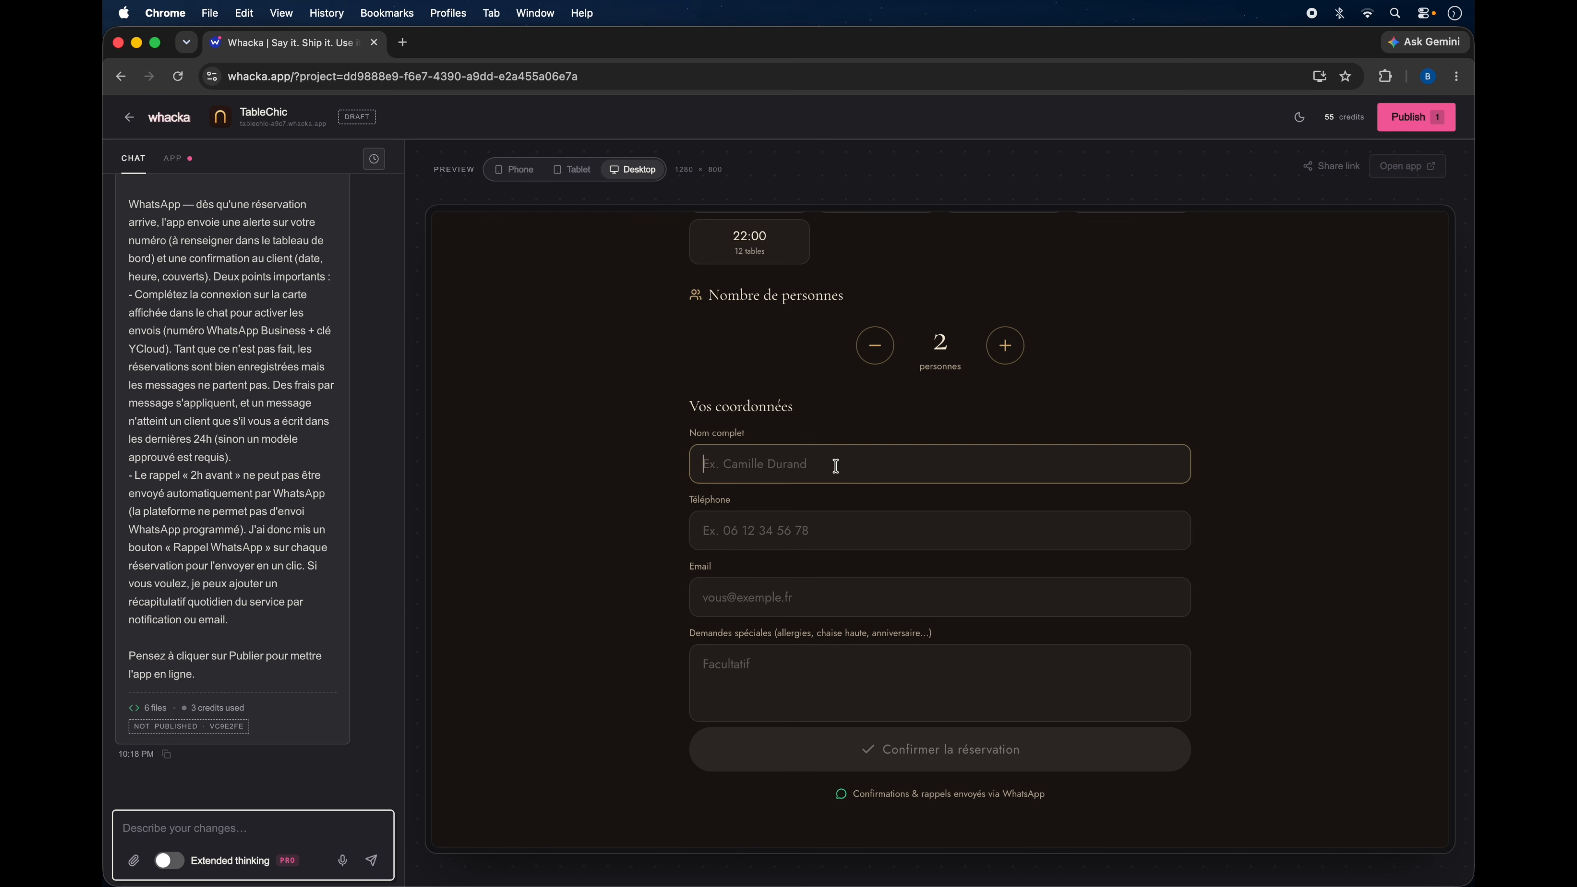
text(SOMMERS)
click(772, 522)
text(00)
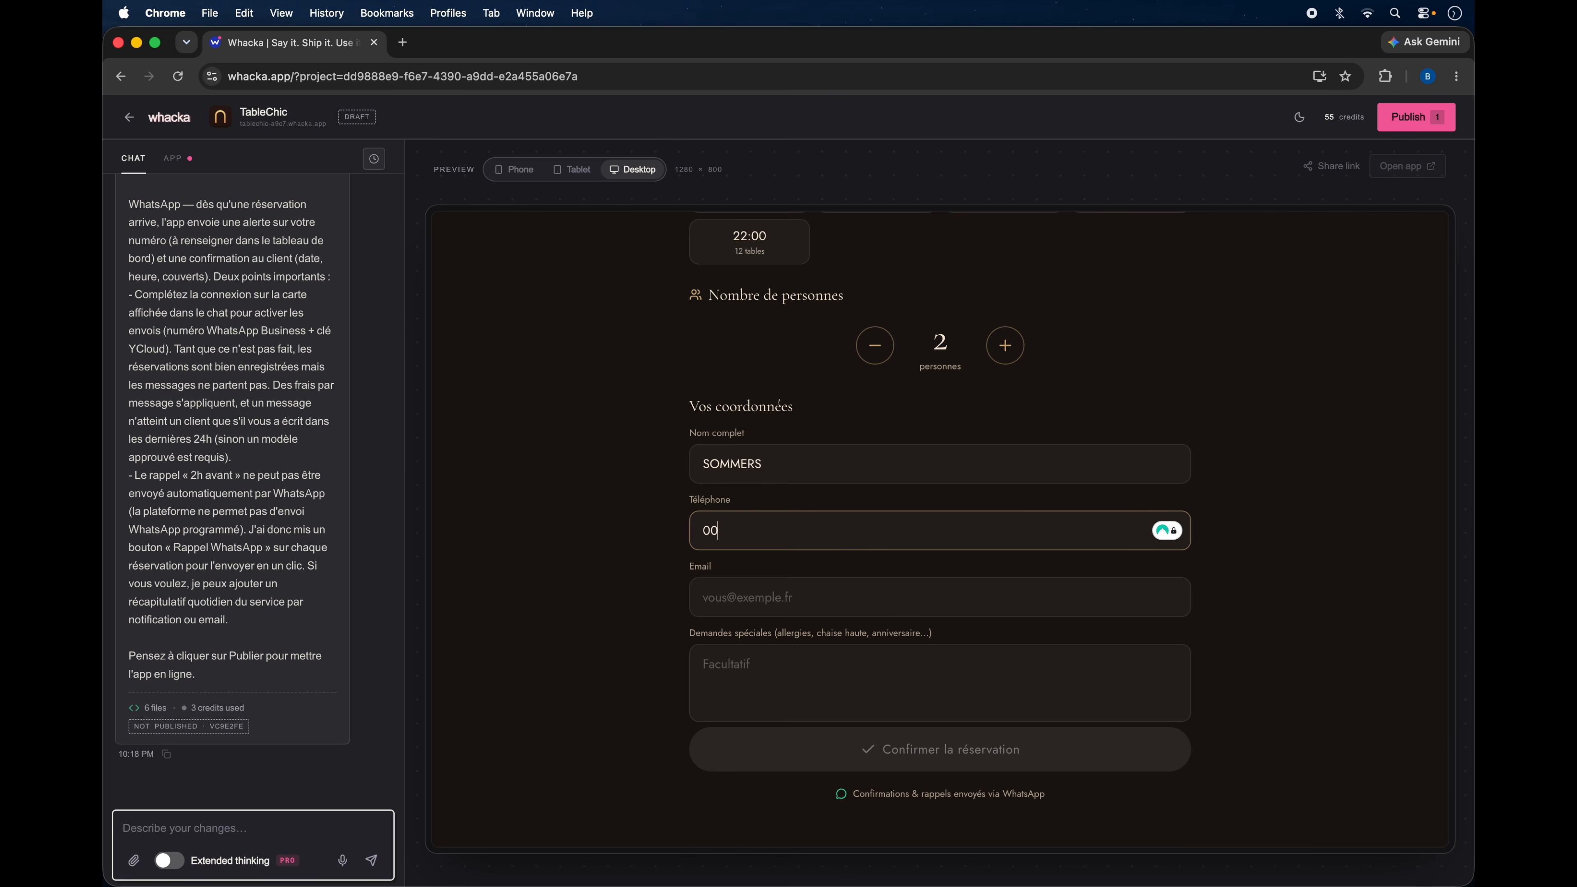
text(00000000)
Enter the customer's email, leave the special requests empty and confirm the reservation.
click(752, 594)
text(exemple@exemple)
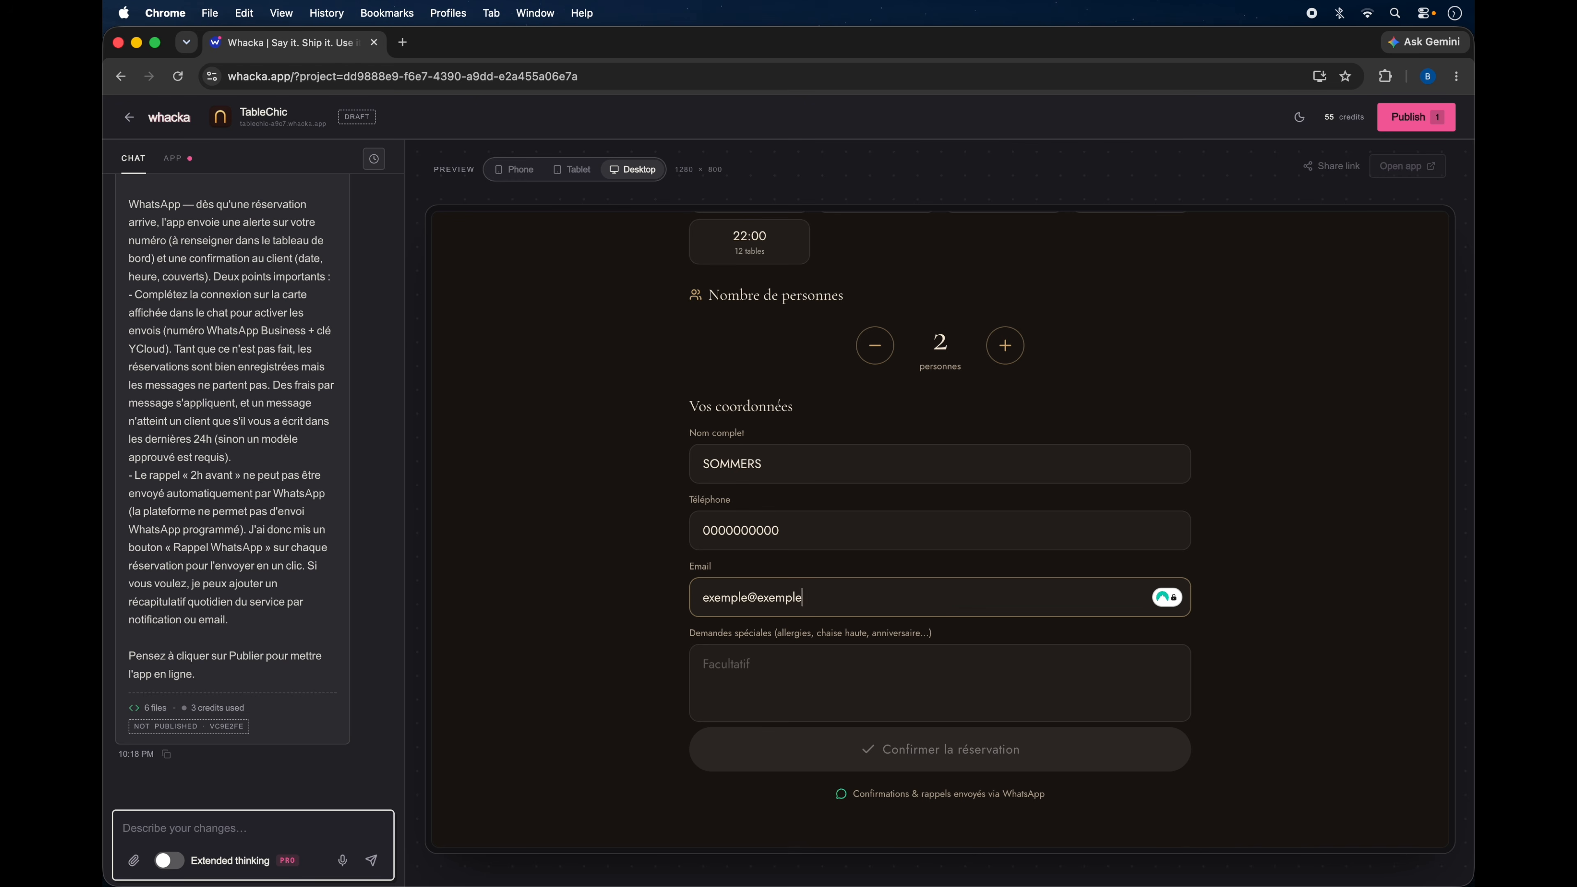
text(.fr)
click(858, 679)
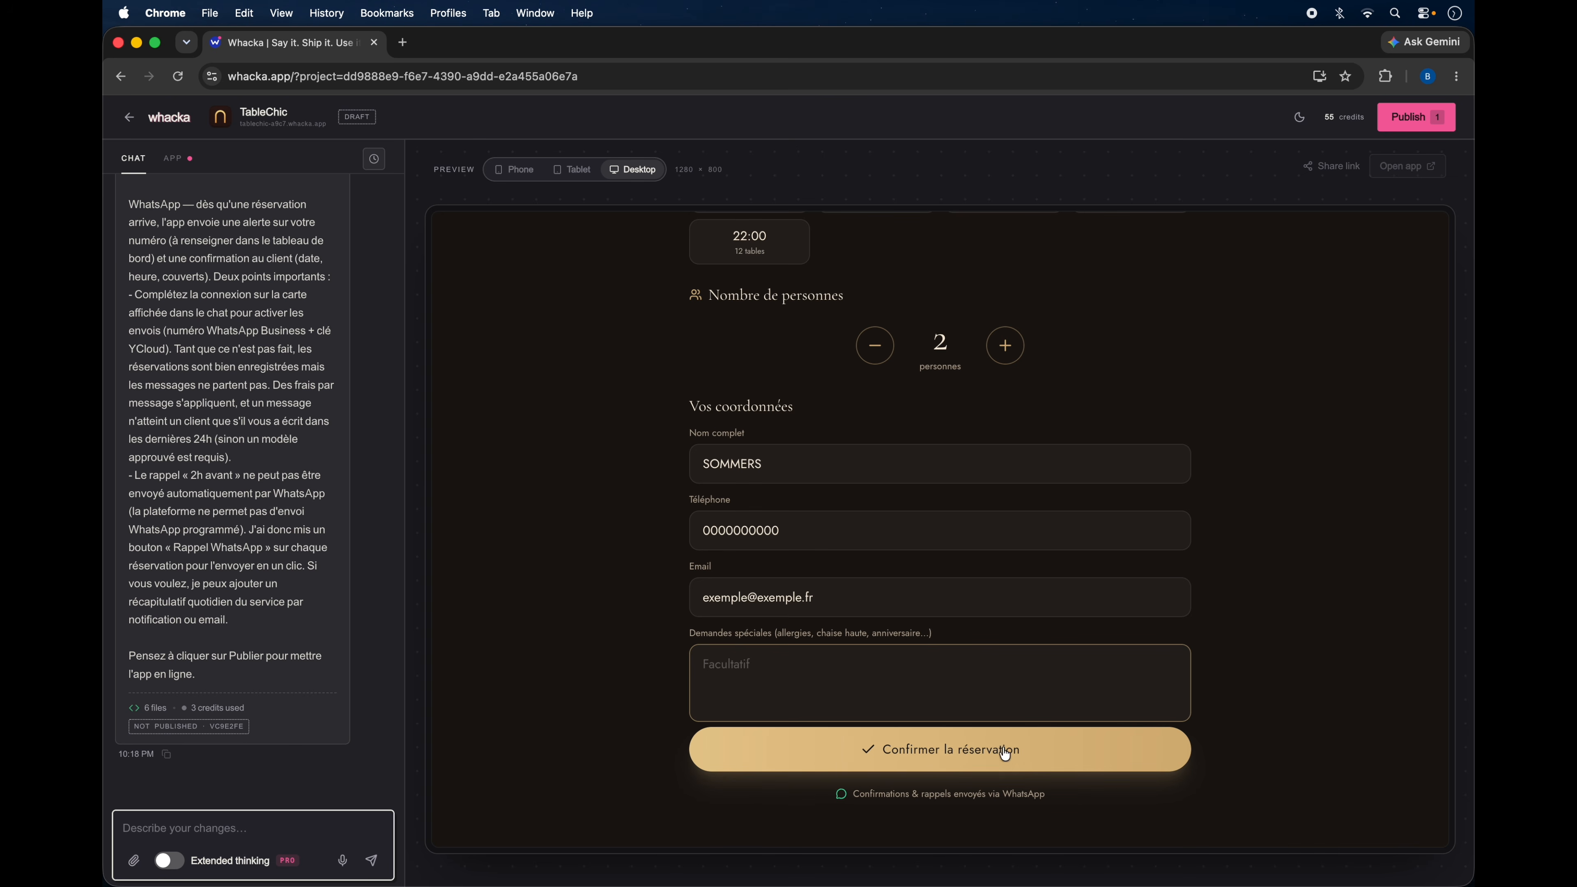
click(920, 759)
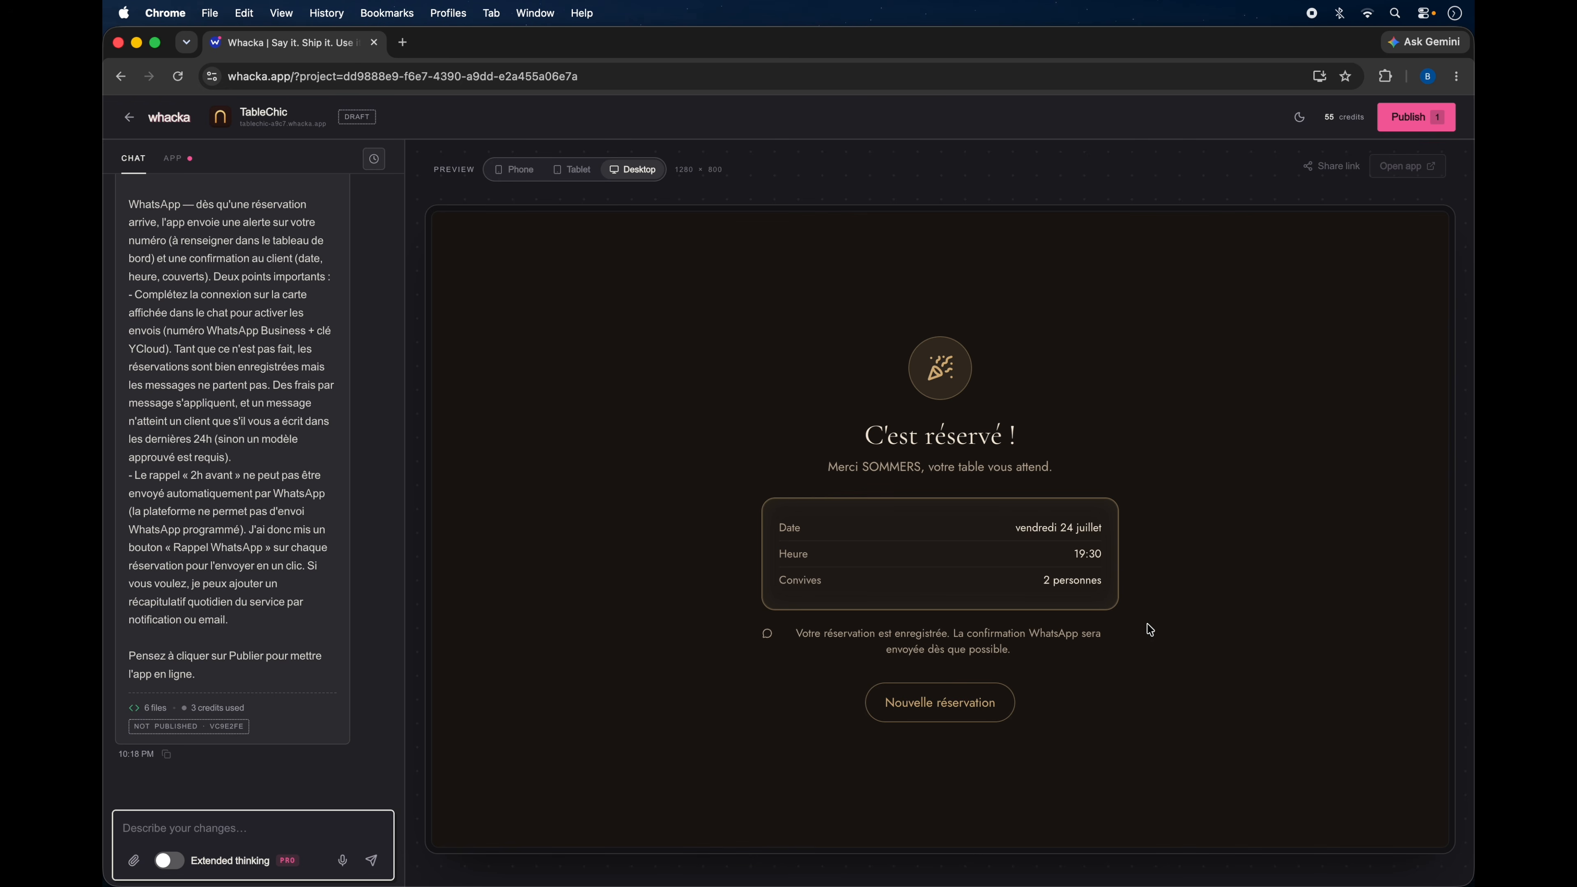
Start a new reservation and look over the form's time slots and remaining table availability.
click(966, 703)
scroll(1118, 528, down, 5)
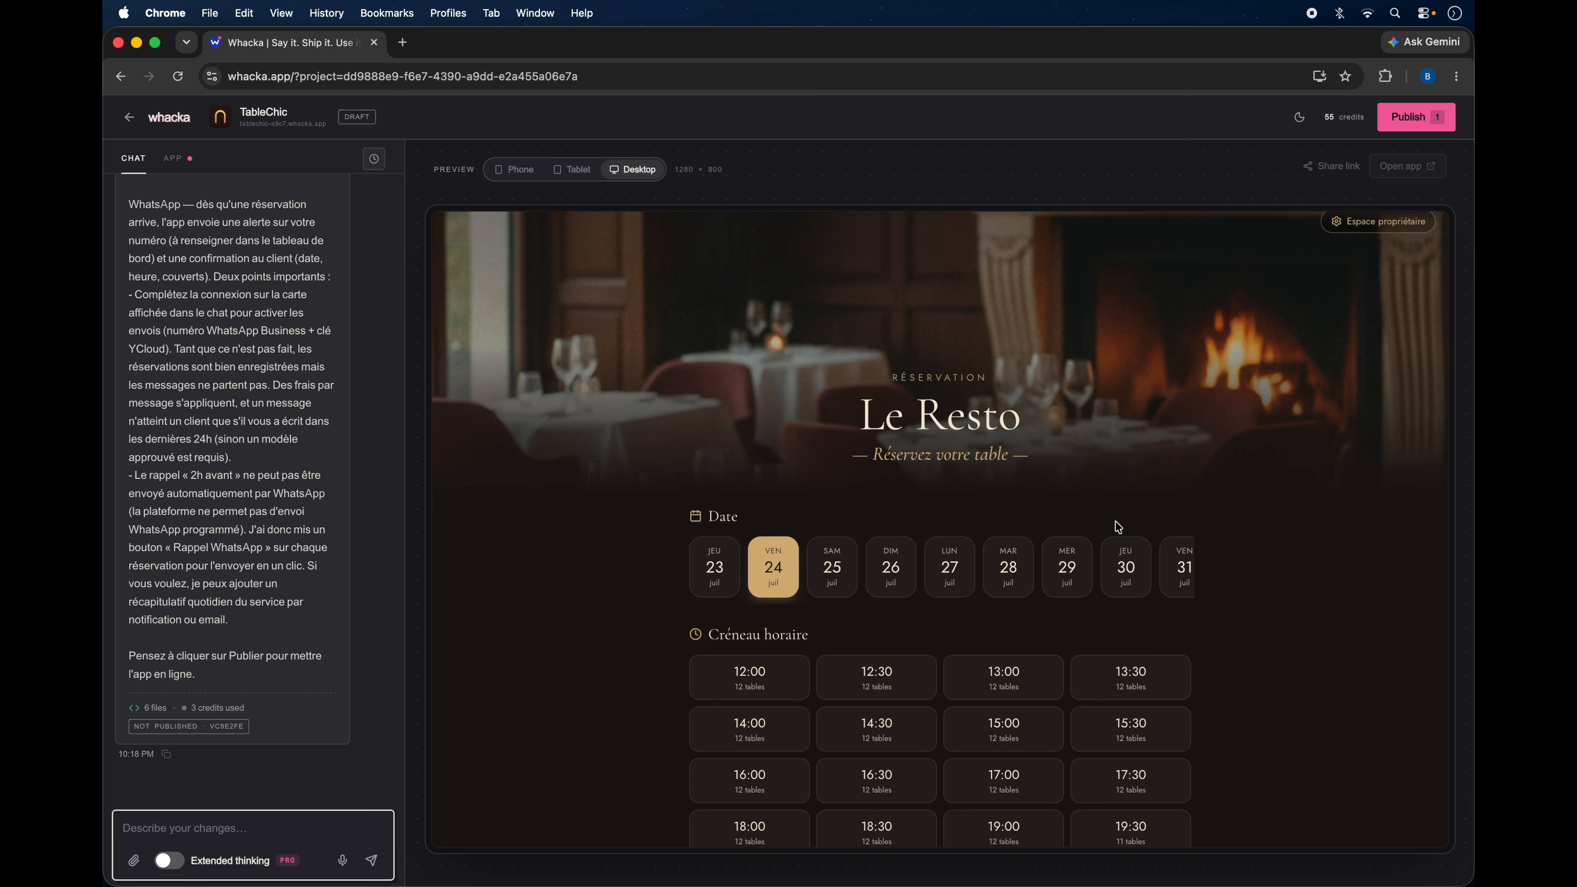
scroll(1119, 527, down, 6)
scroll(1136, 431, up, 10)
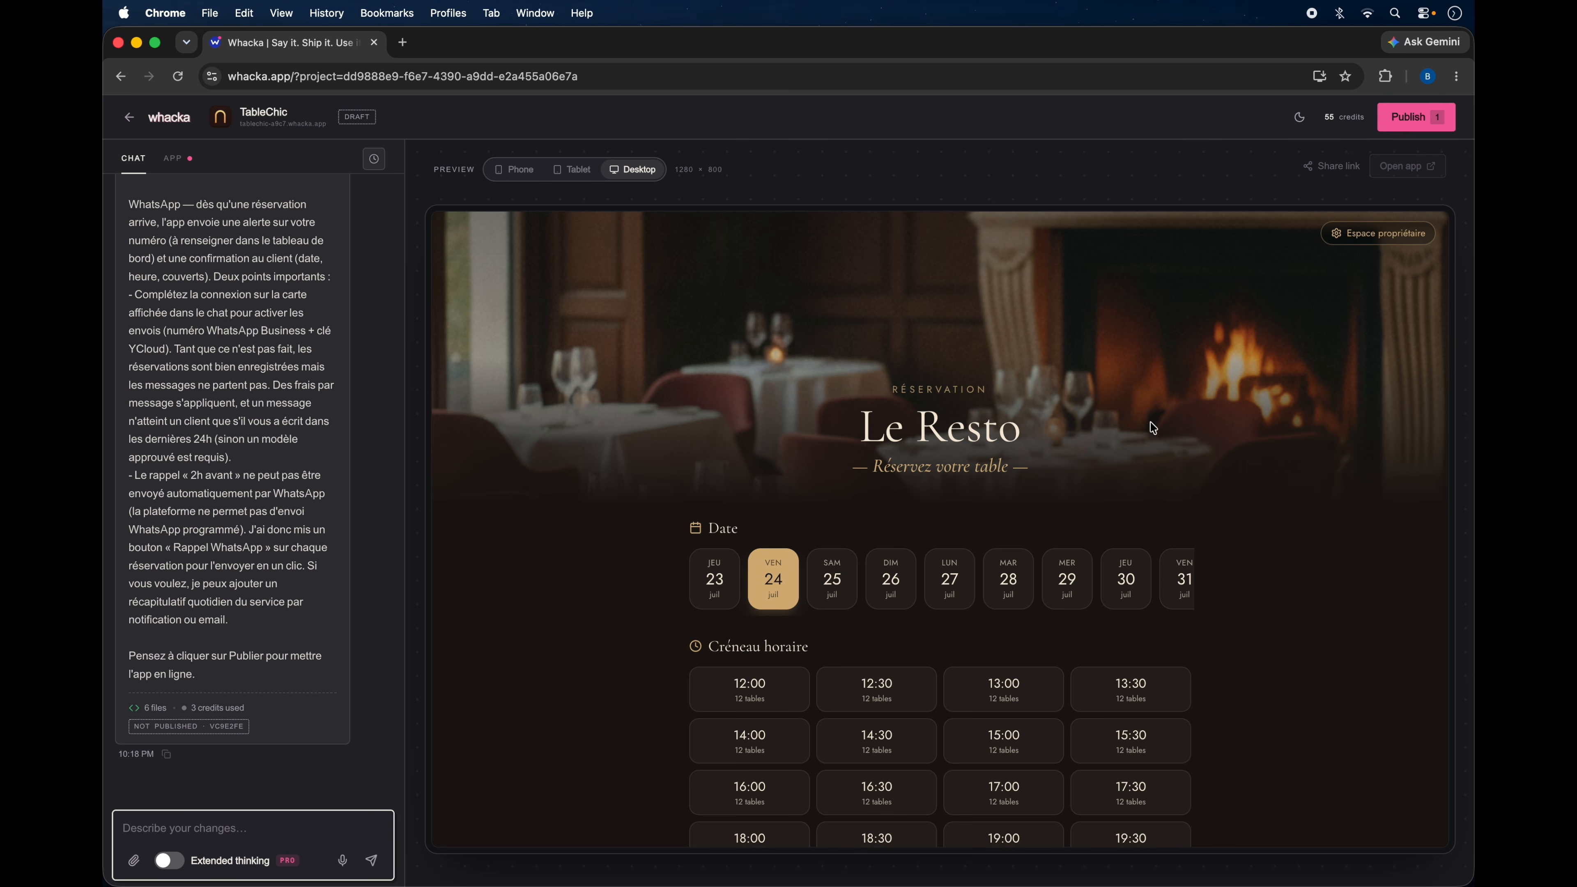
scroll(1180, 609, down, 3)
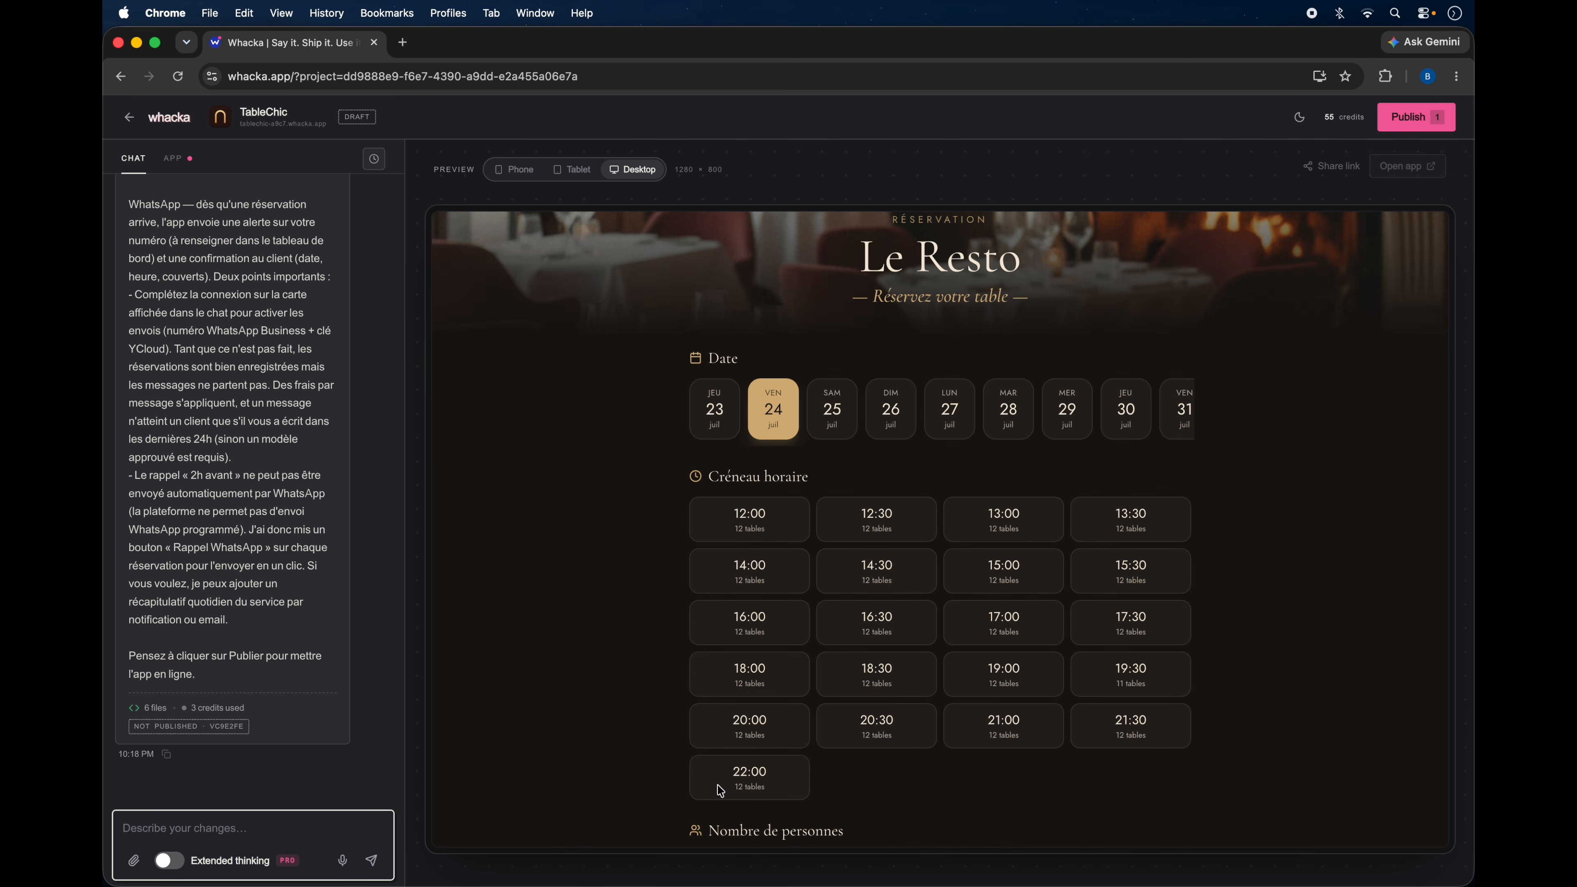
scroll(1221, 708, down, 5)
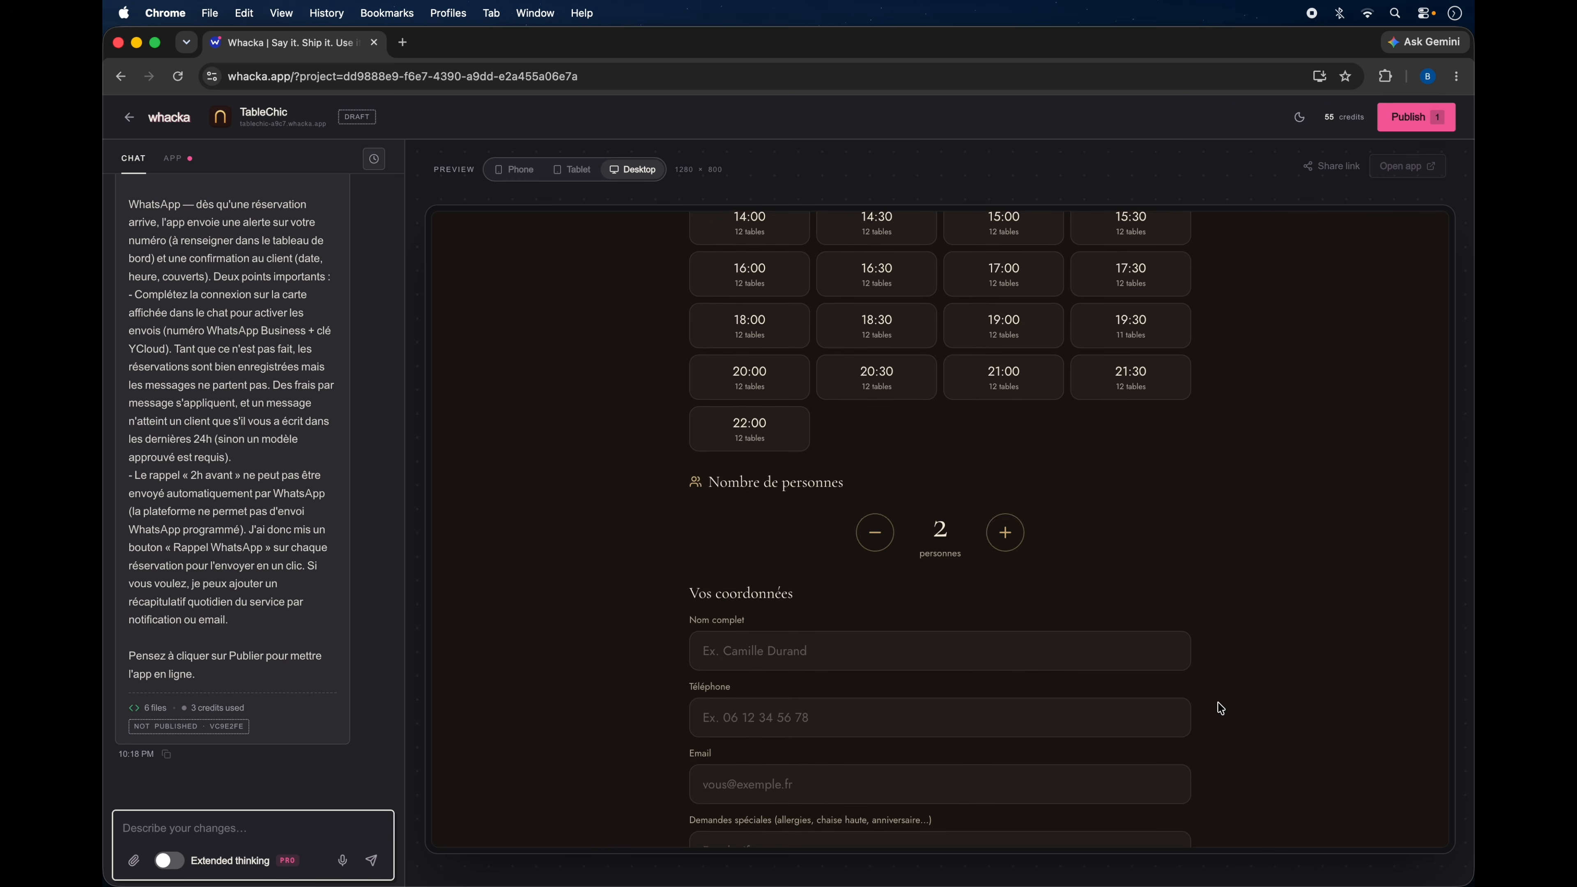
scroll(1221, 708, up, 10)
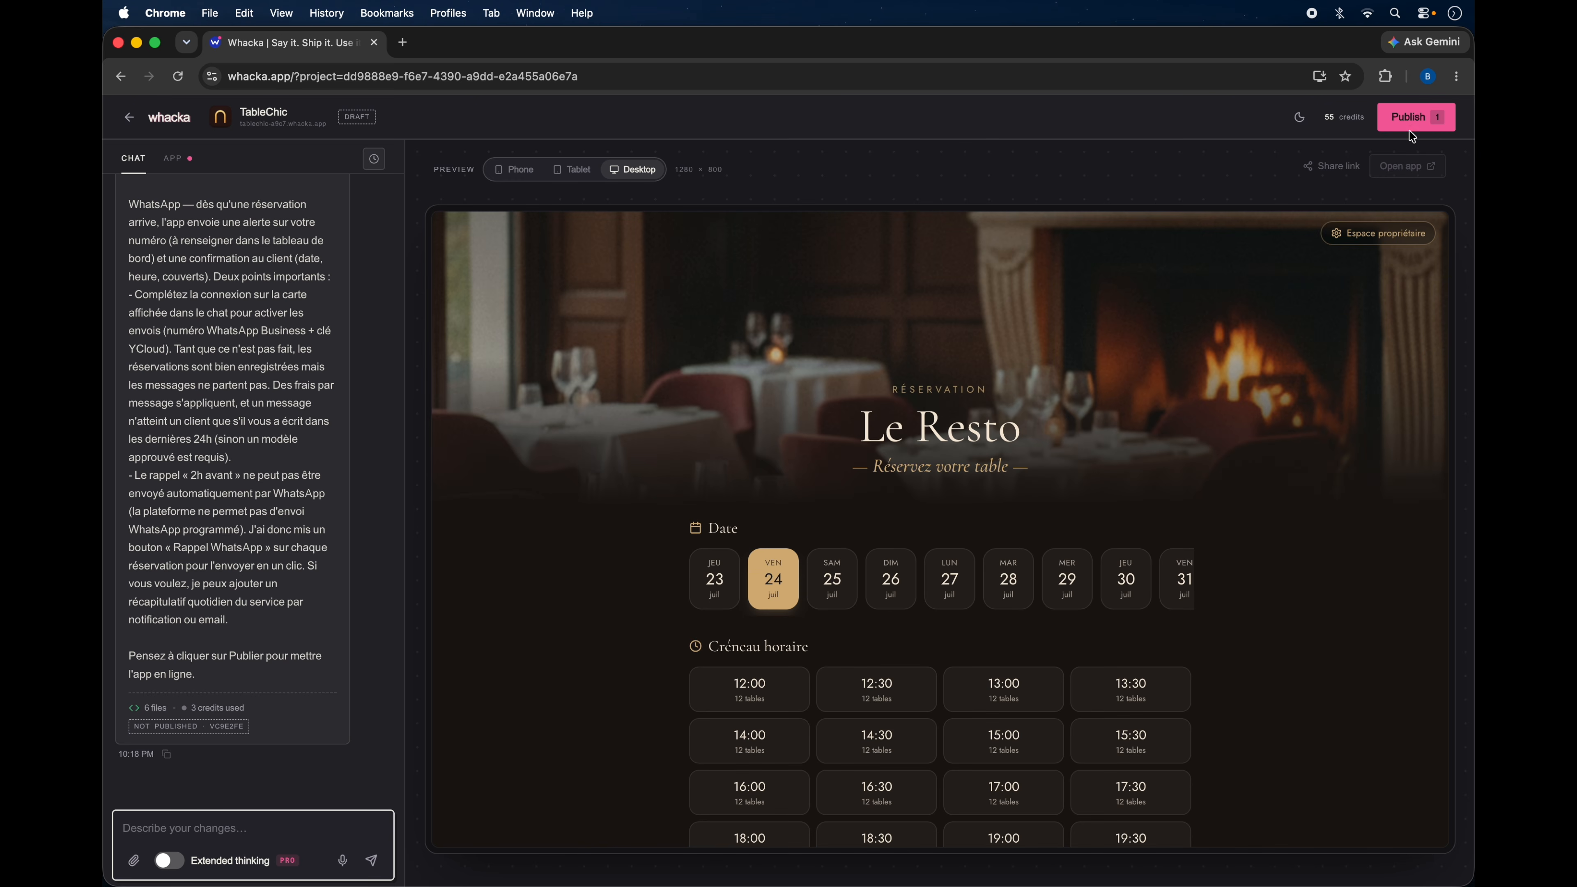
Publish the app at tablechic-a9c7.whacka.app and dismiss the sharing notice.
click(1402, 119)
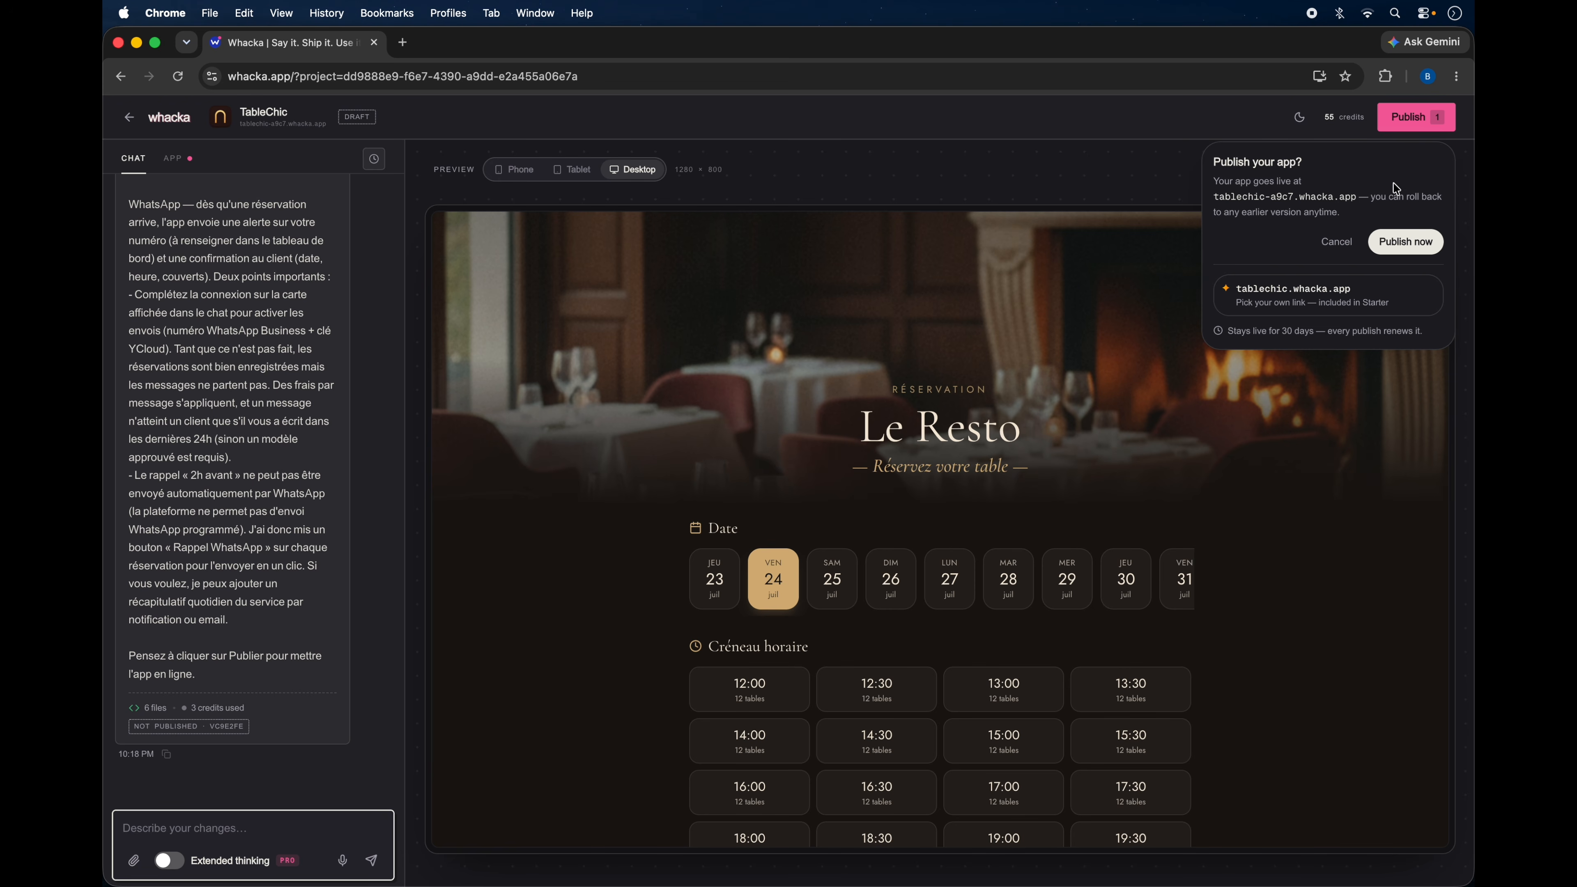
click(1404, 244)
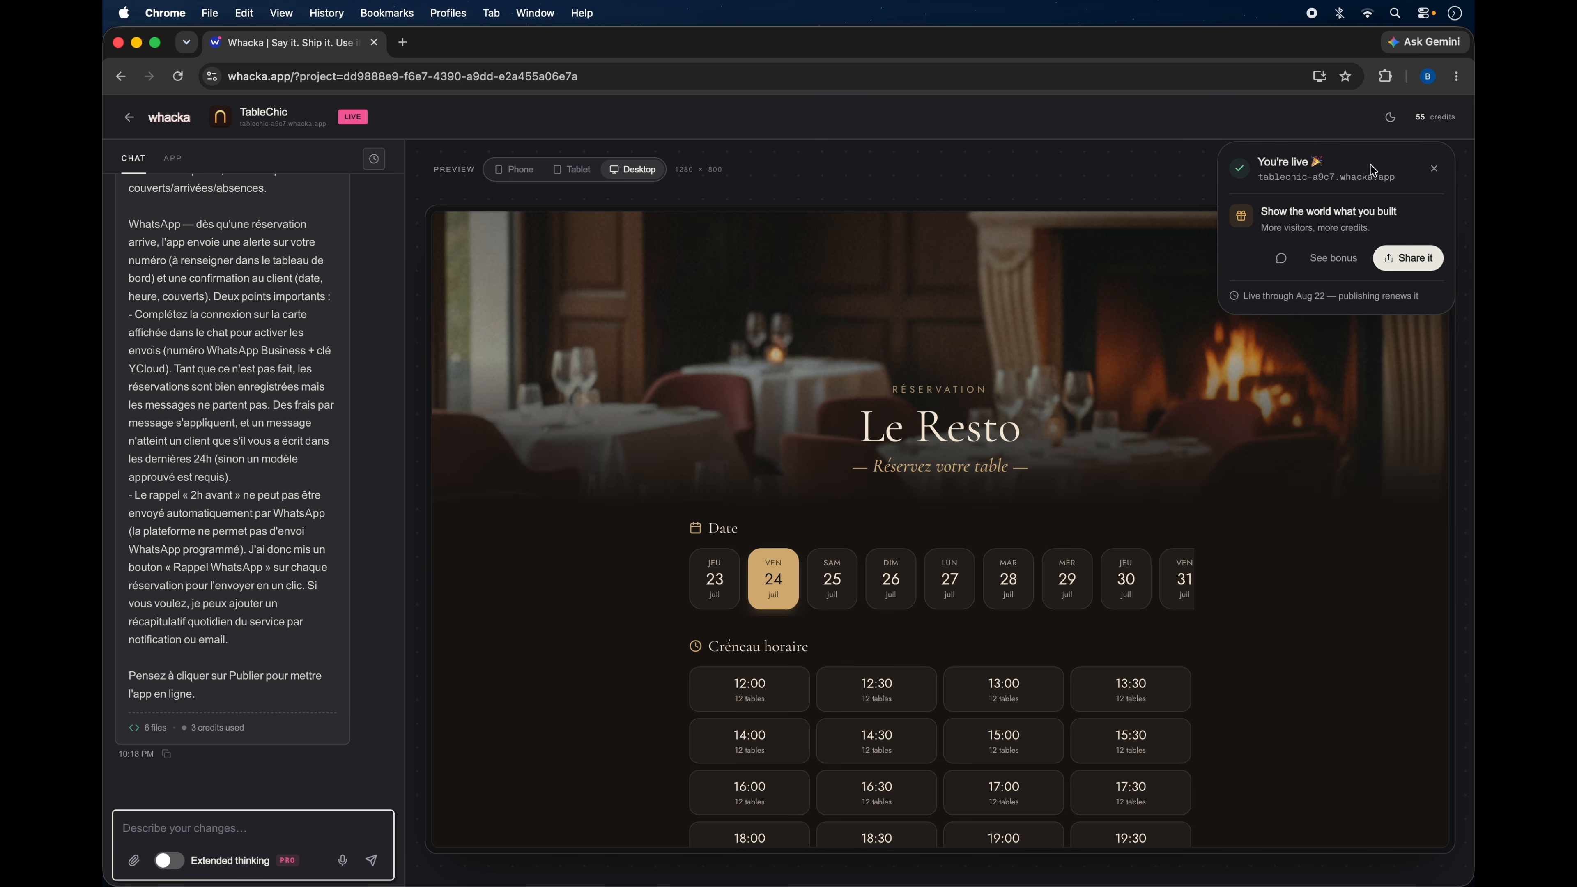
click(1435, 170)
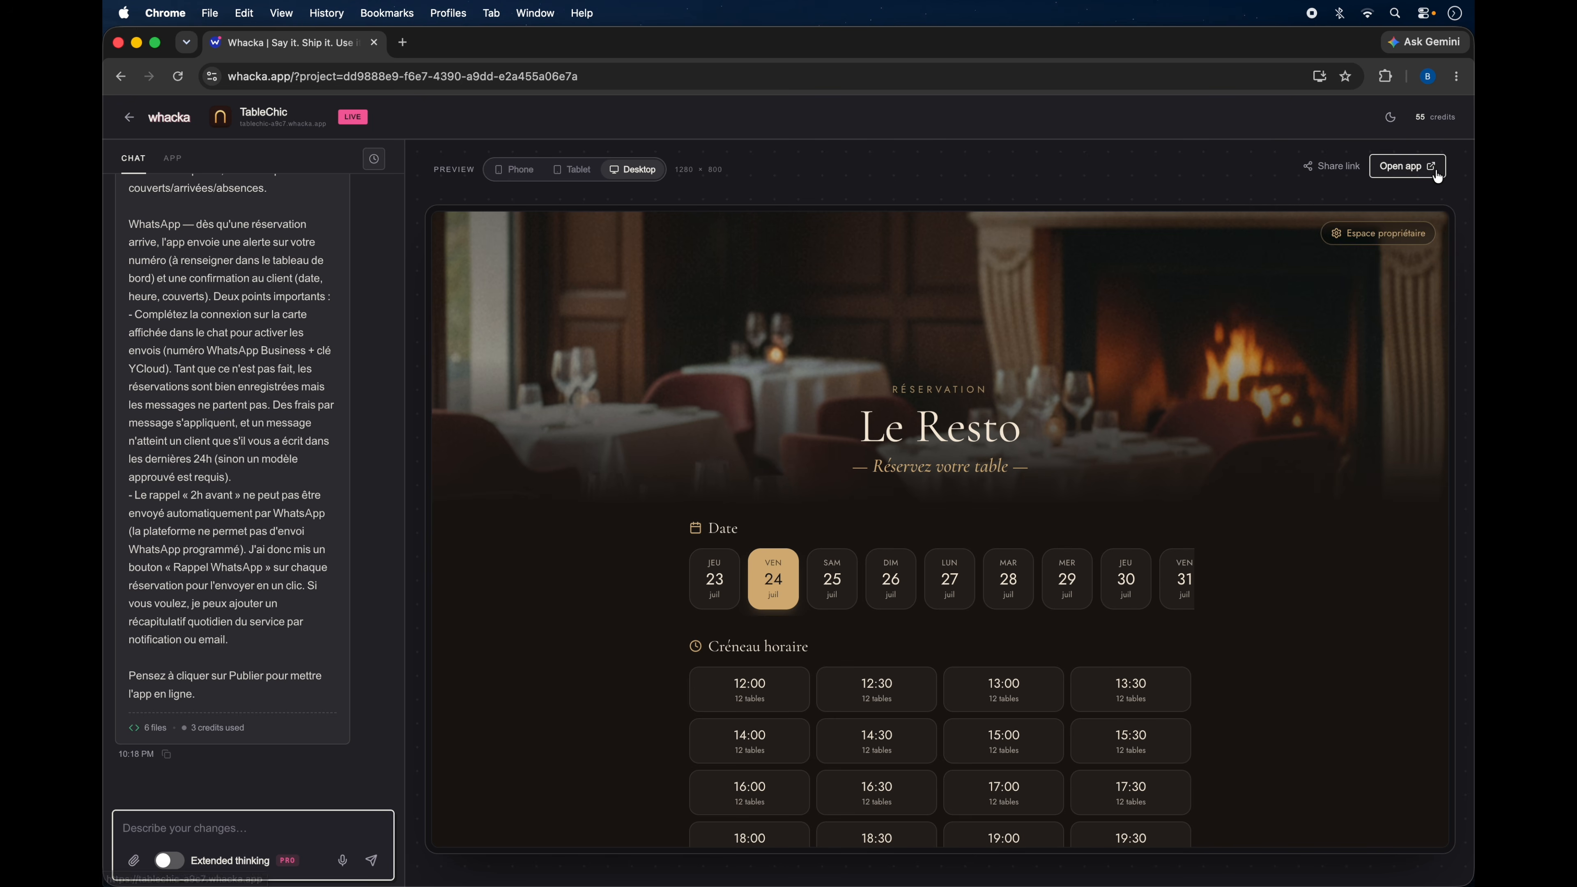
Open tablechic-a9c7.whacka.app in a new browser tab and look through the live reservation page.
click(404, 44)
text(tablechic-a9c7.whacka.app)
key(Return)
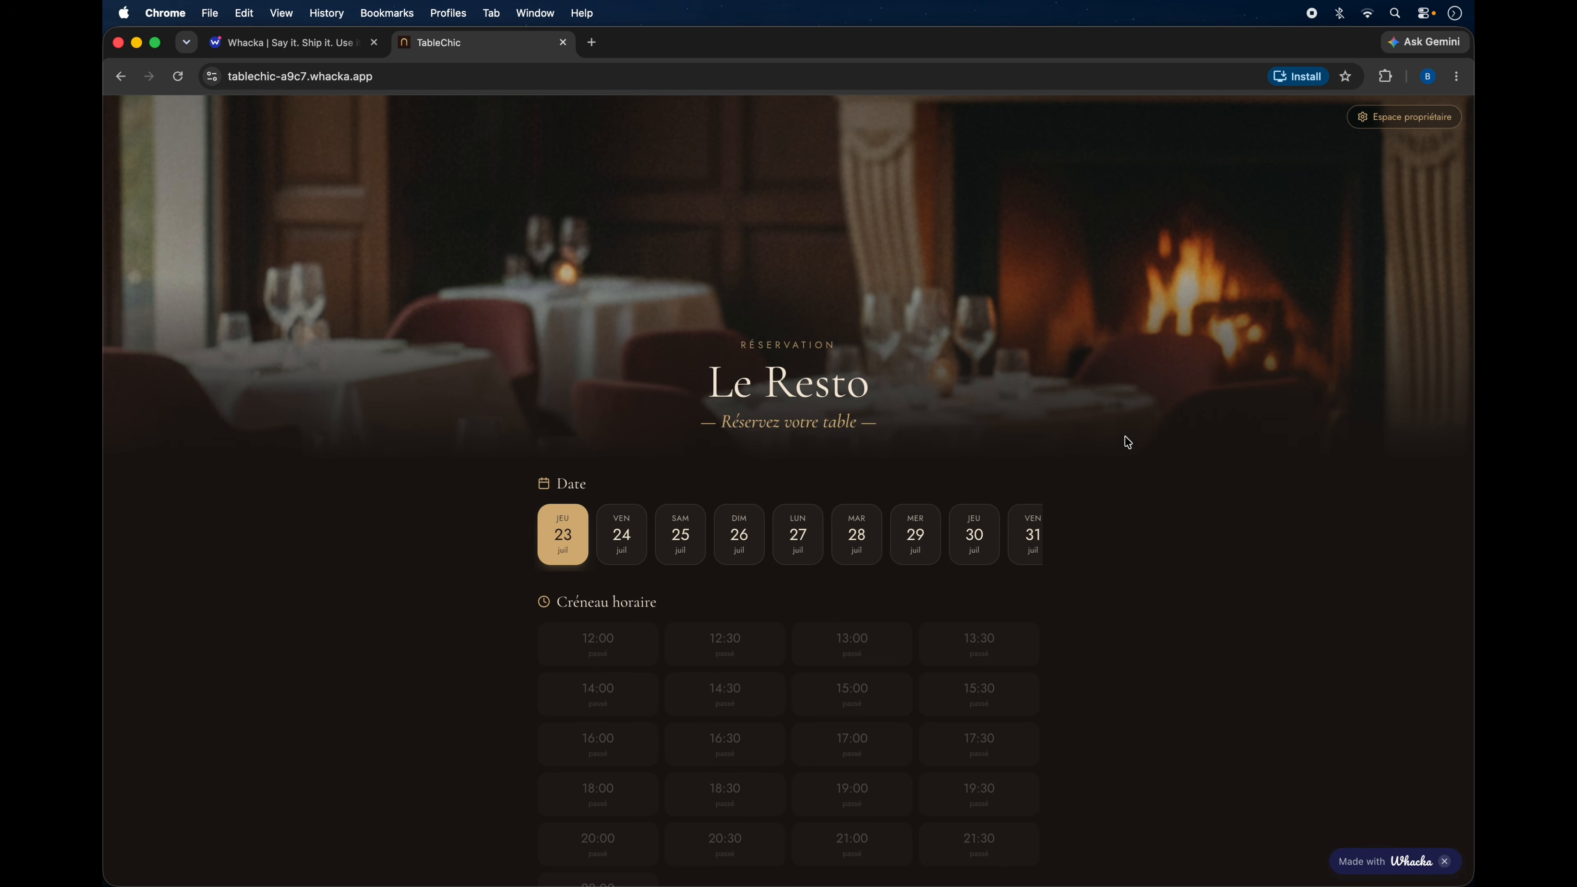
scroll(420, 543, down, 5)
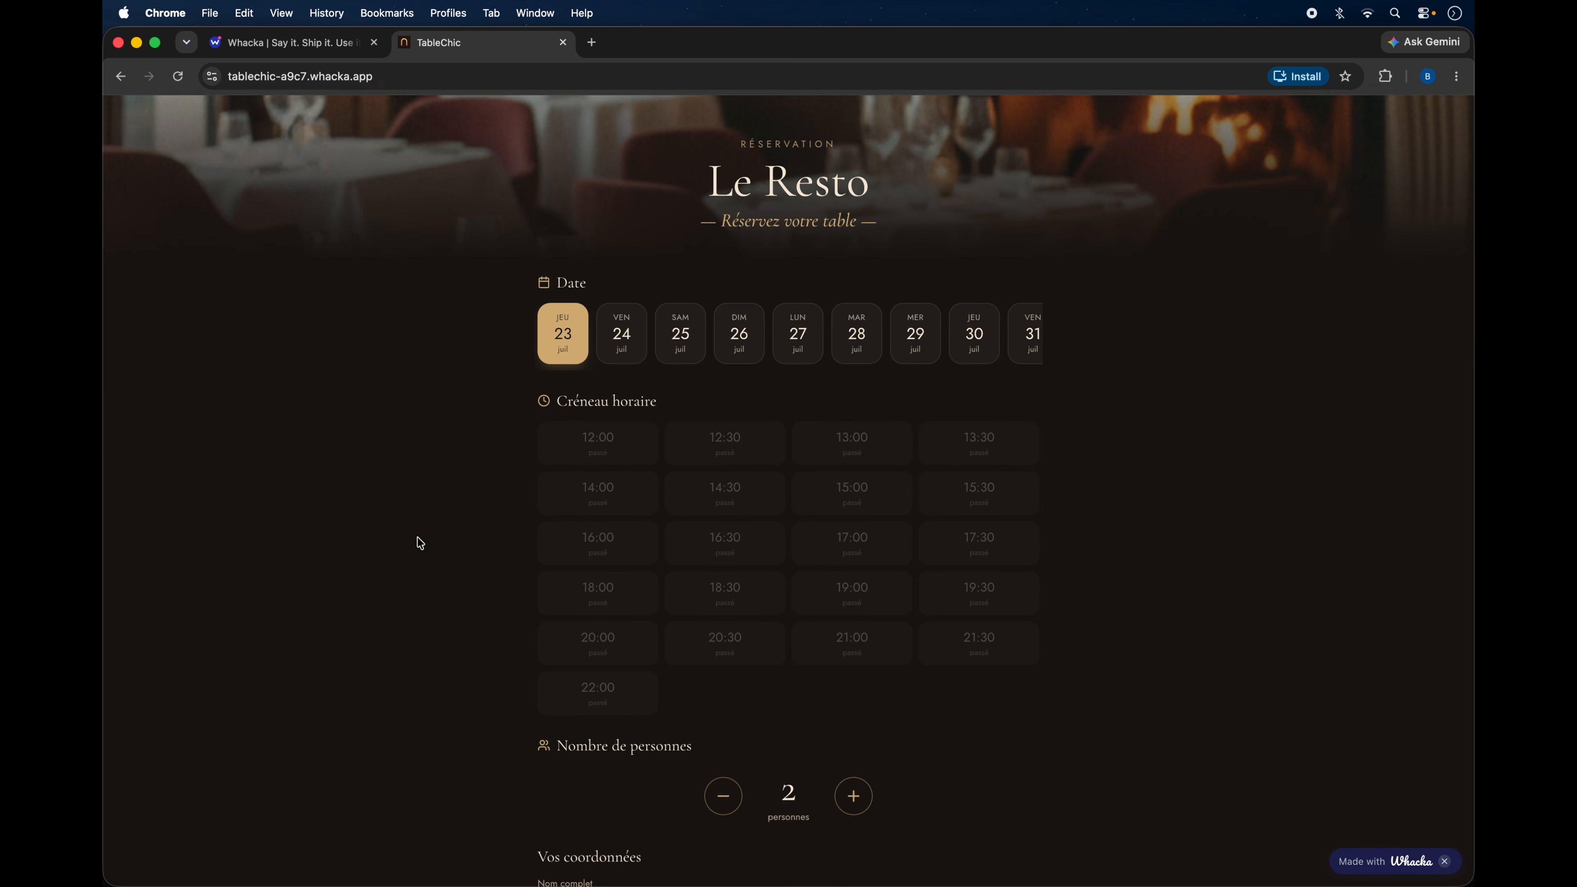
scroll(420, 543, down, 10)
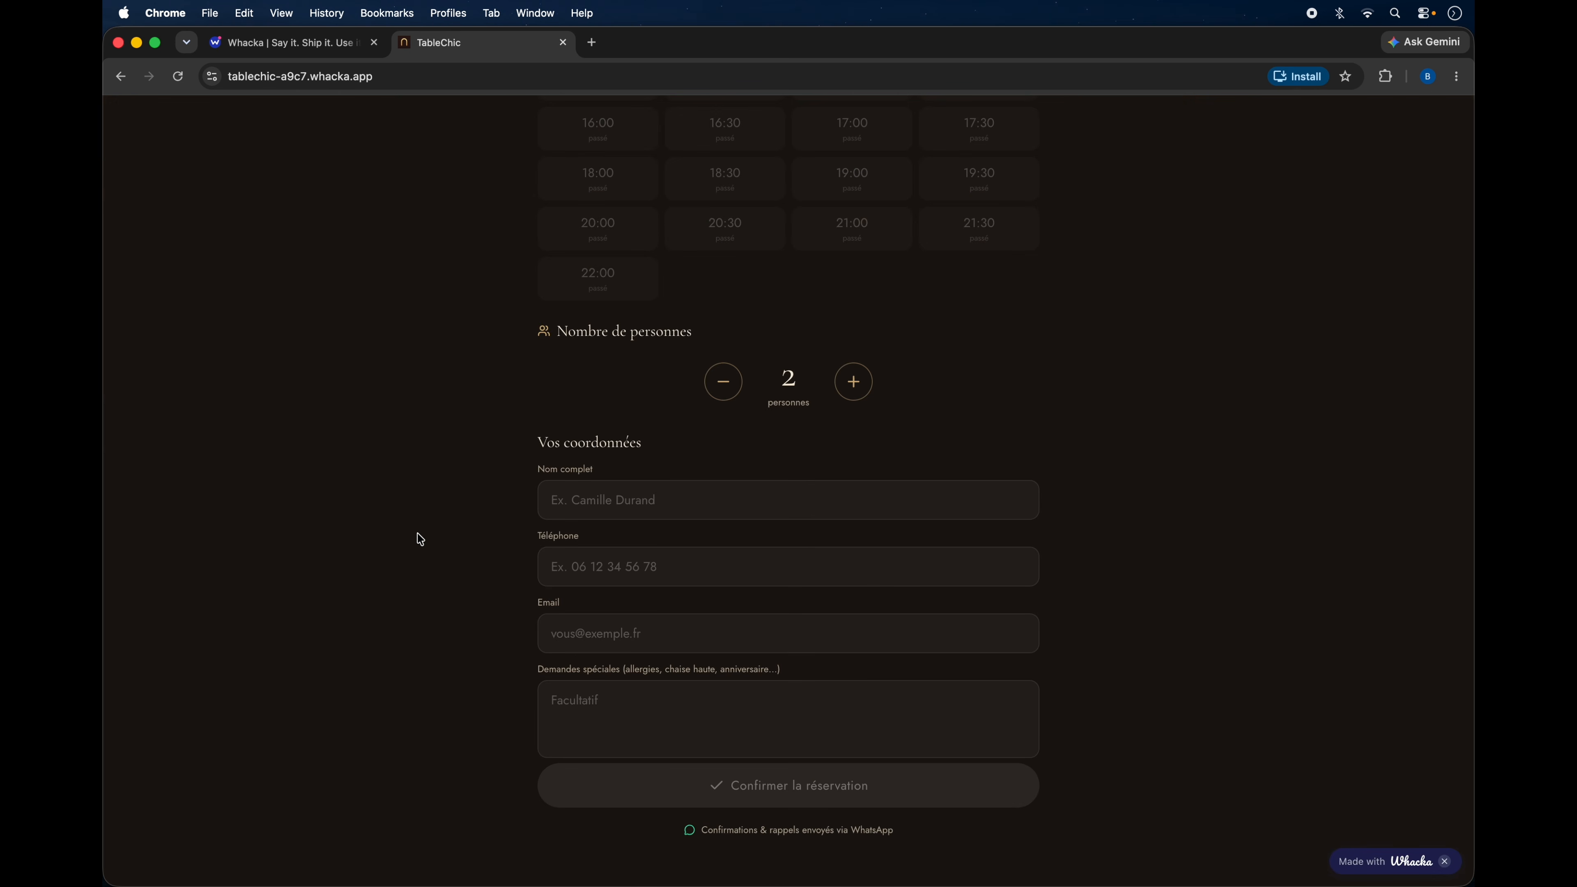
scroll(420, 539, up, 15)
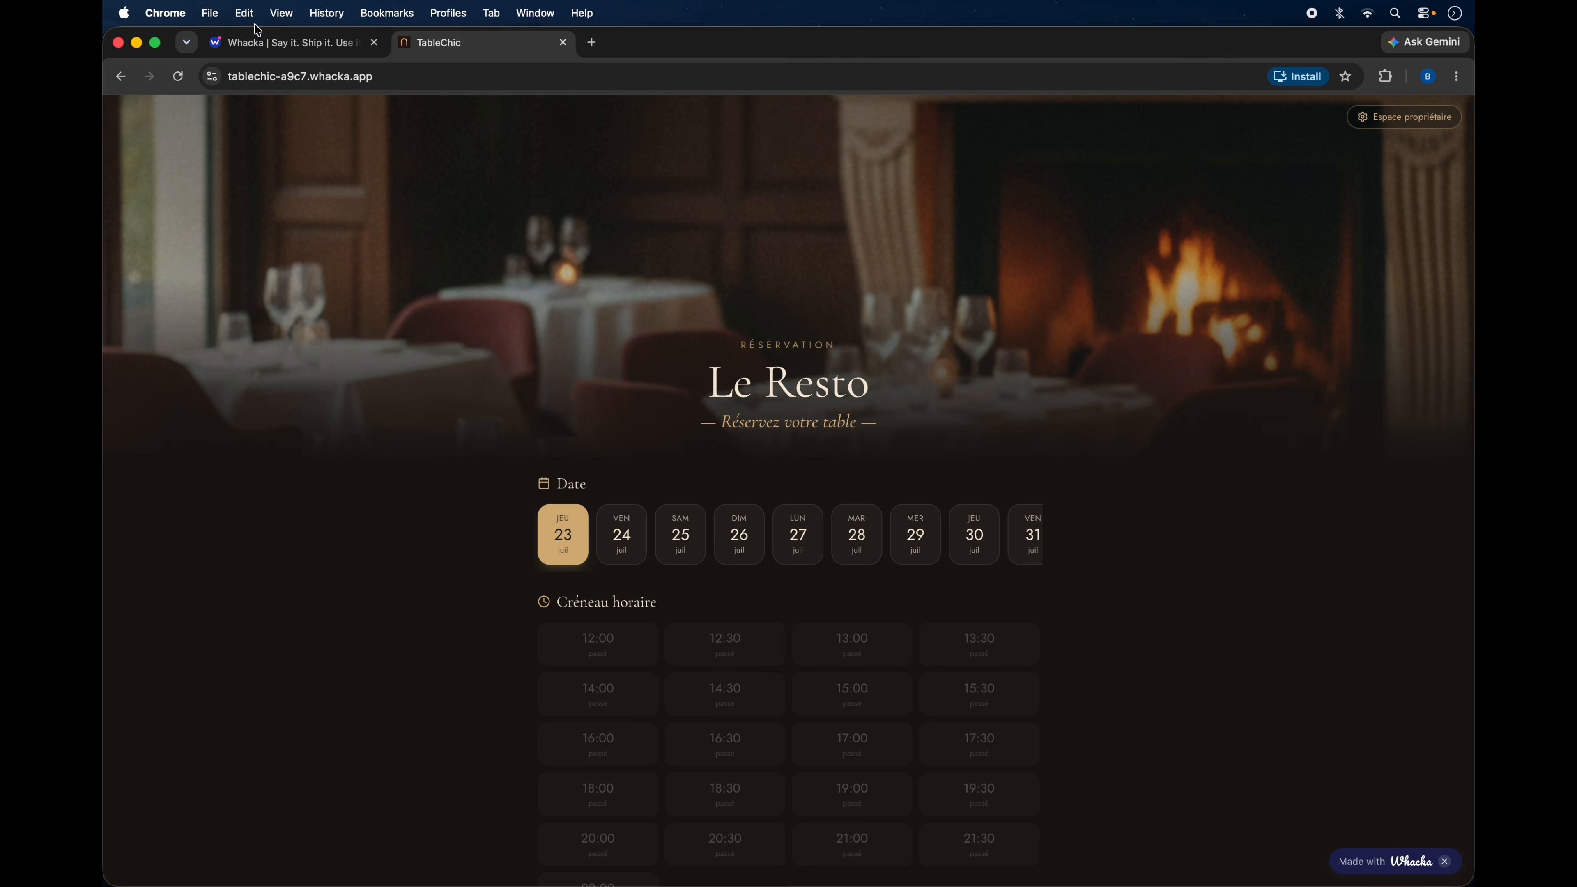
Sign in to the published app's owner space with Google and open its dashboard.
click(264, 42)
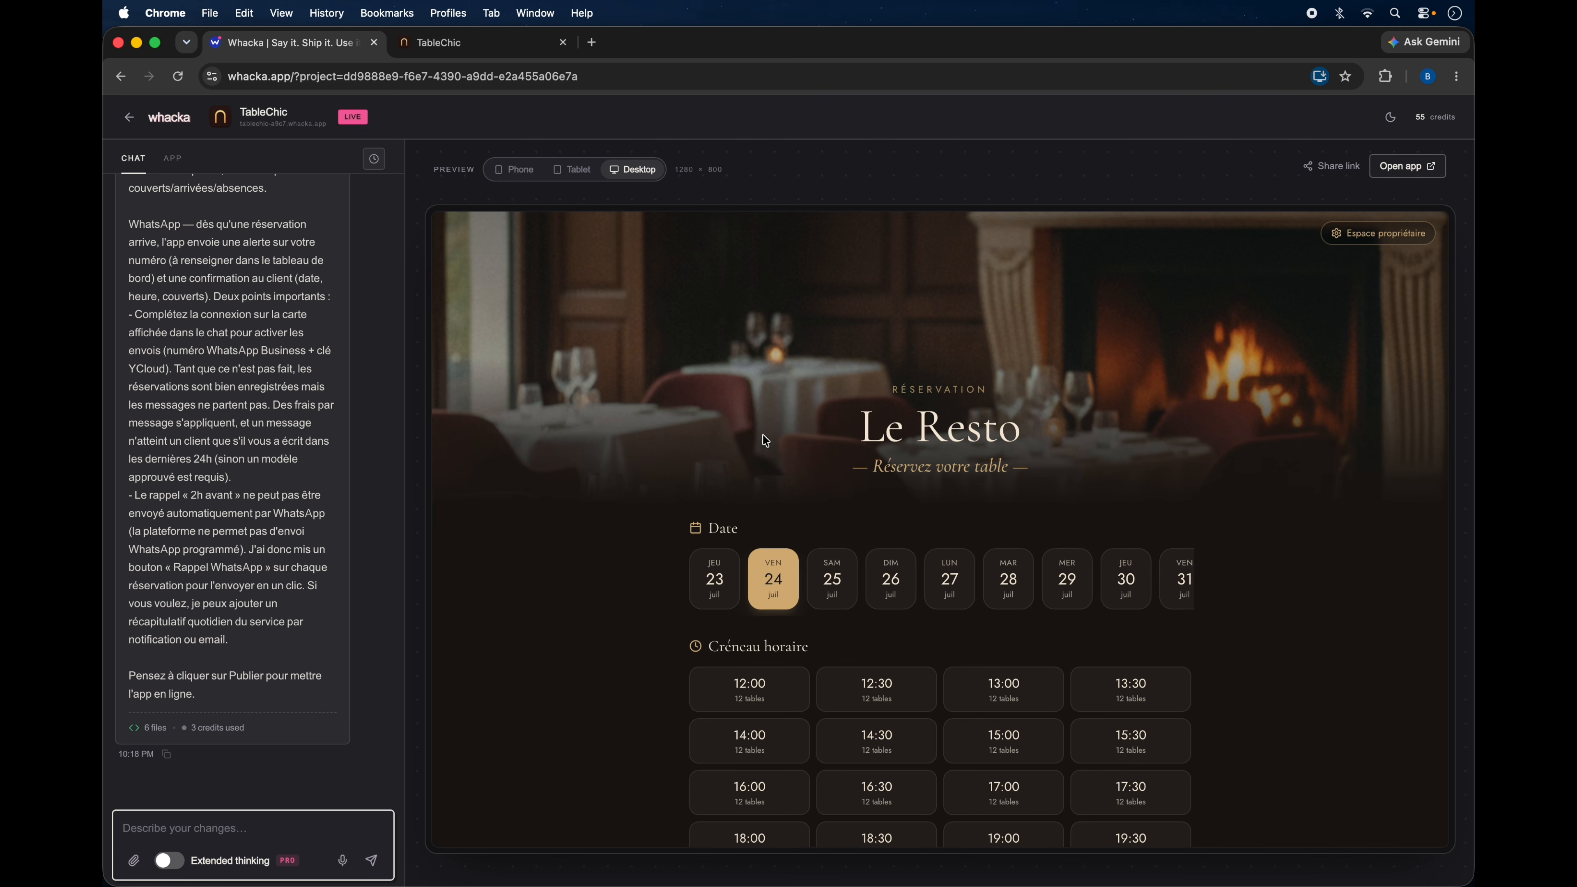
click(503, 43)
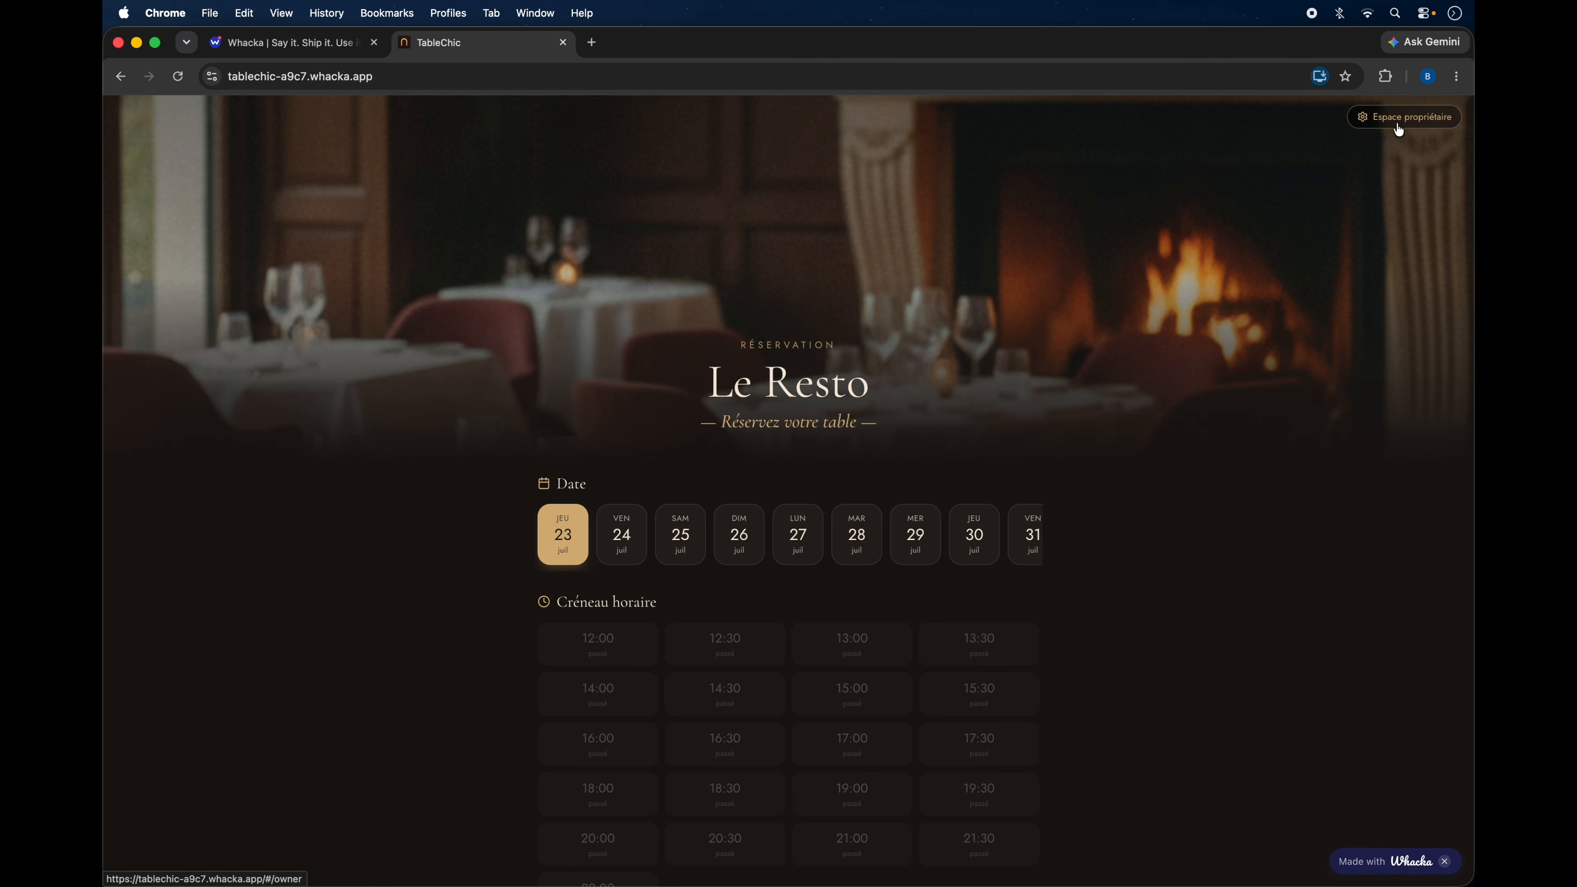
click(1406, 117)
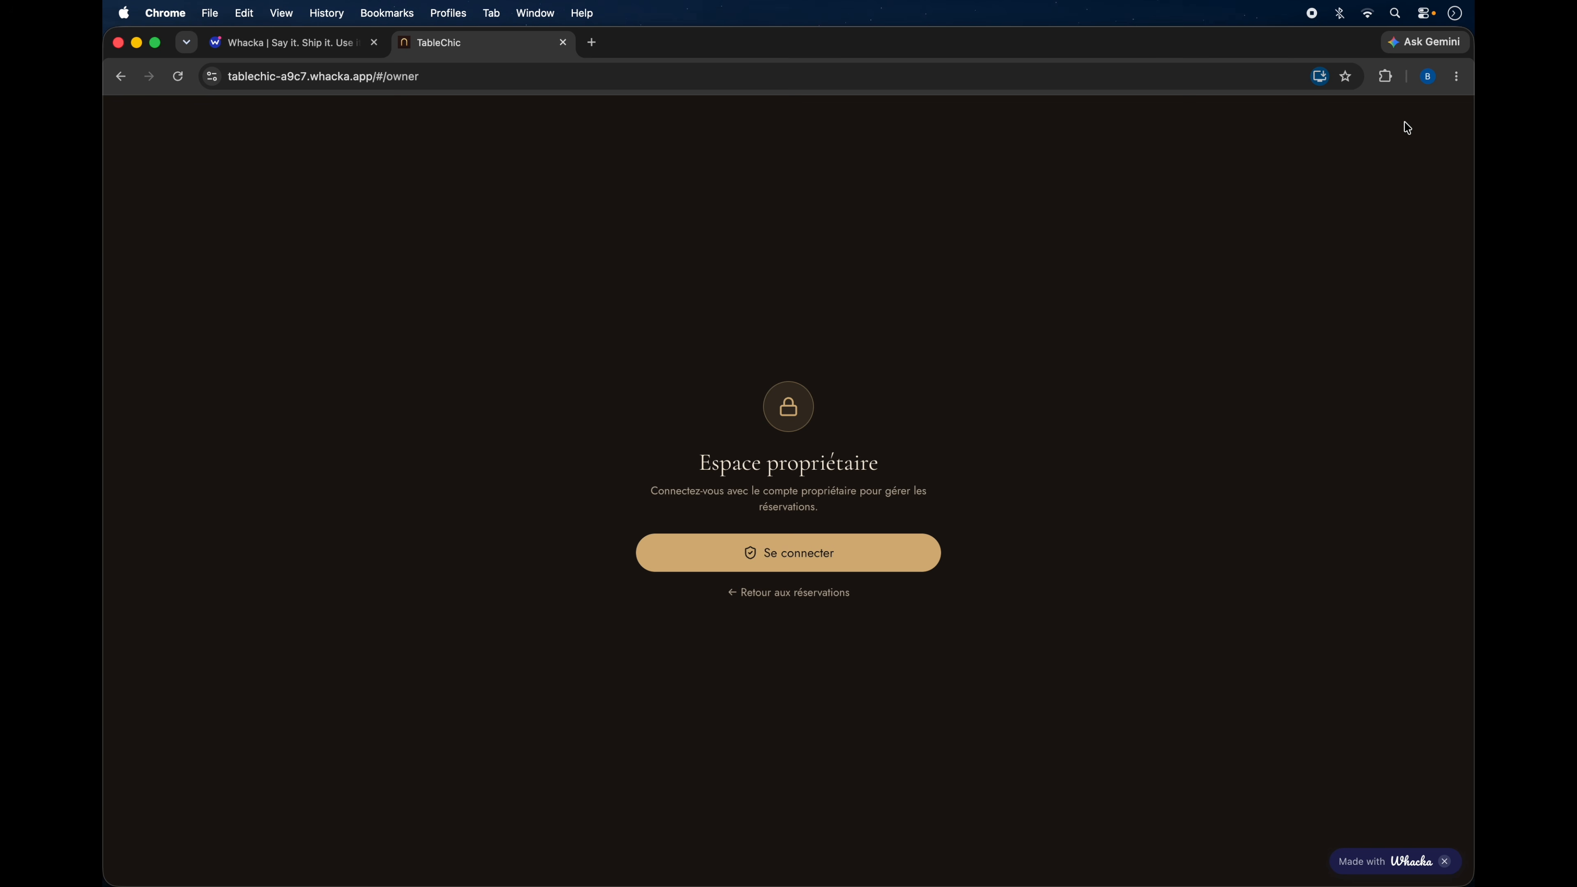
click(807, 555)
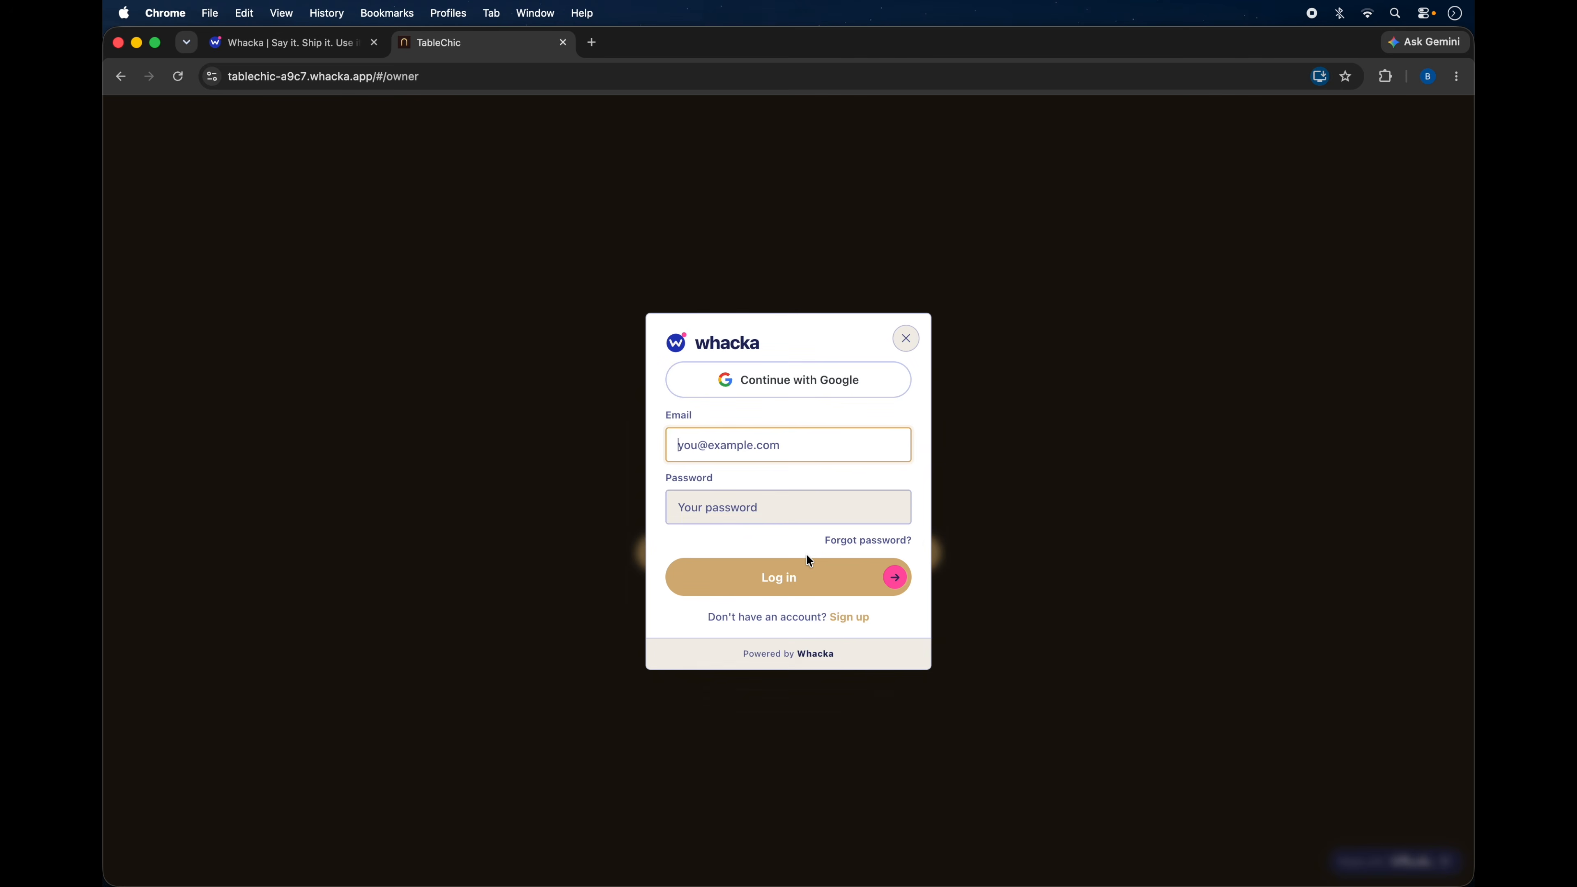
click(799, 396)
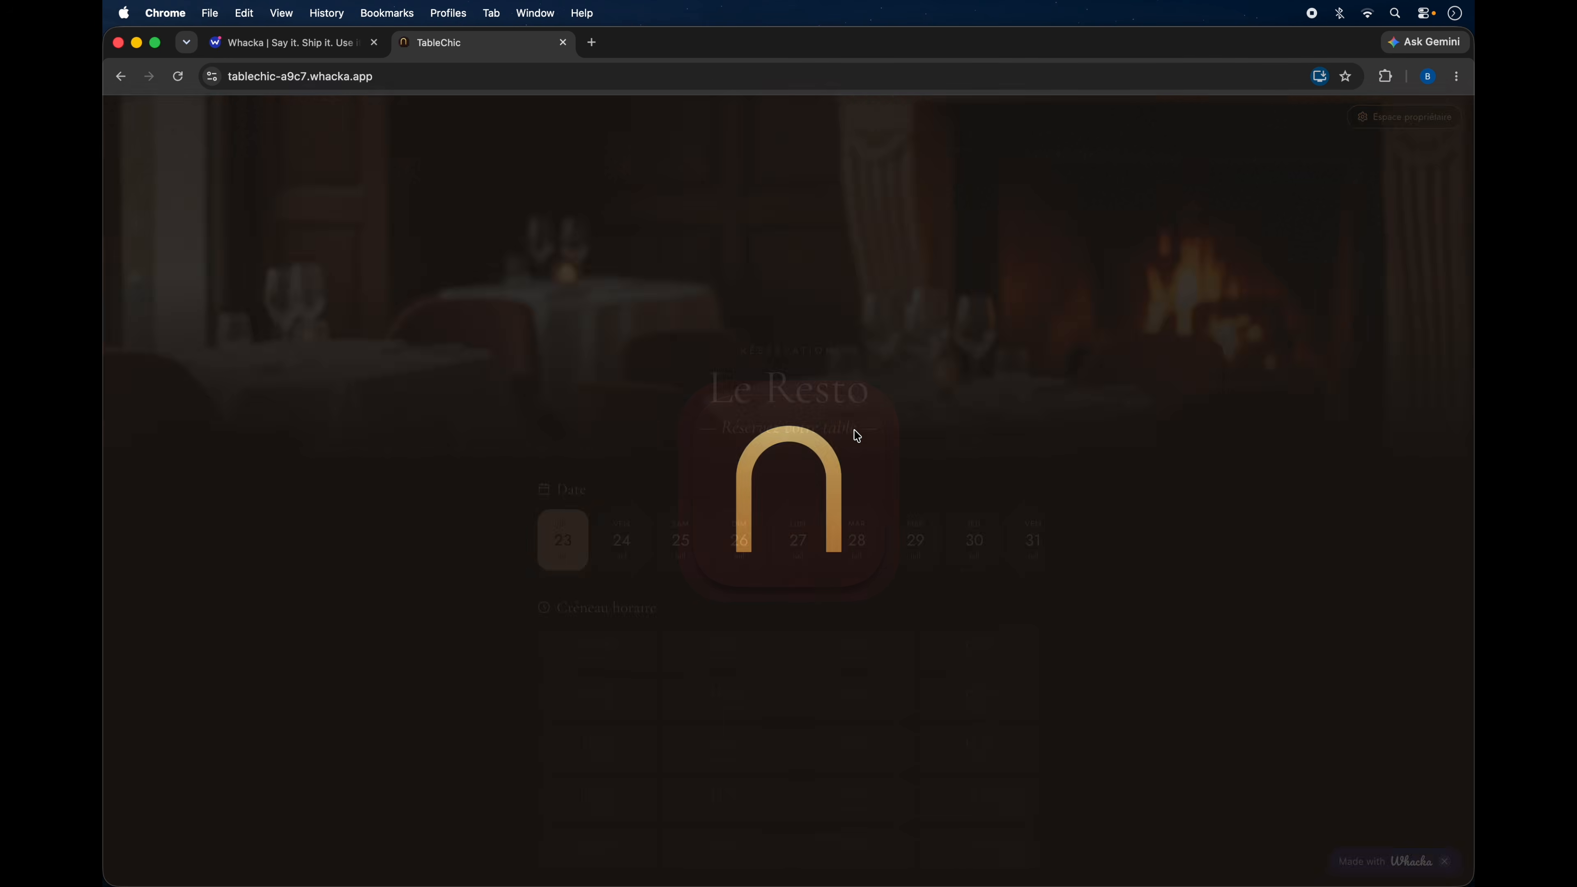
click(1407, 123)
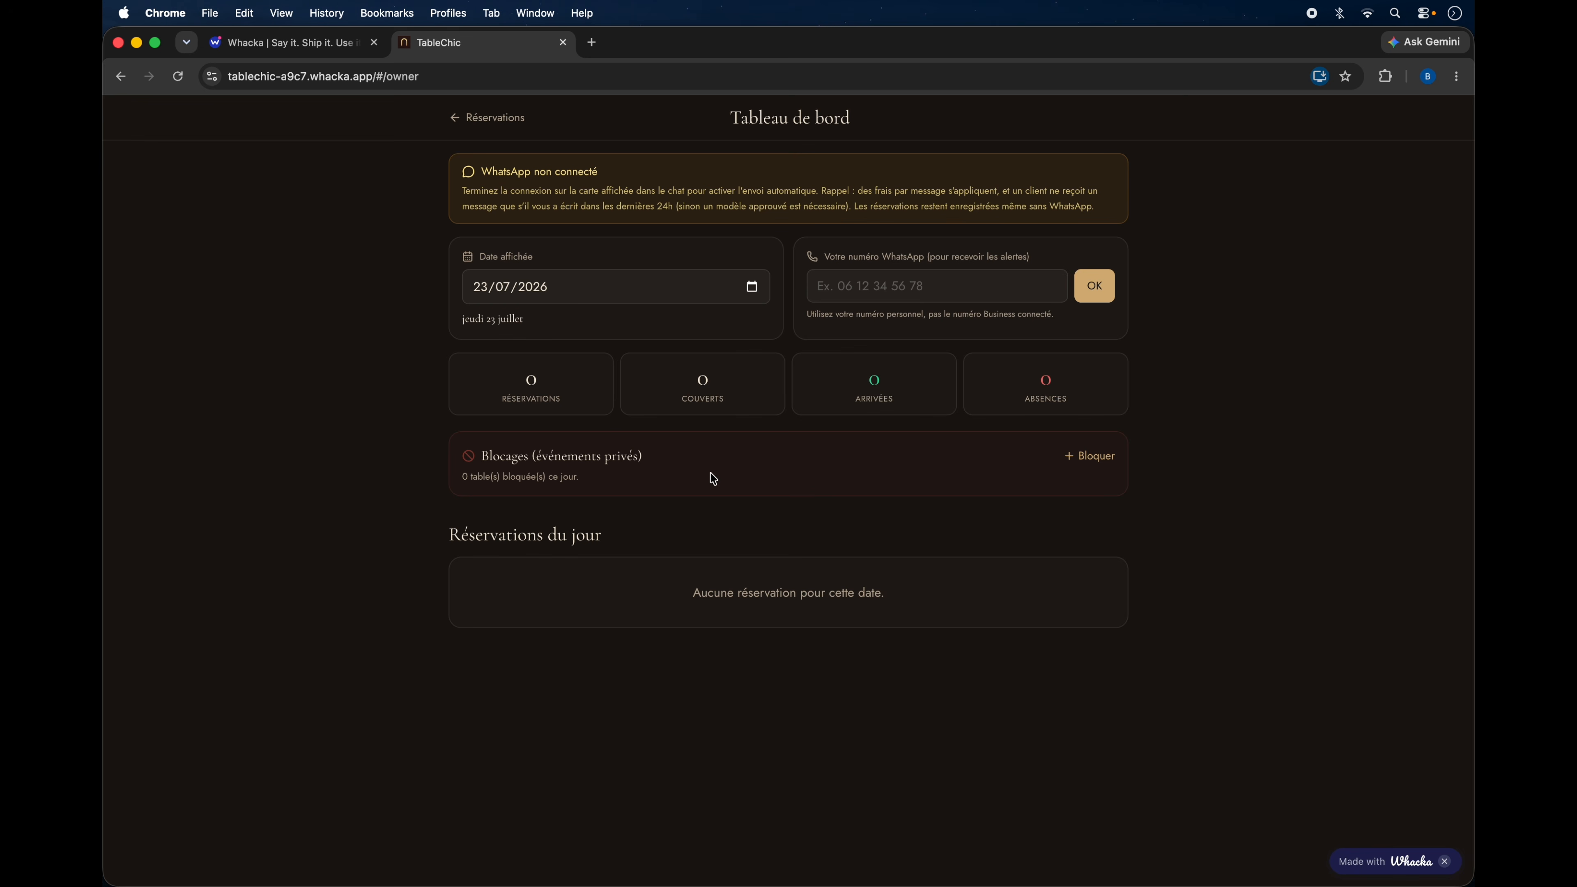
Set the owner dashboard's displayed date to 24/07/2026 to list that day's reservations.
click(538, 289)
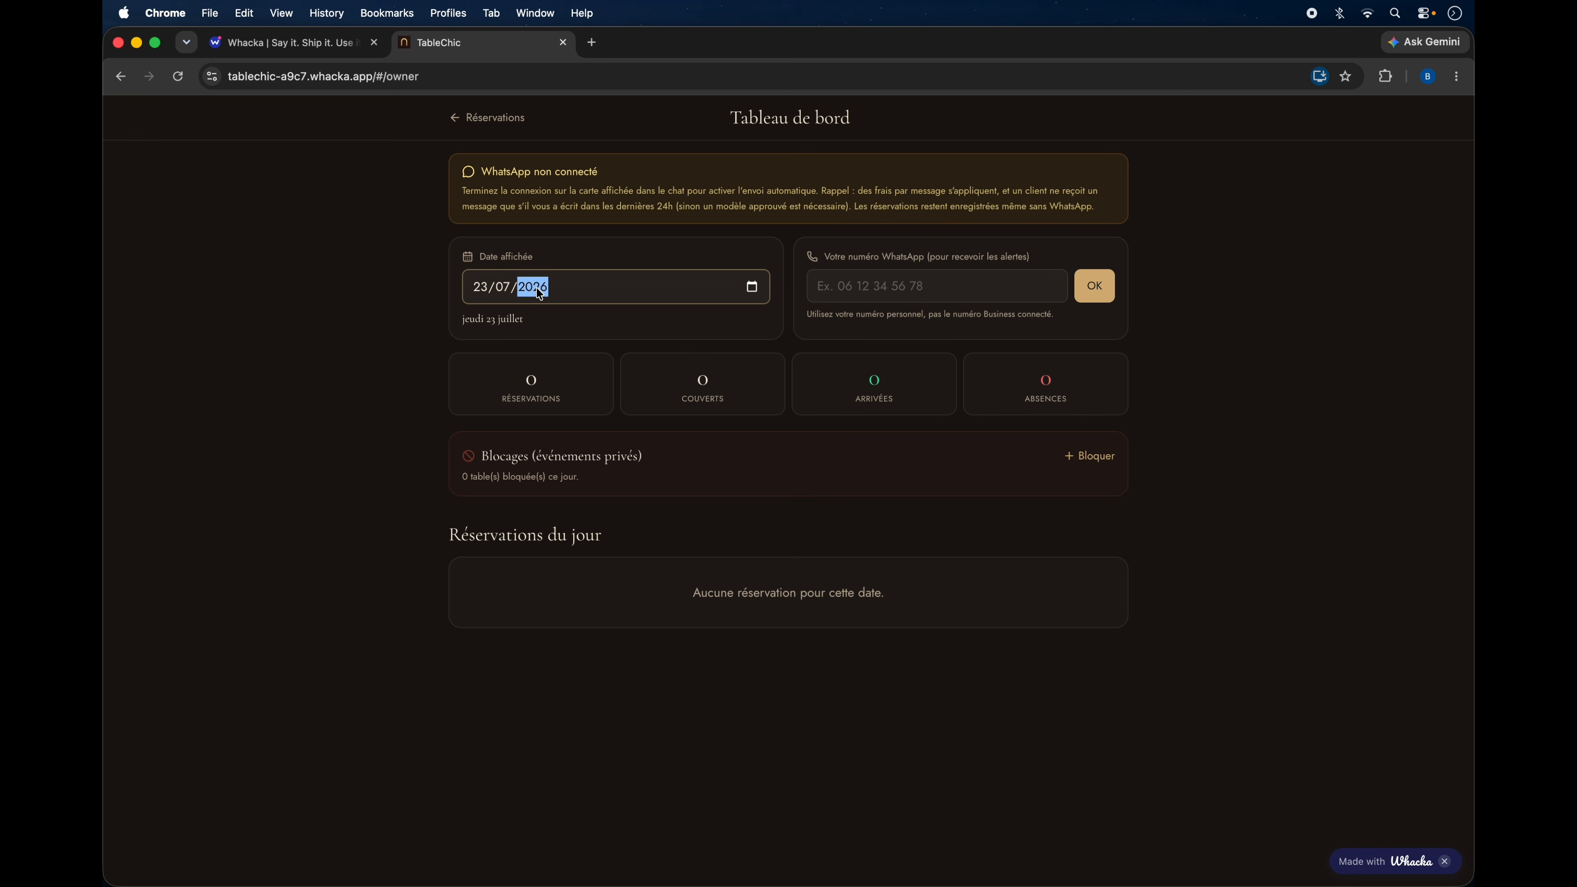
click(753, 287)
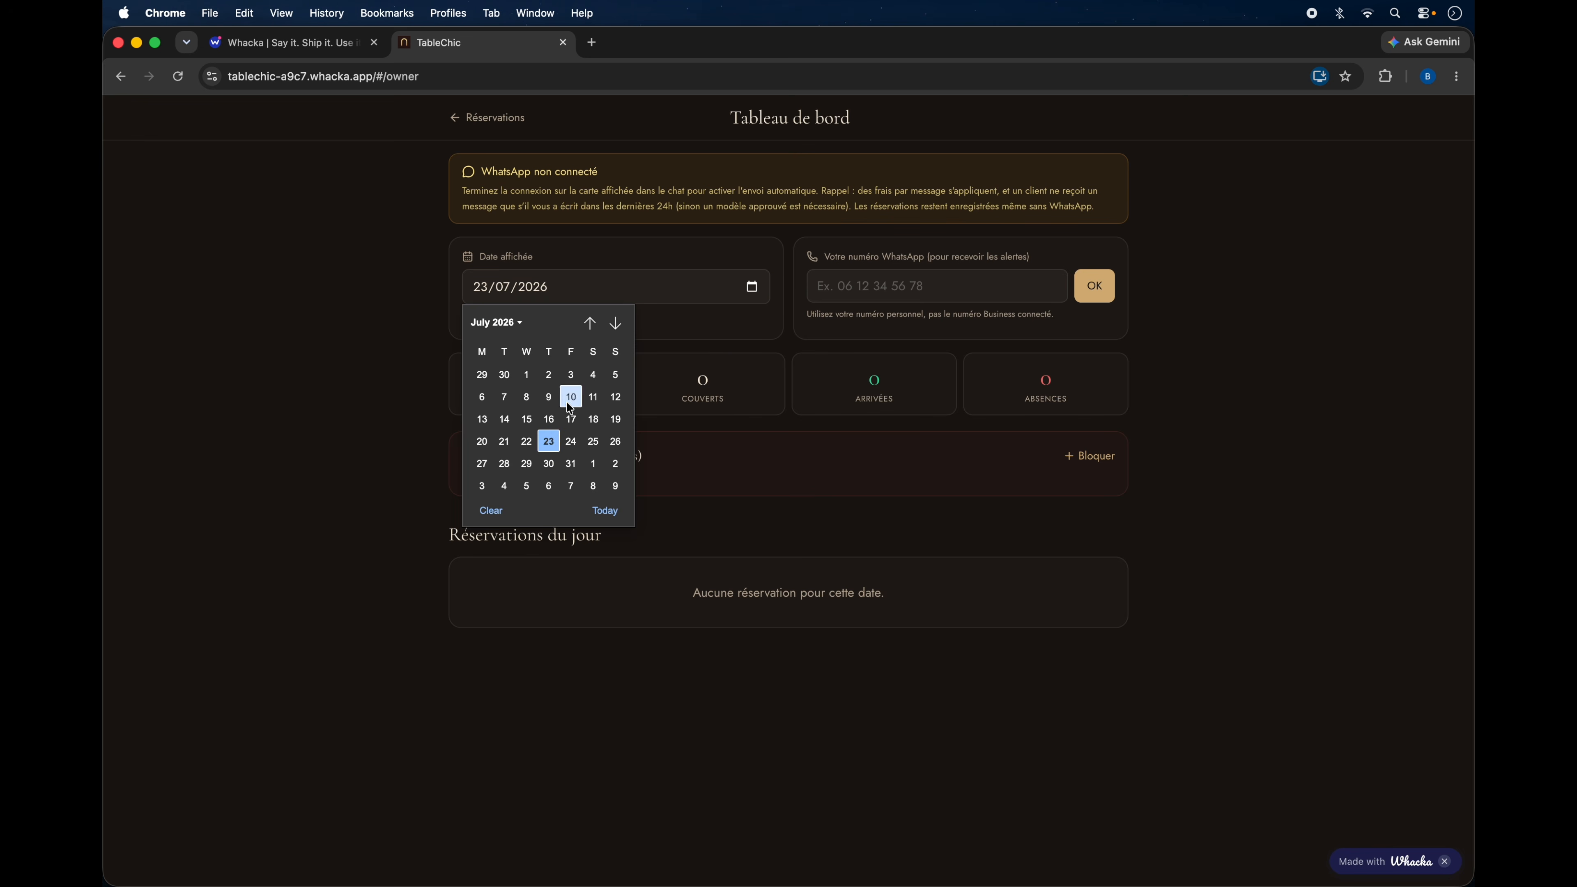
click(571, 442)
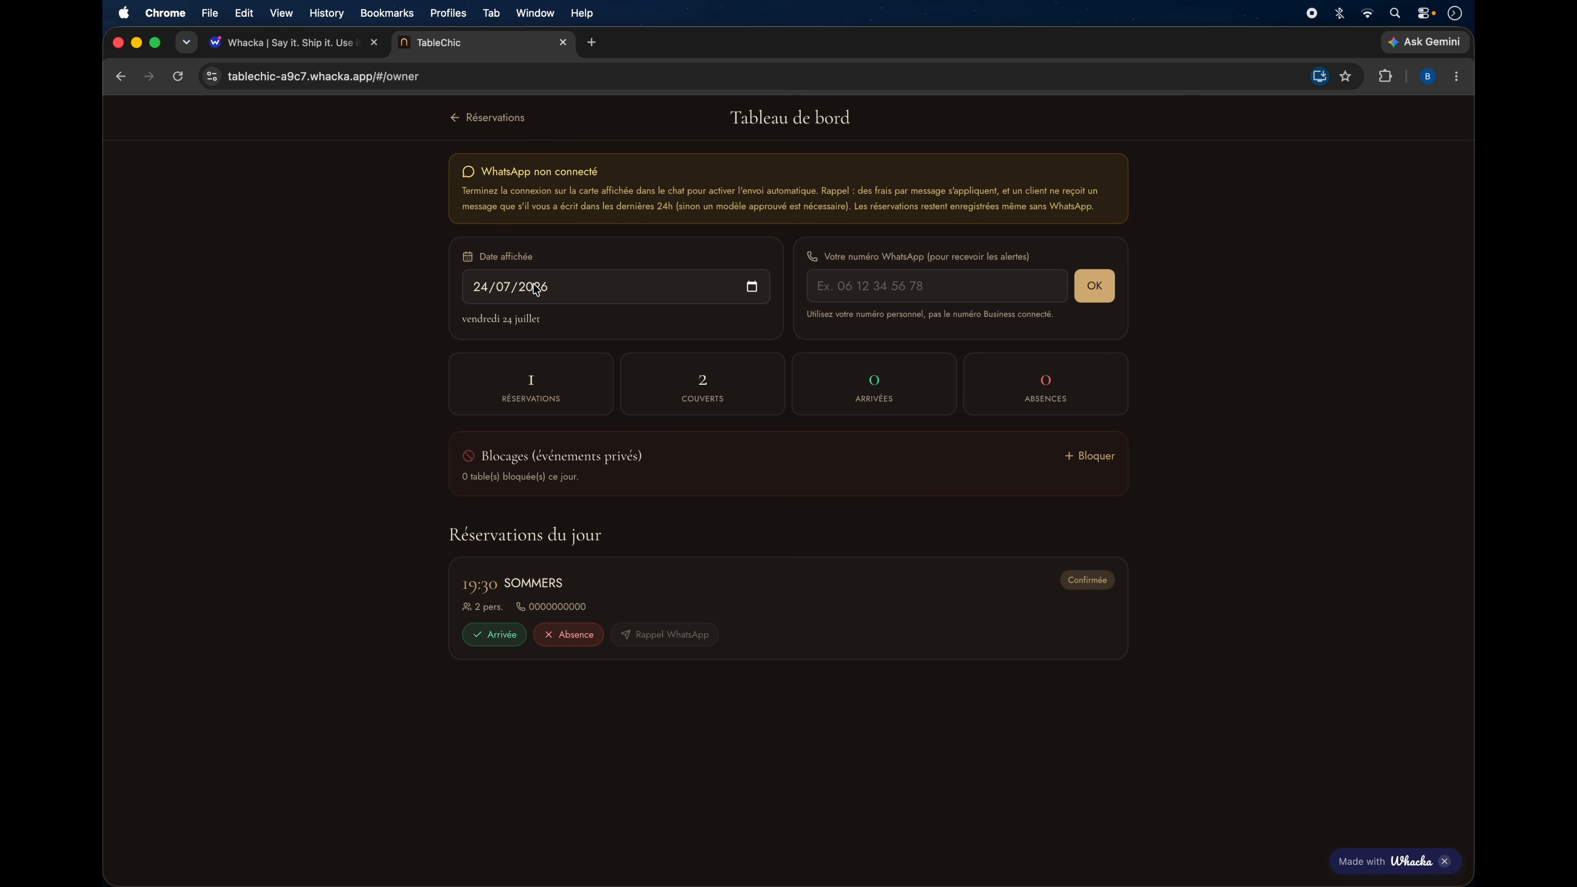
Return to the Whacka builder and reread the chat's explanation of the WhatsApp connection and reminder limits.
click(278, 44)
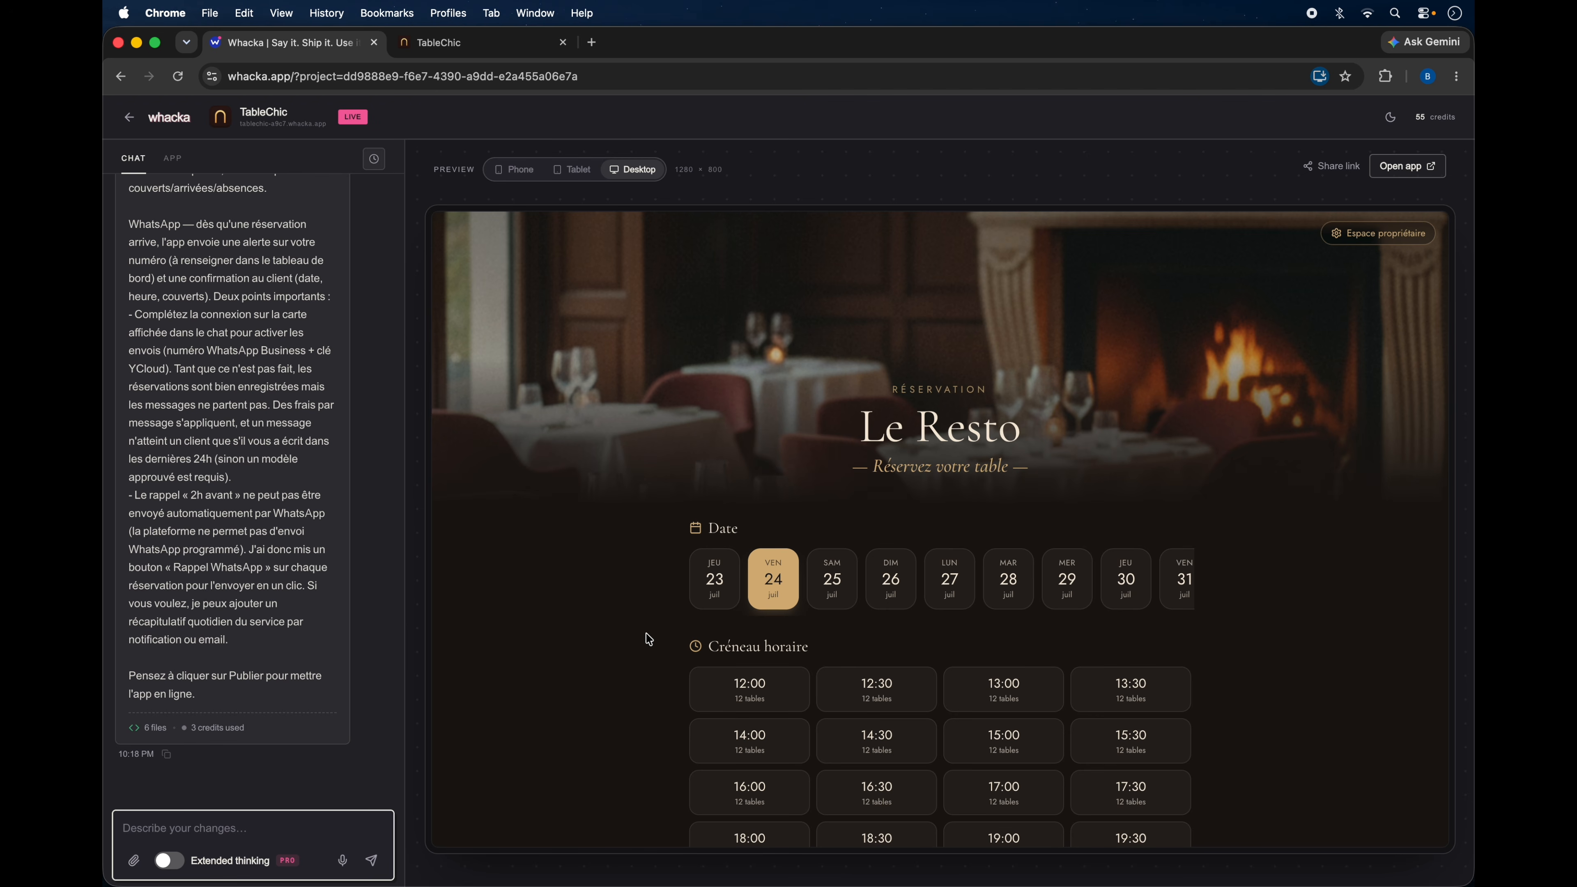
scroll(211, 358, up, 20)
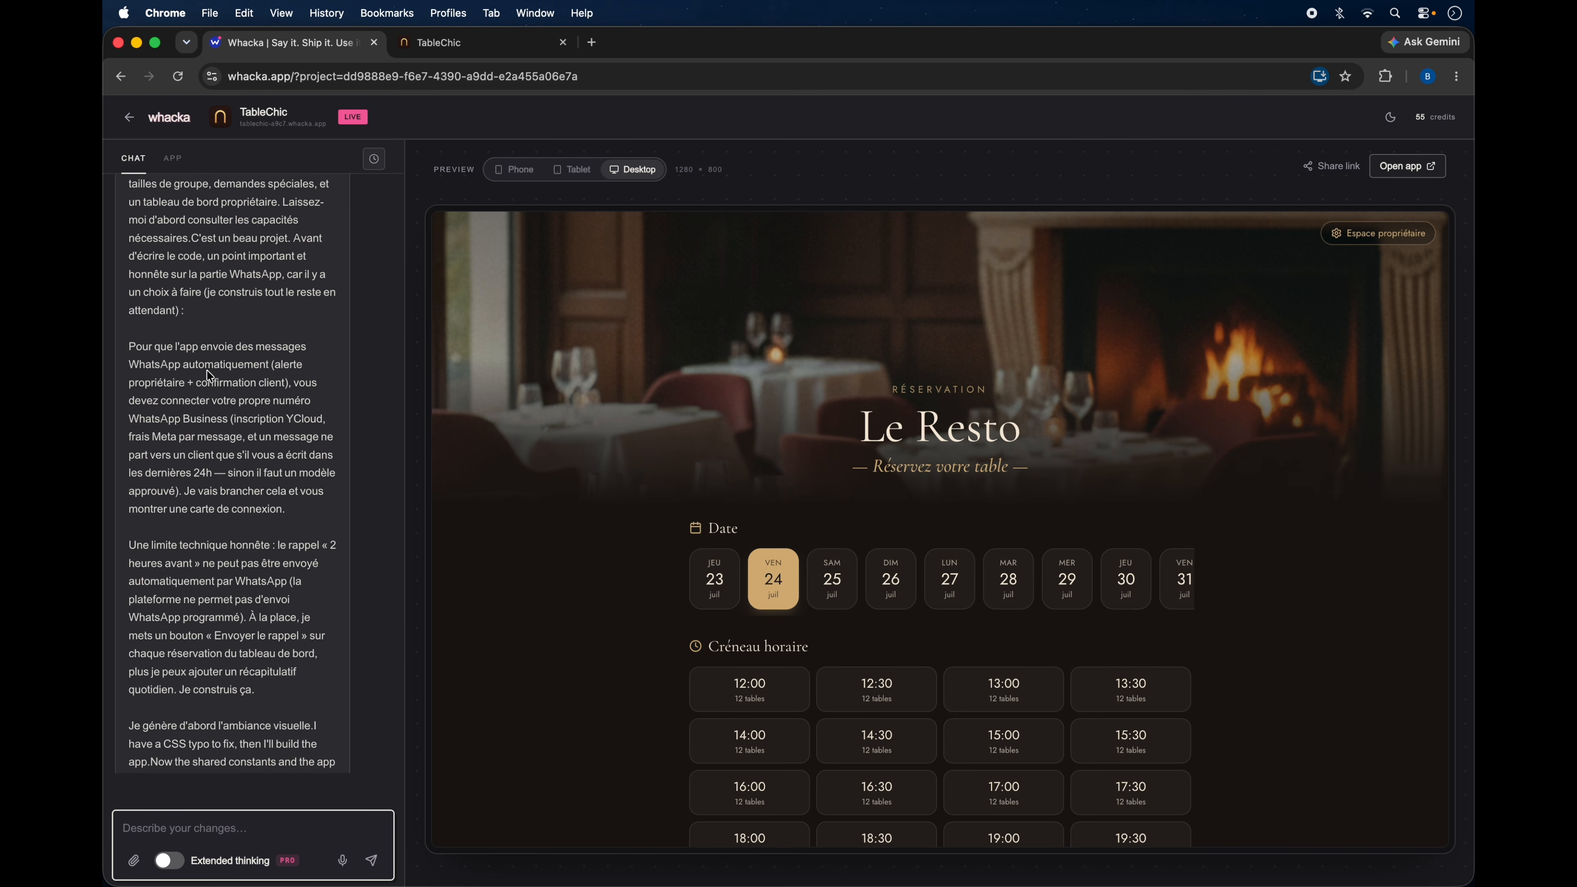
scroll(206, 372, down, 3)
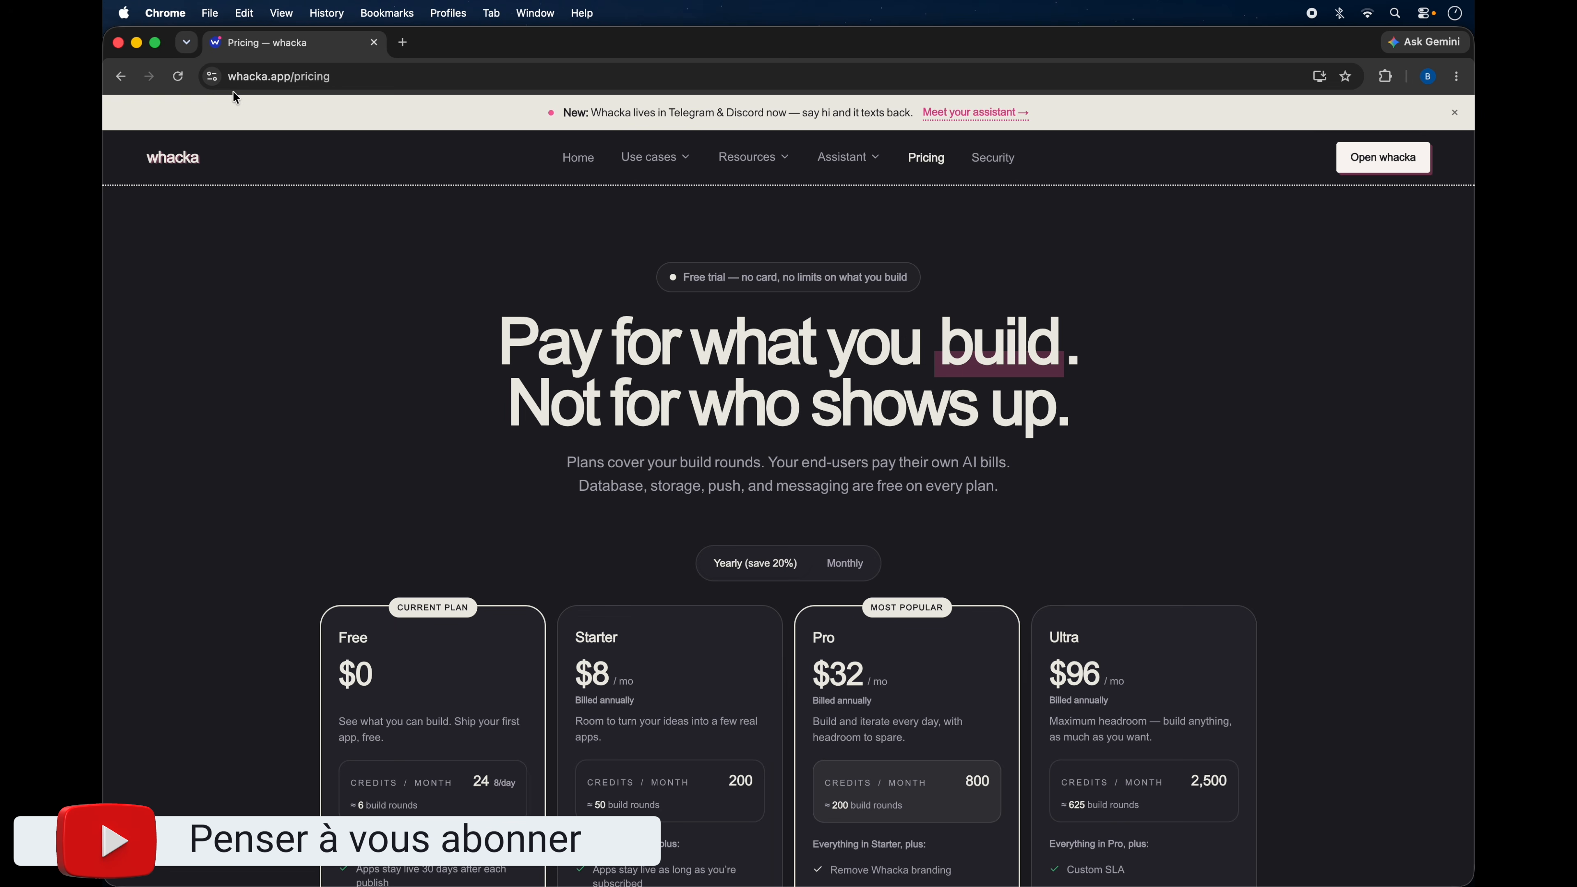
Compare Whacka's pricing plans, examining the Pro plan's monthly credits and custom domain feature.
scroll(246, 496, down, 5)
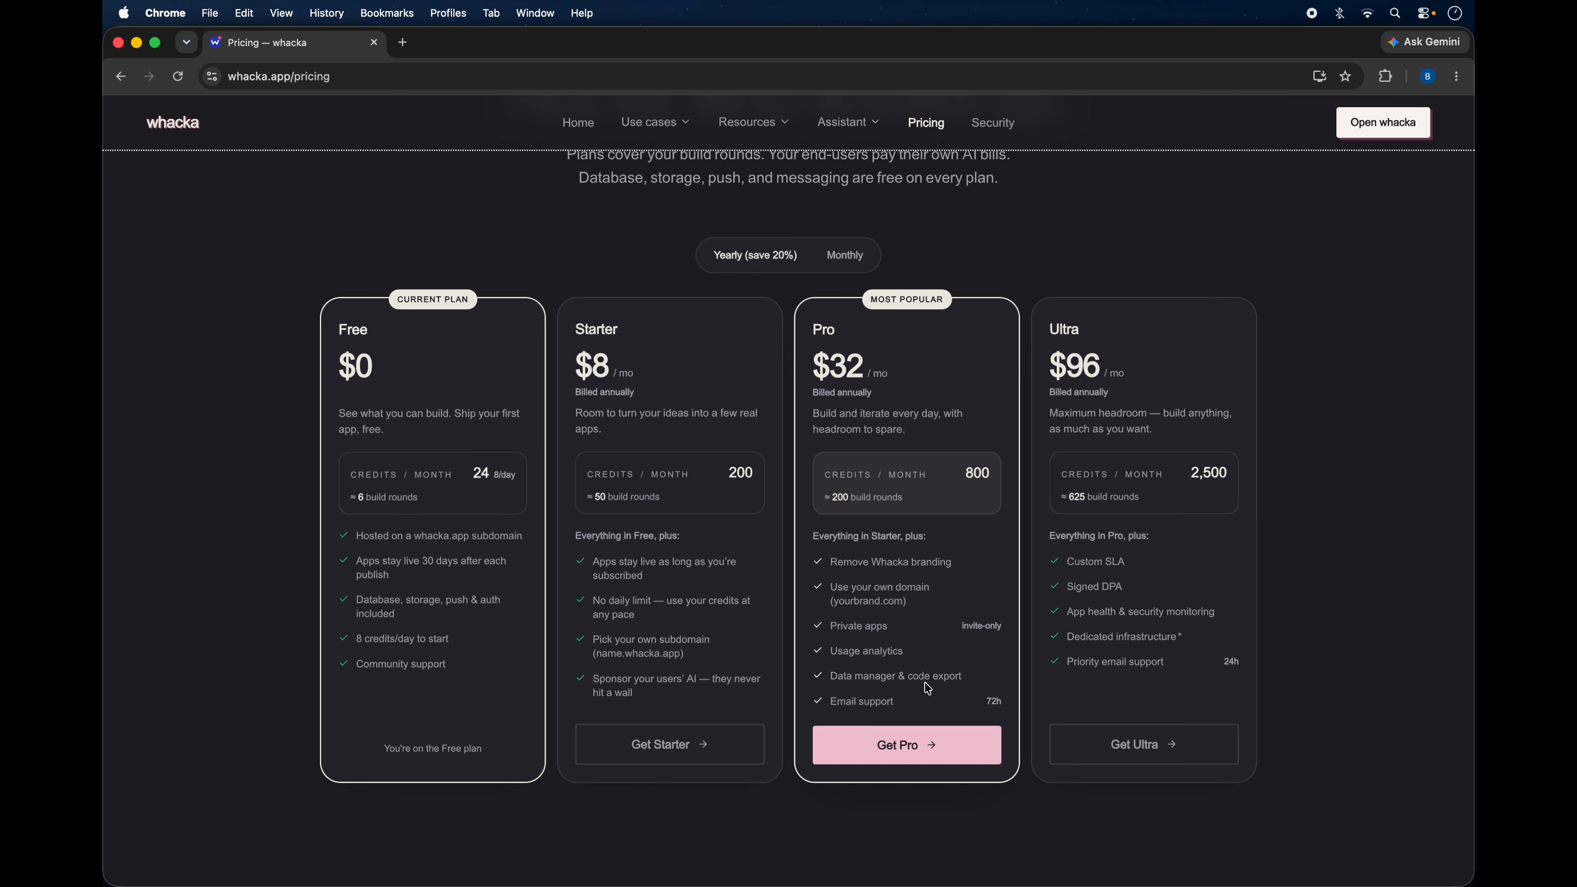
double_click(969, 471)
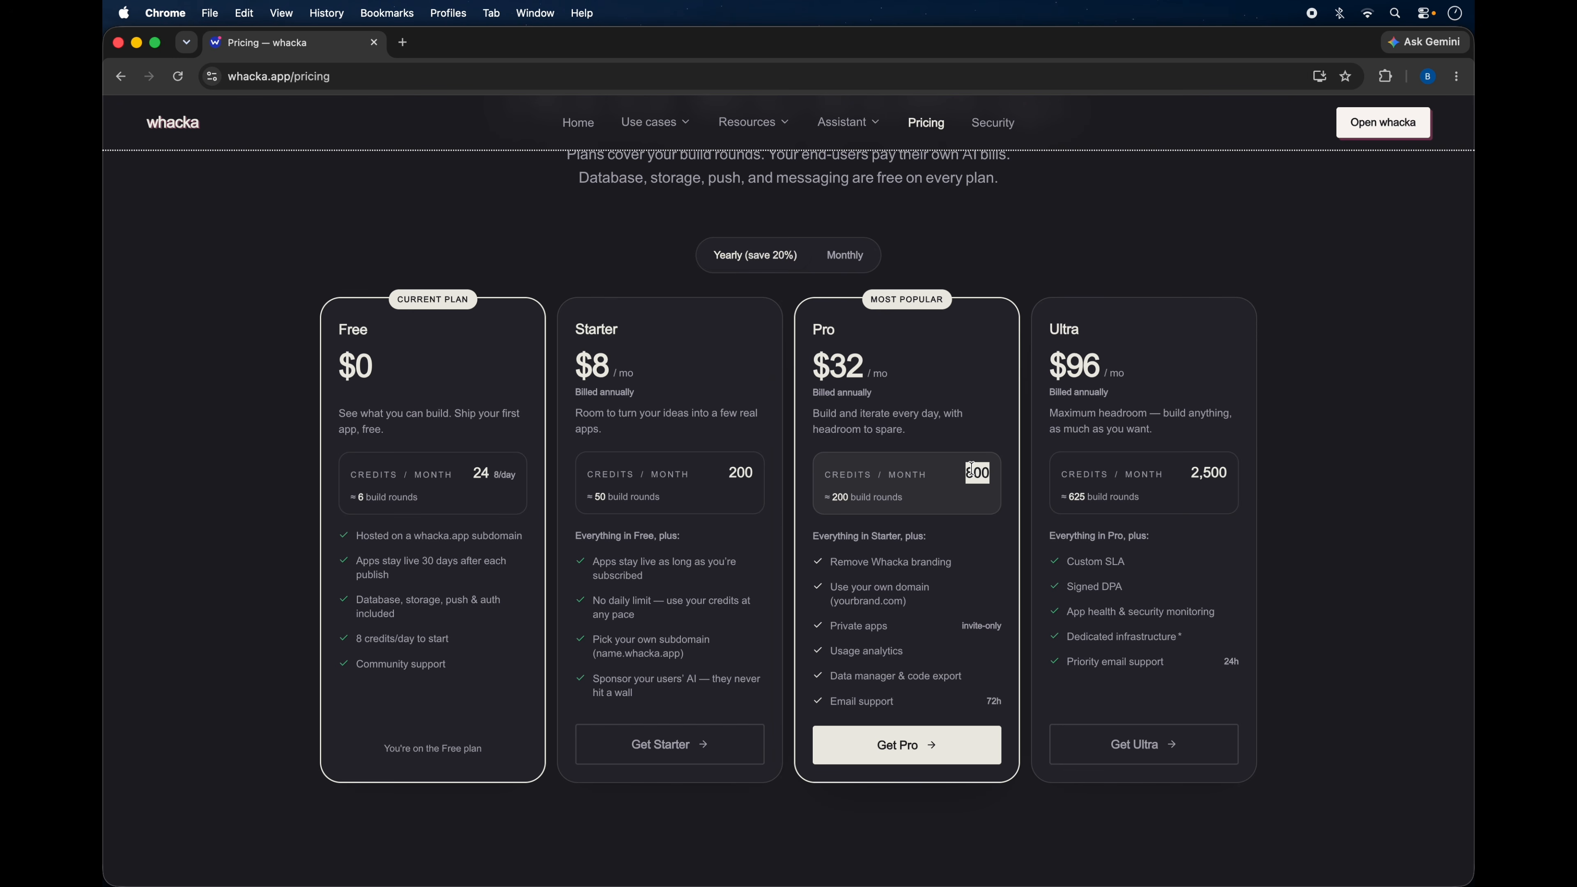
click(934, 595)
drag(834, 585, 943, 599)
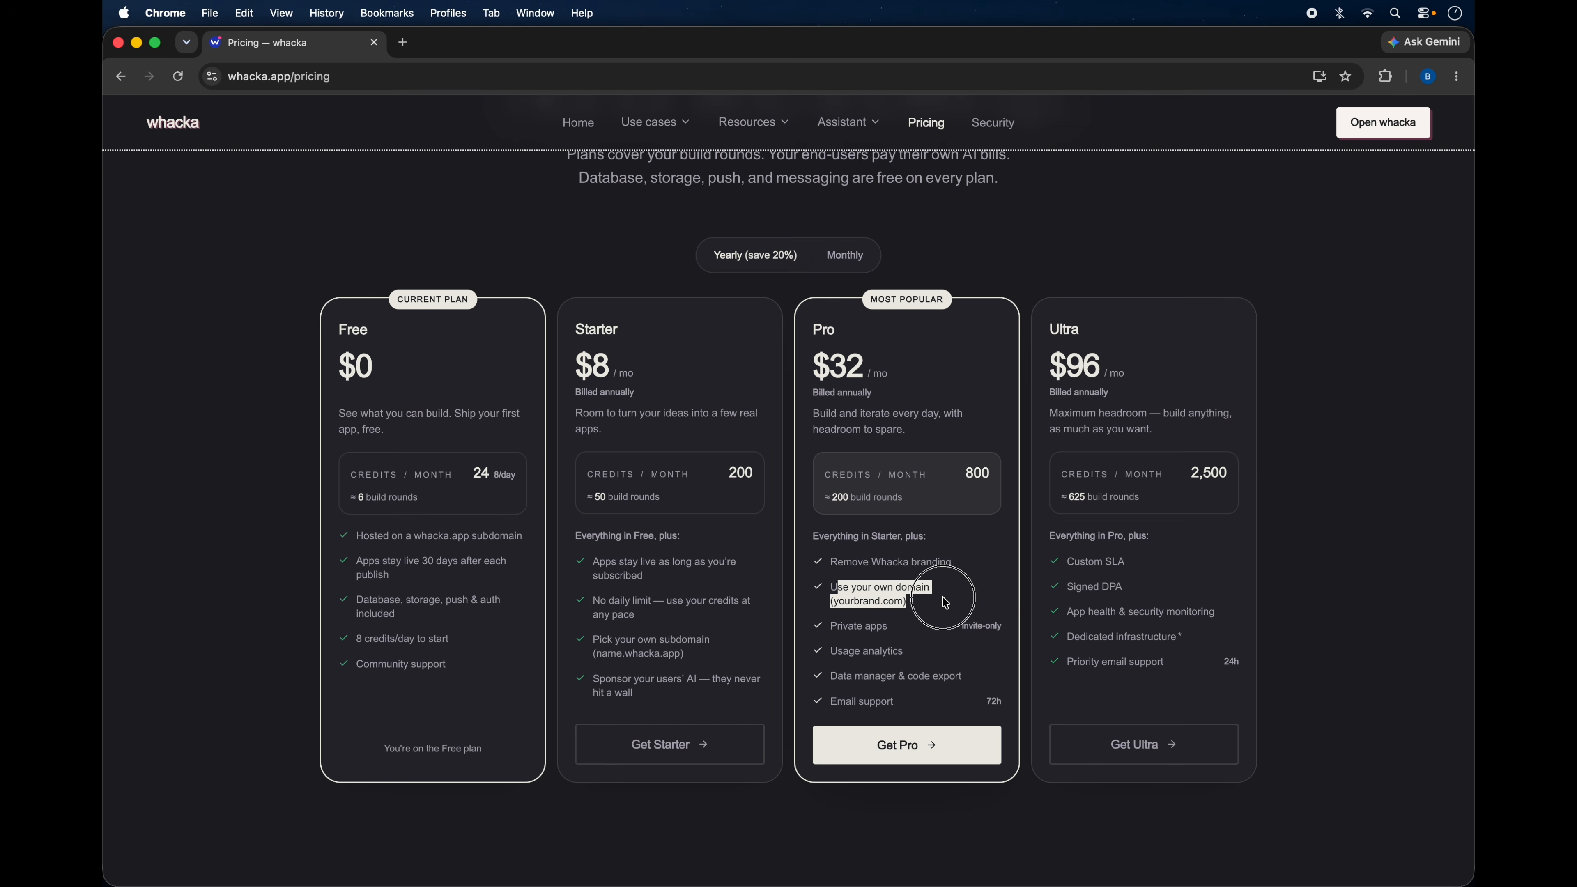
click(961, 601)
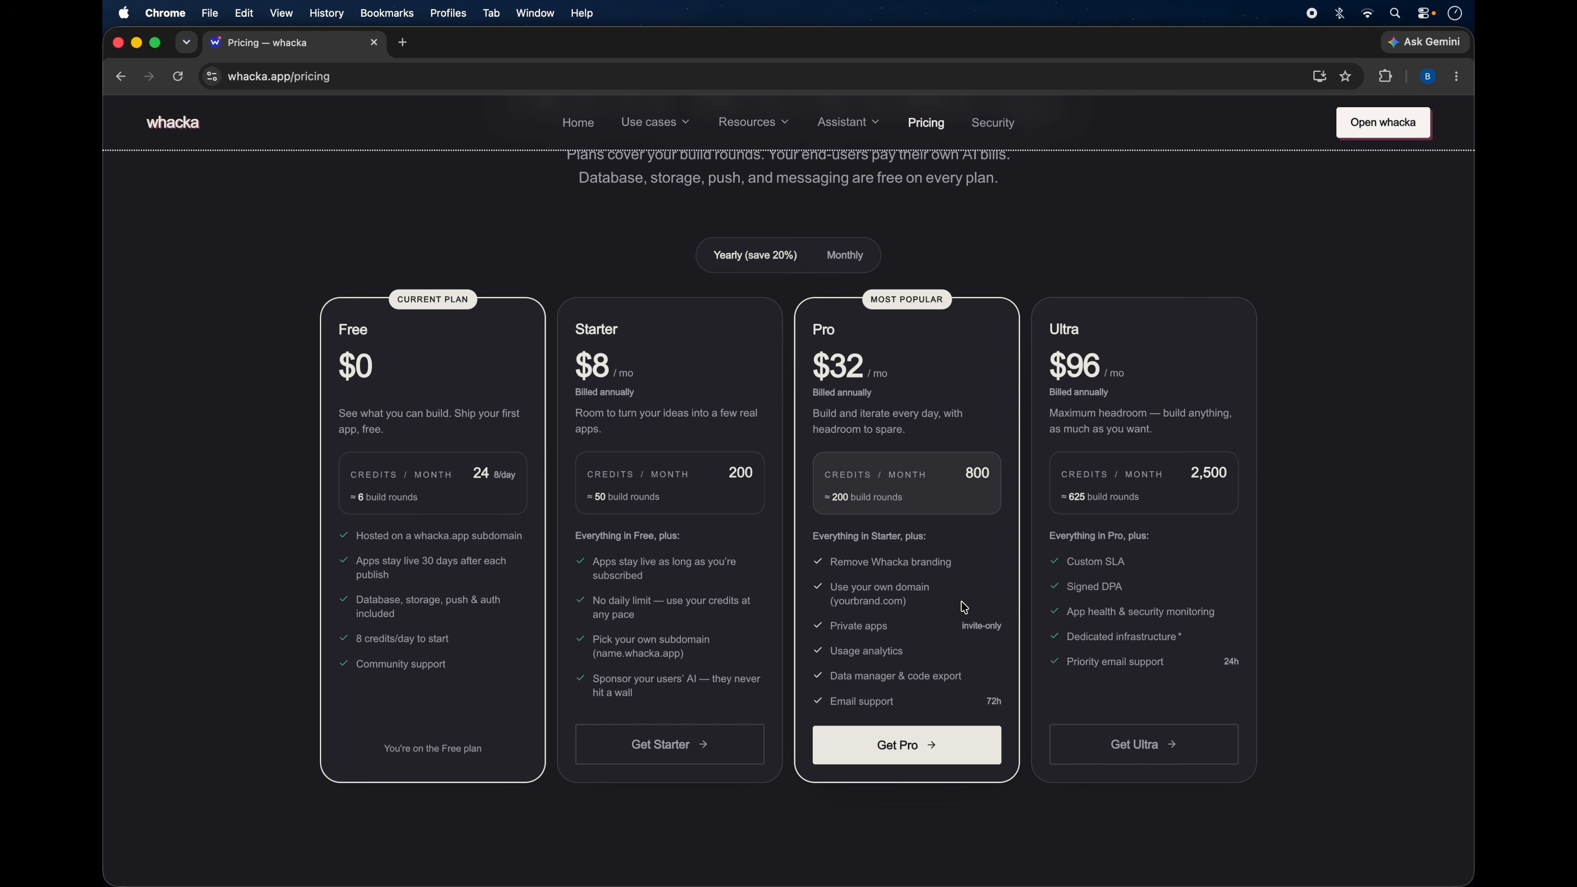